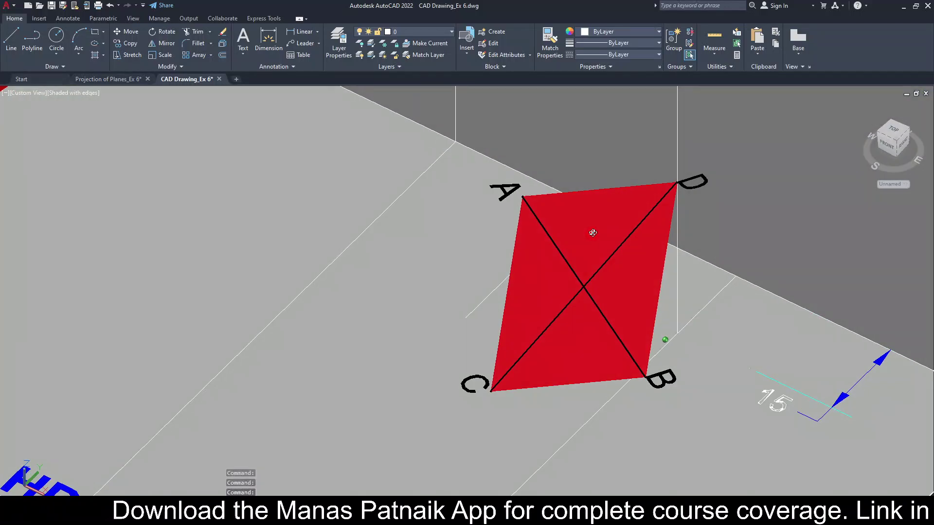
- Examine from several angles how the final-stage lamina ABCD is inclined to the HP while resting on corner C
shift+middle_drag(592, 233, 522, 188)
scroll(583, 330, up, 3)
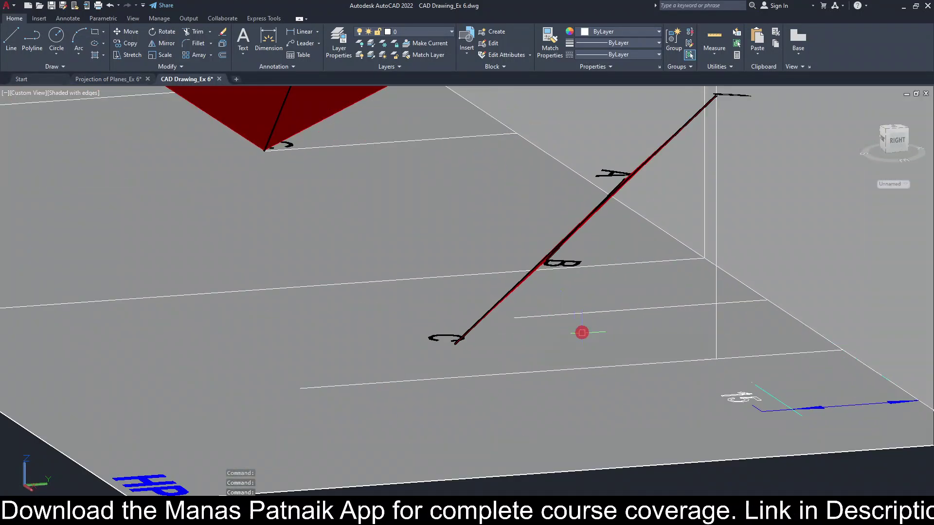
click(541, 262)
key(Escape)
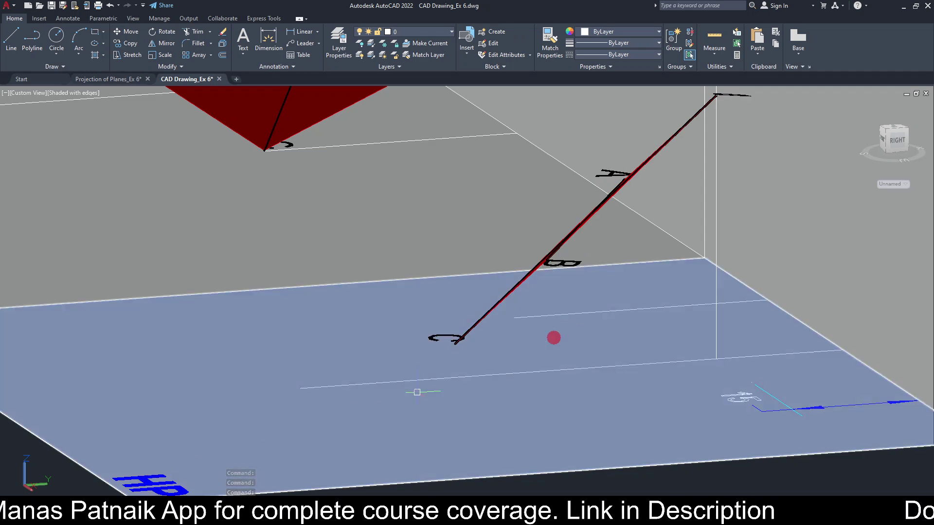
shift+middle_drag(557, 287, 506, 348)
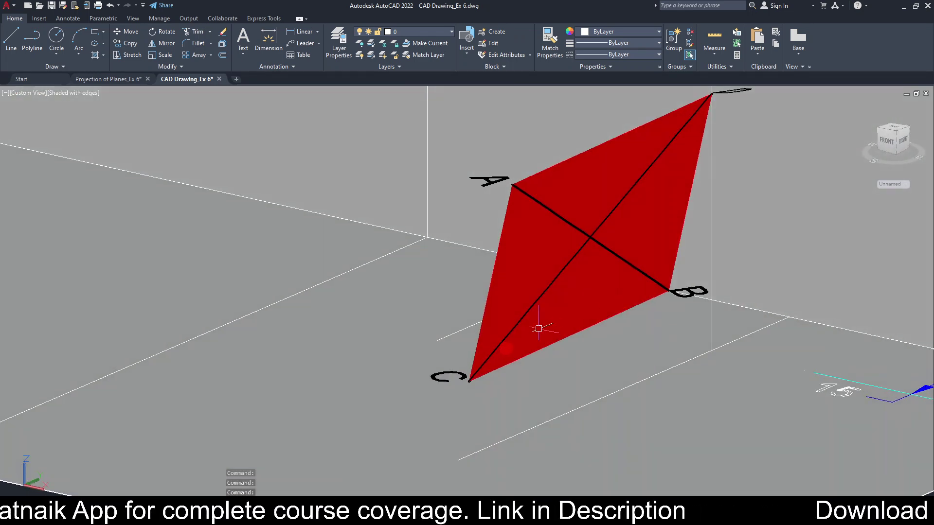
click(515, 345)
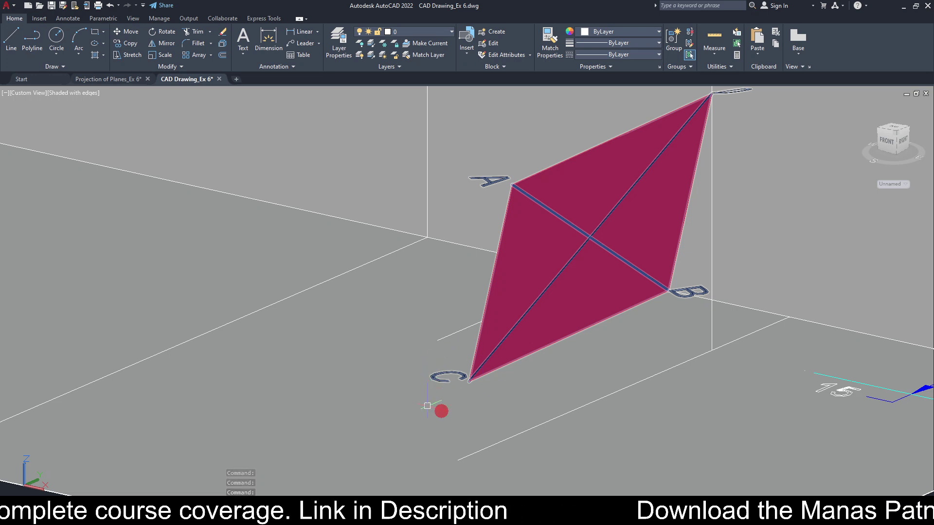
key(Escape)
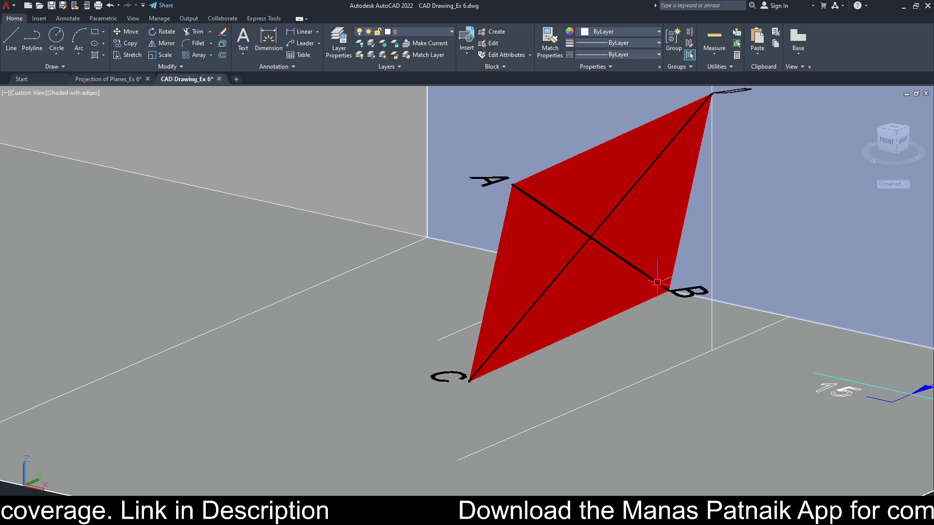
shift+middle_drag(667, 340, 527, 327)
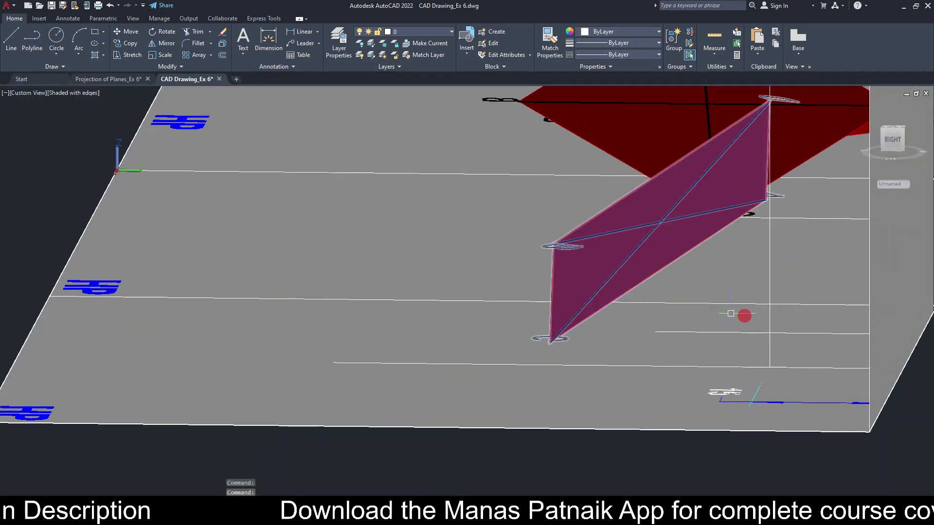
shift+middle_drag(744, 311, 835, 243)
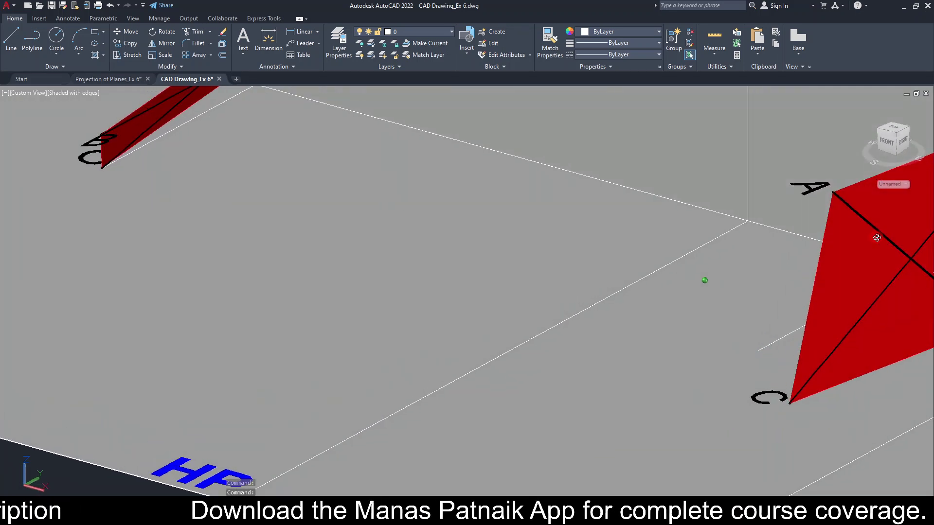
shift+middle_drag(684, 254, 450, 271)
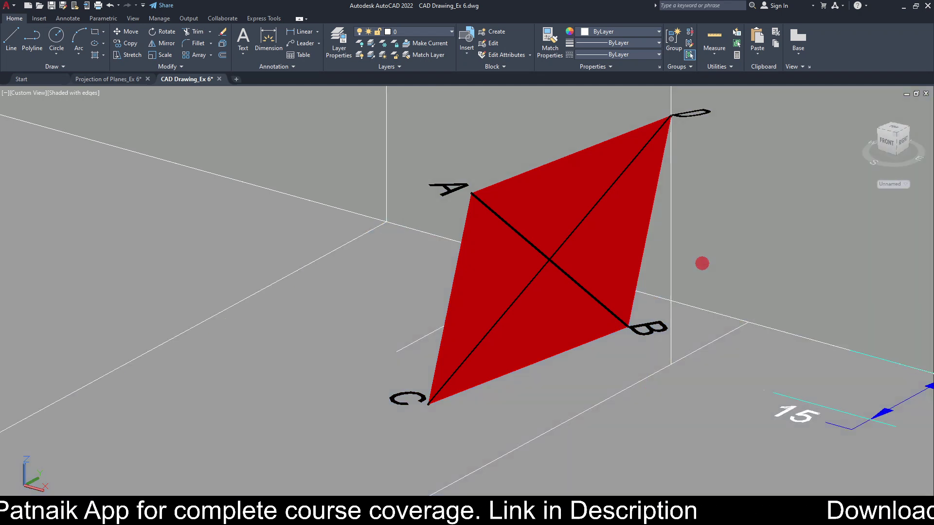
- Examine corner D of the final-stage lamina against the VP and the 15 mm dimension on the HP
middle_drag(702, 262, 612, 286)
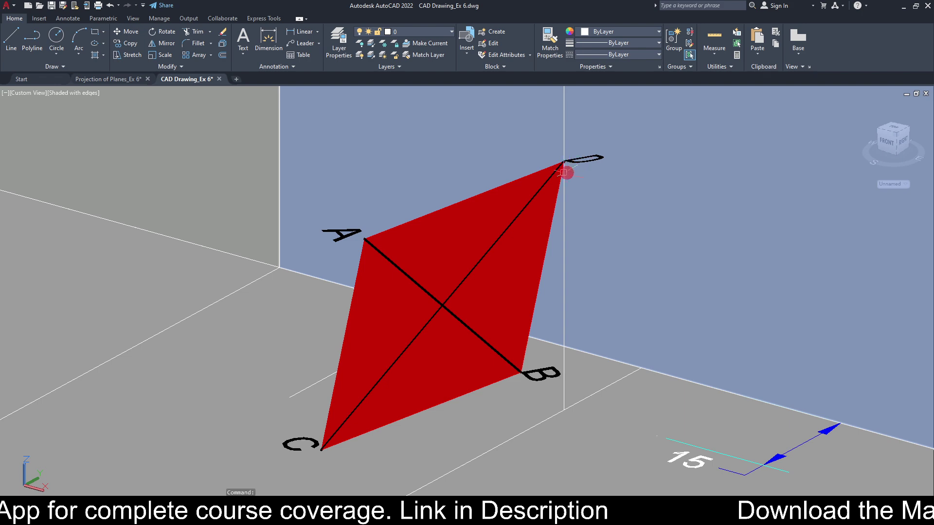
scroll(671, 214, down, 3)
middle_drag(661, 231, 586, 320)
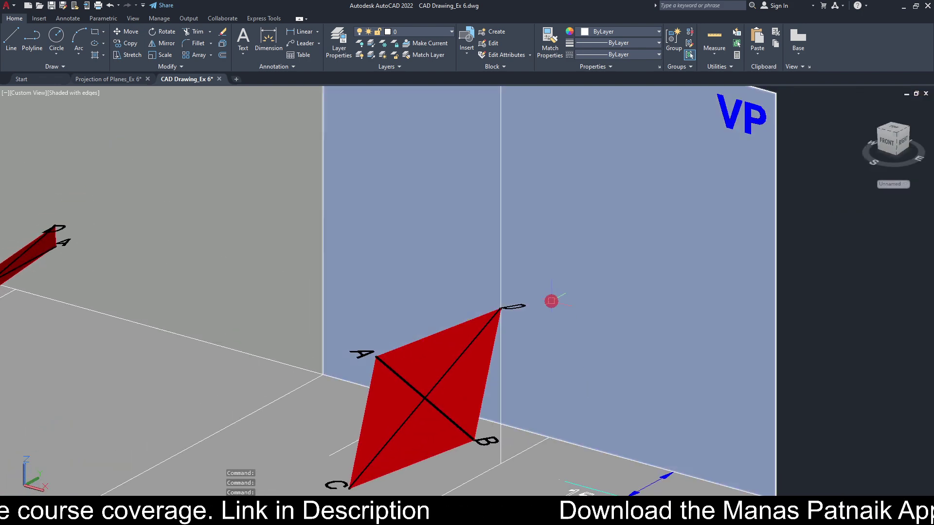
middle_drag(622, 305, 615, 388)
middle_drag(605, 431, 610, 467)
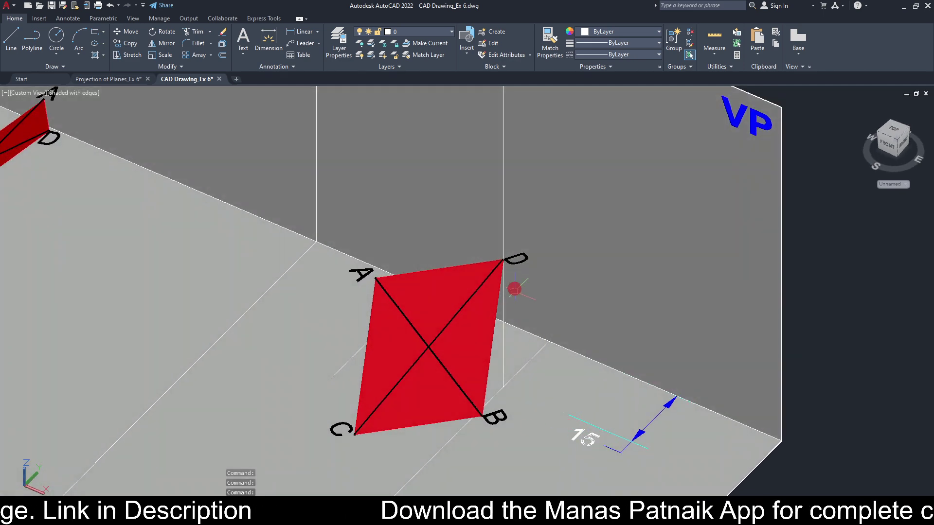
click(518, 259)
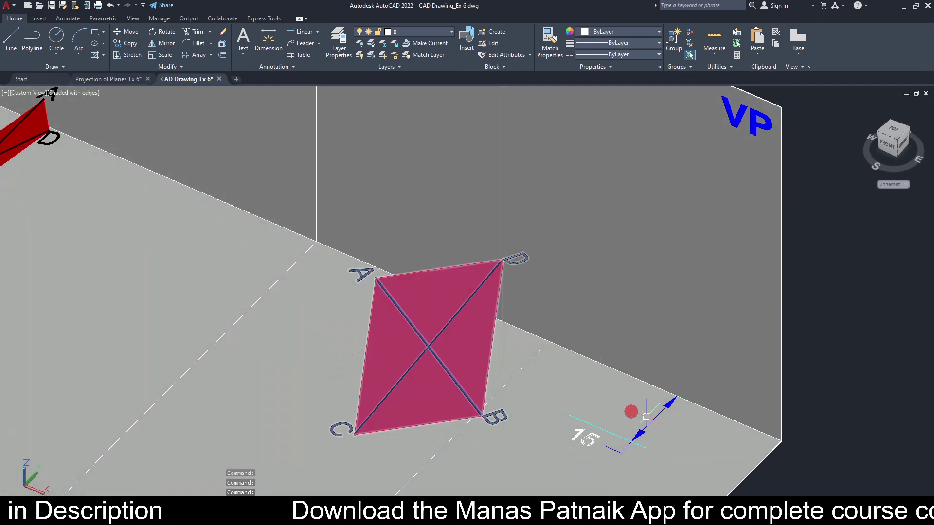
key(Escape)
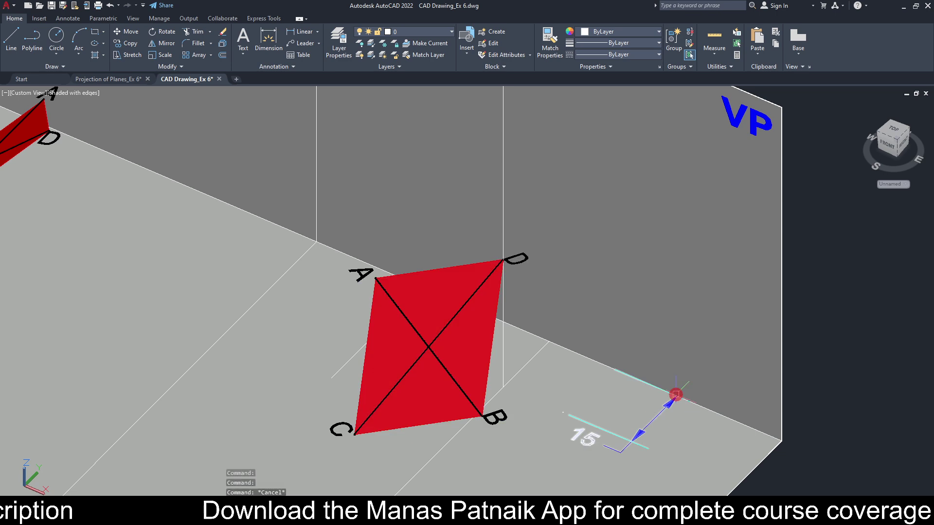
click(626, 384)
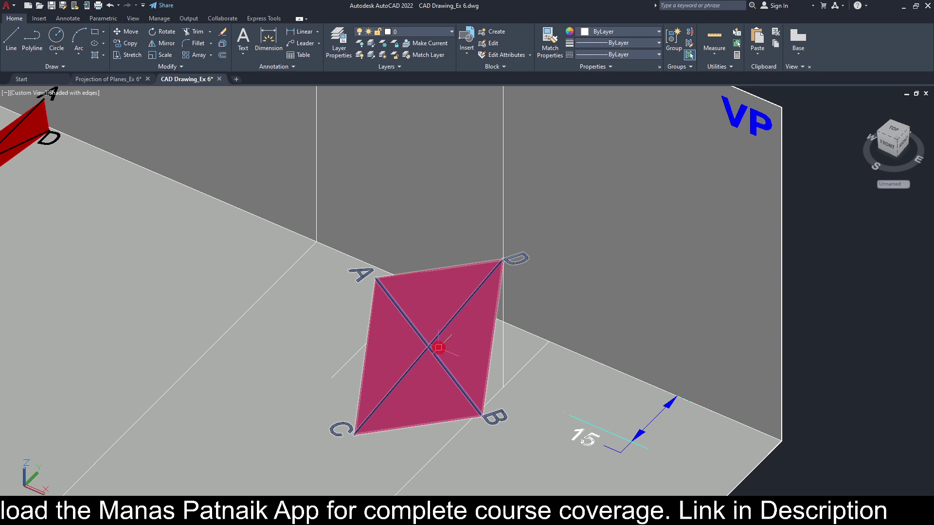
shift+middle_drag(438, 347, 717, 275)
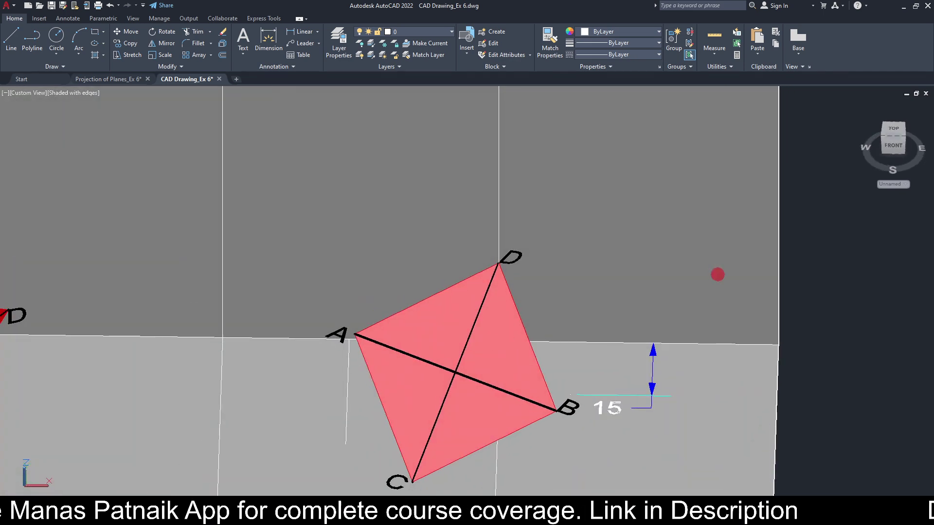
- View all three lamina stages from the front, from the top and in the home isometric view
click(894, 152)
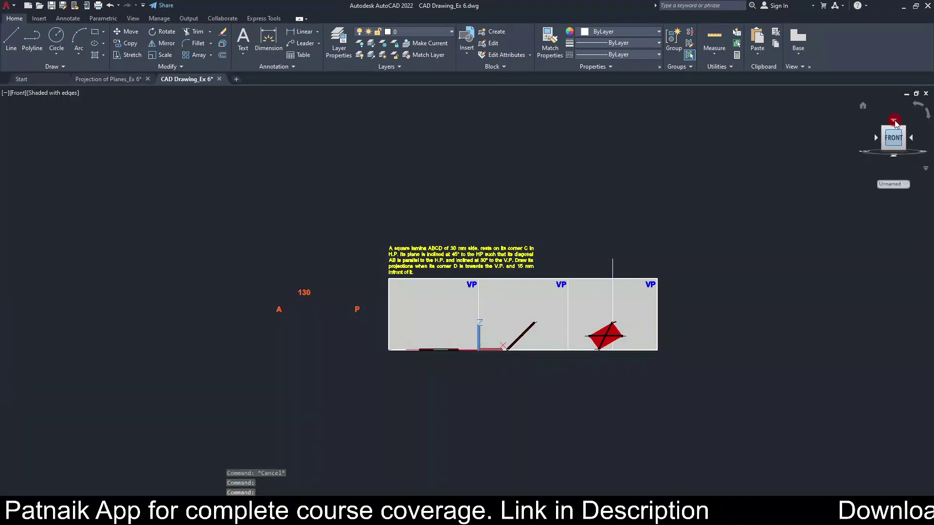
click(894, 120)
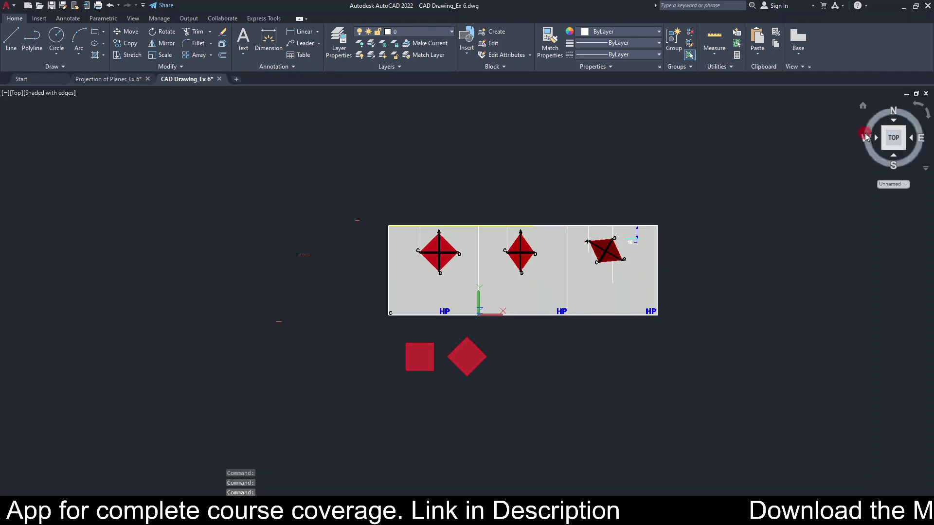
click(864, 107)
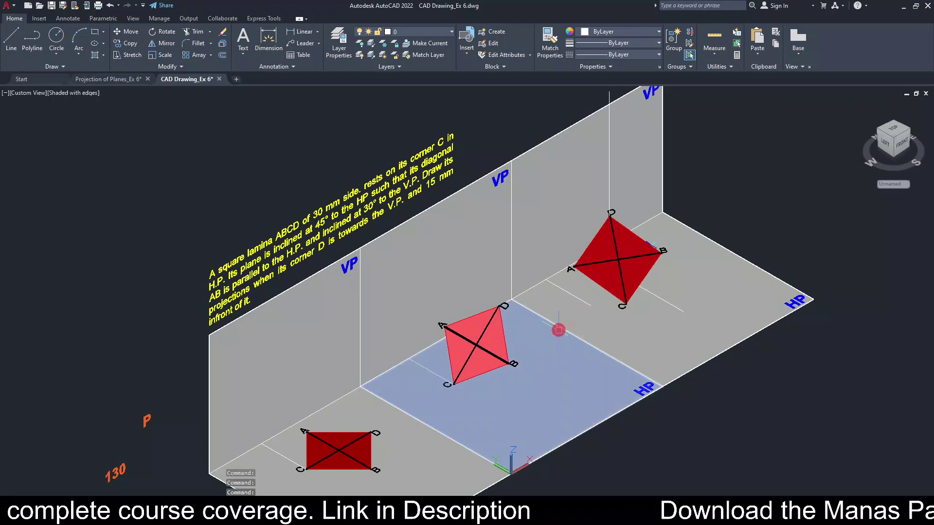
mouse_move(470, 368)
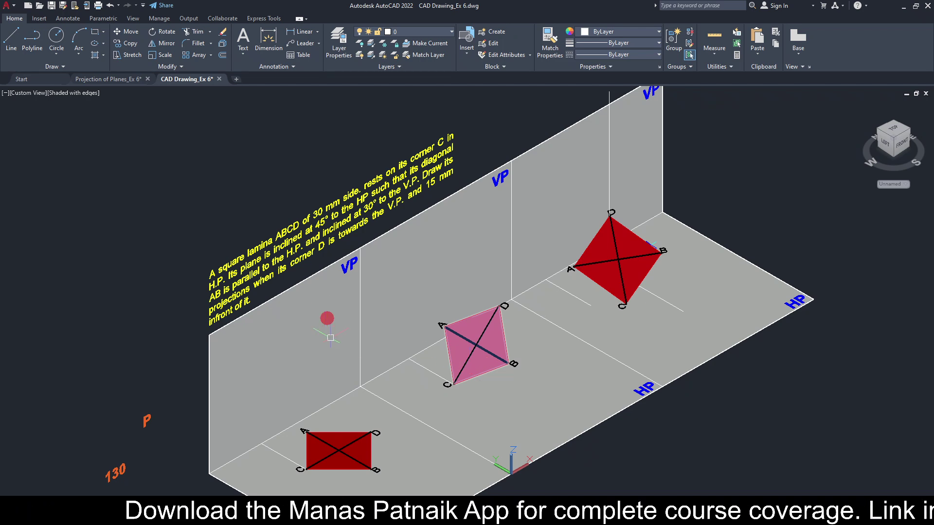
- Read the problem statement and compare the tilted lamina in the middle stage with the flat lamina in the first stage
scroll(316, 287, up, 4)
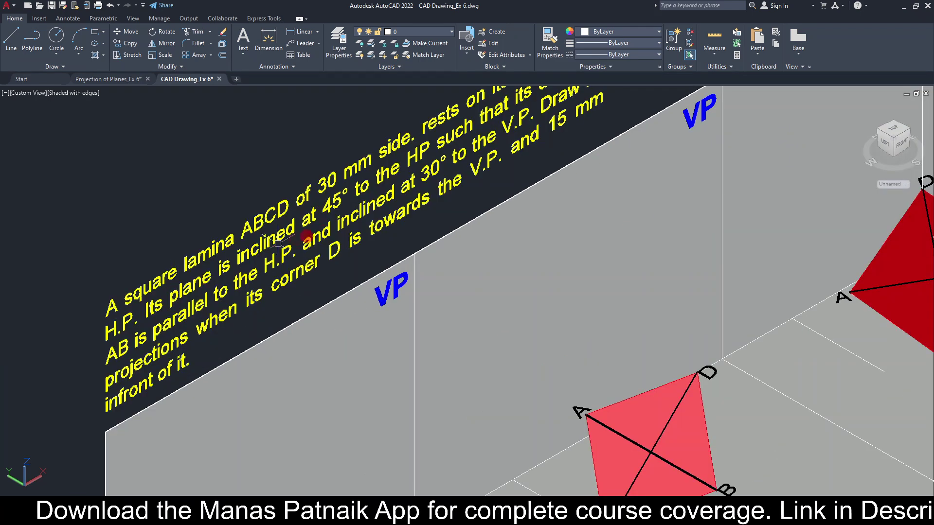
middle_drag(686, 380, 603, 207)
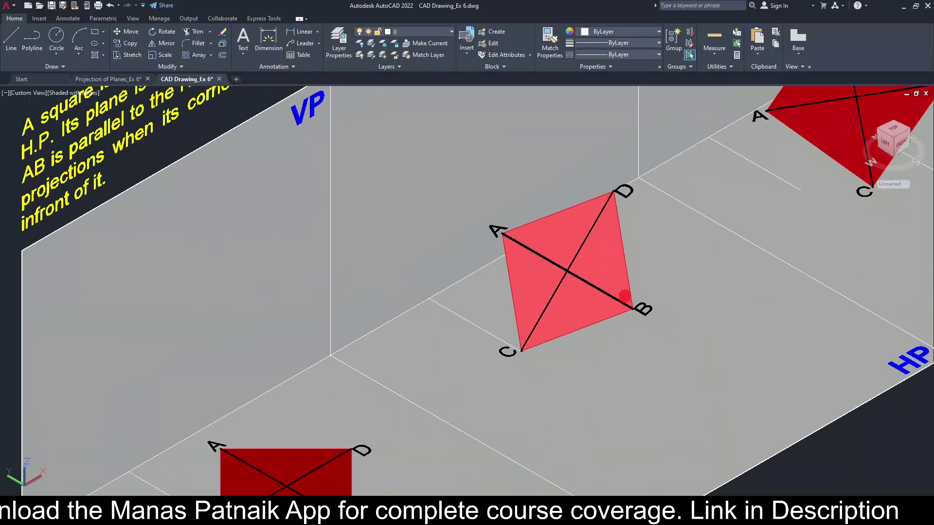
shift+middle_drag(620, 292, 550, 263)
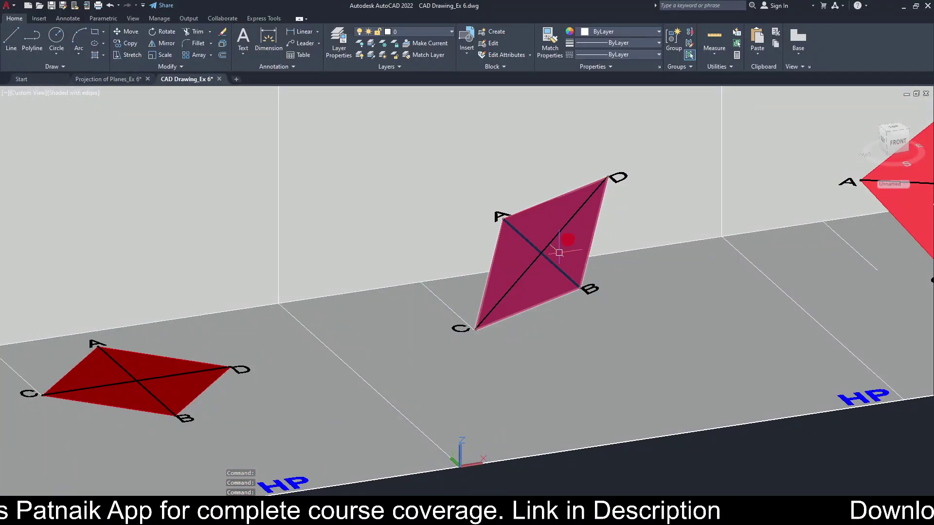
click(532, 227)
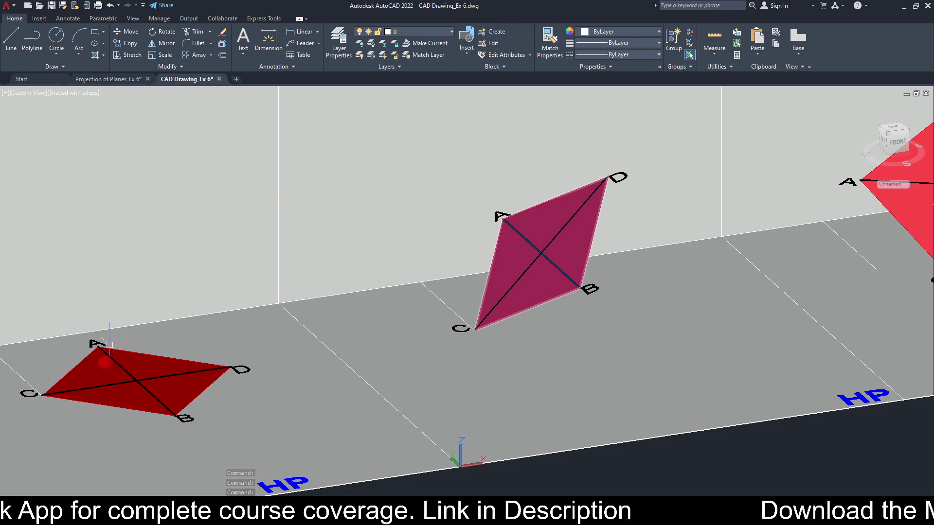
click(160, 384)
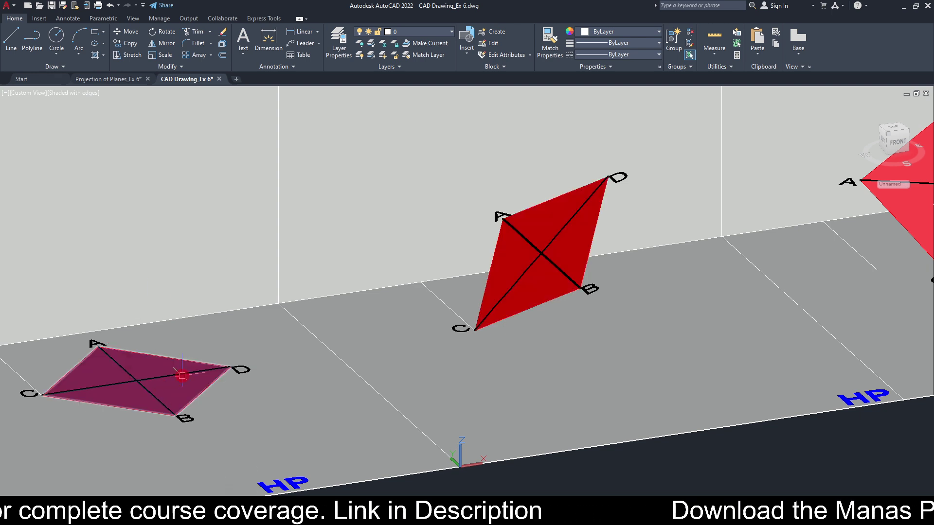
mouse_move(182, 375)
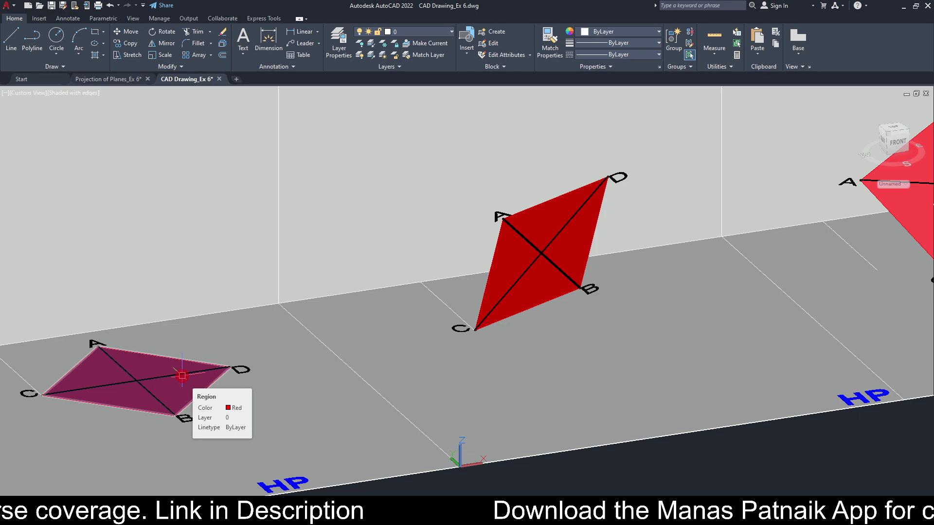
scroll(119, 371, up, 2)
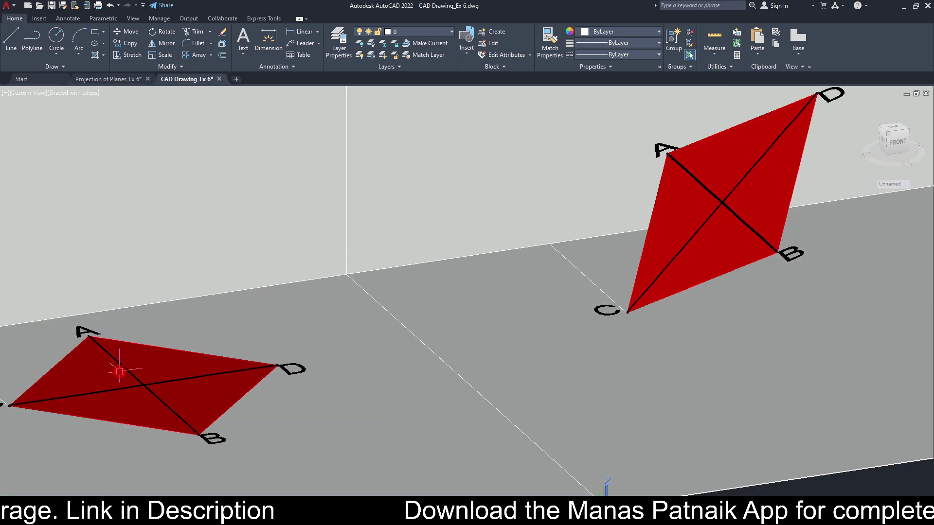
shift+middle_drag(119, 372, 125, 404)
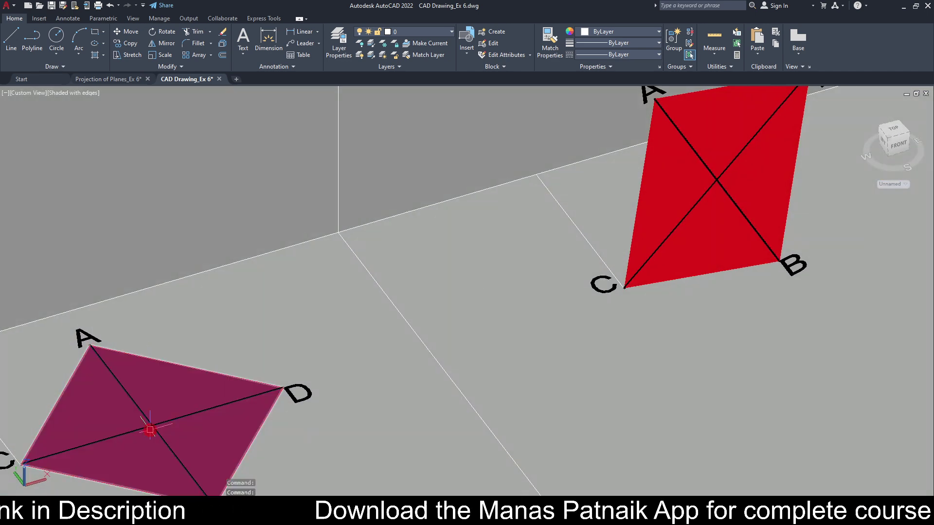
middle_drag(157, 352, 211, 296)
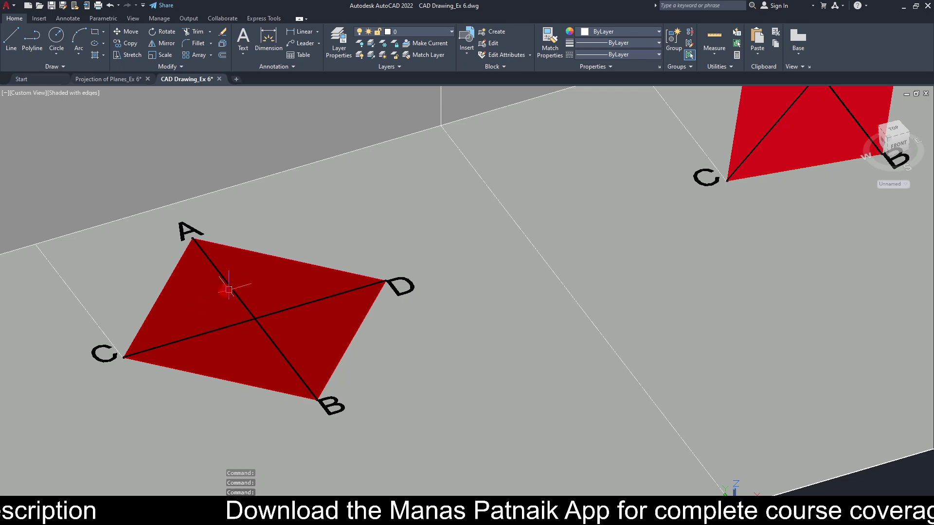
right_click(281, 332)
key(Escape)
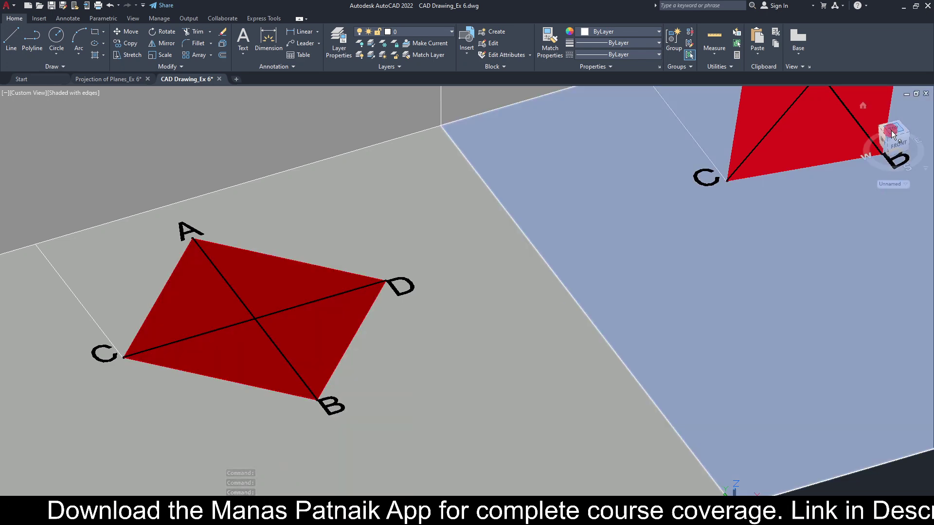
- Compare the unlabelled square and diamond regions below the HP in top view, and examine the top views of the labelled laminas
click(893, 130)
scroll(423, 372, up, 5)
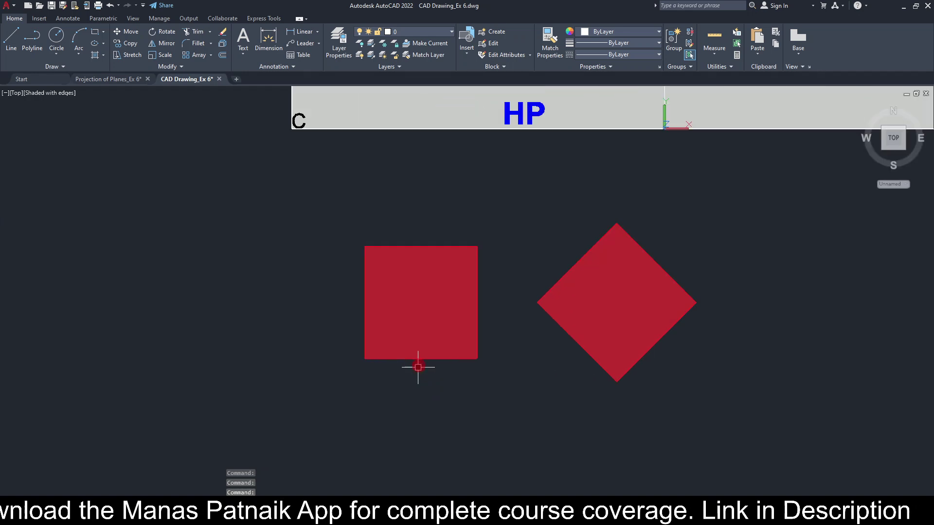
middle_drag(526, 334, 427, 344)
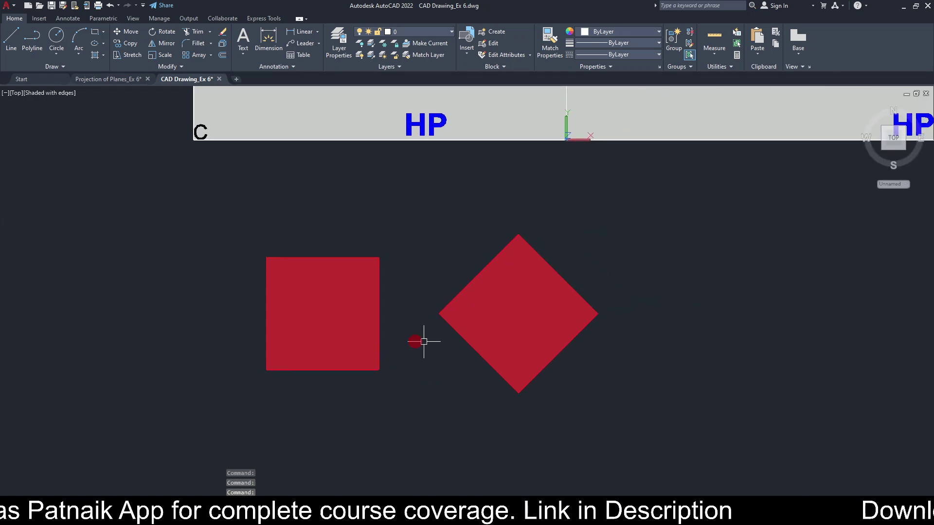
click(321, 323)
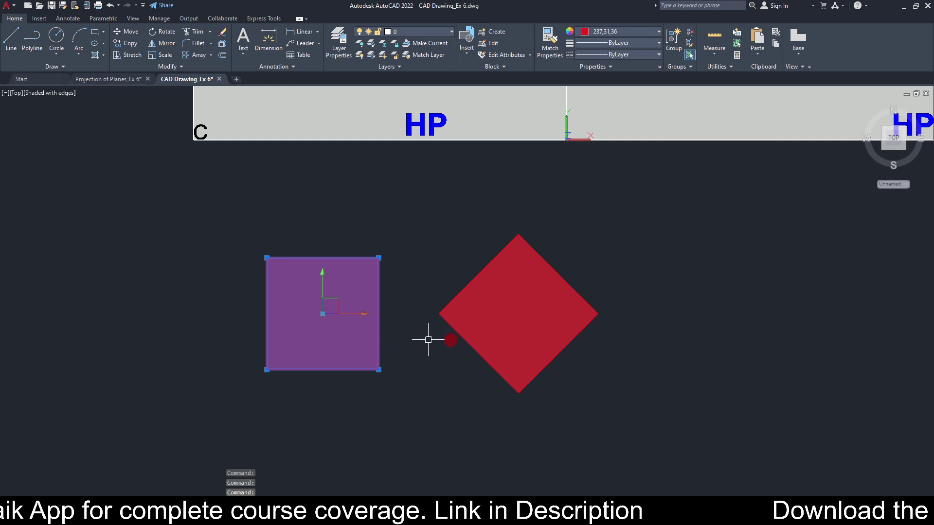
click(556, 321)
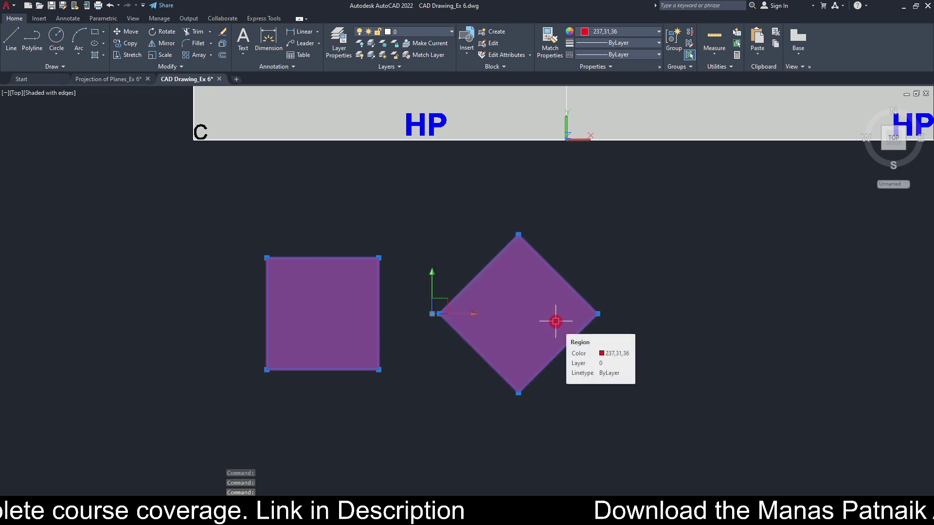
key(Escape)
middle_drag(496, 194, 473, 371)
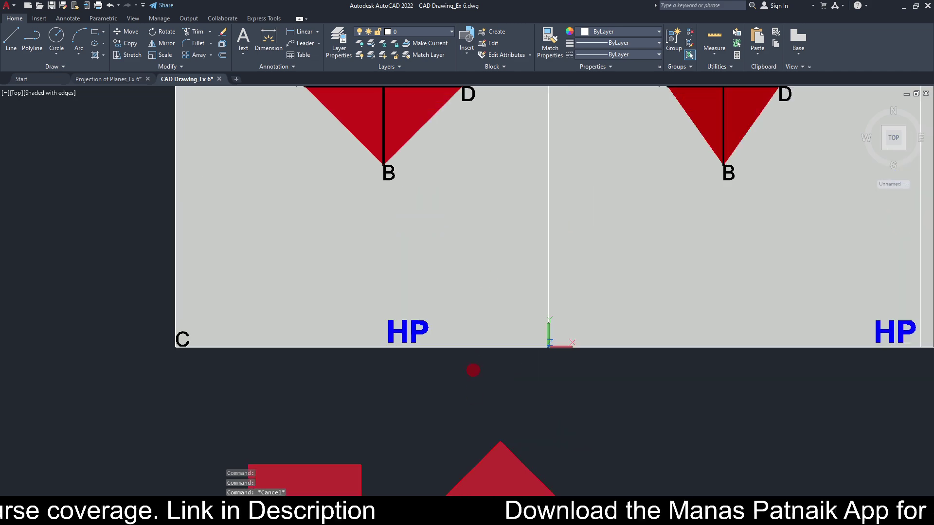
scroll(492, 250, down, 2)
middle_drag(496, 148, 479, 368)
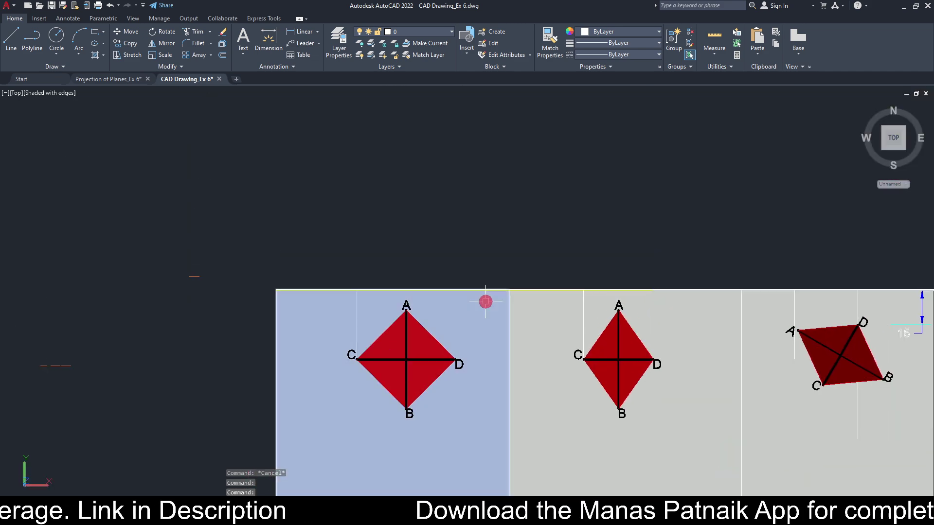
- Examine the unlabelled square and diamond regions up close, then select the diamond region
middle_drag(482, 283, 510, 124)
middle_drag(494, 393, 513, 204)
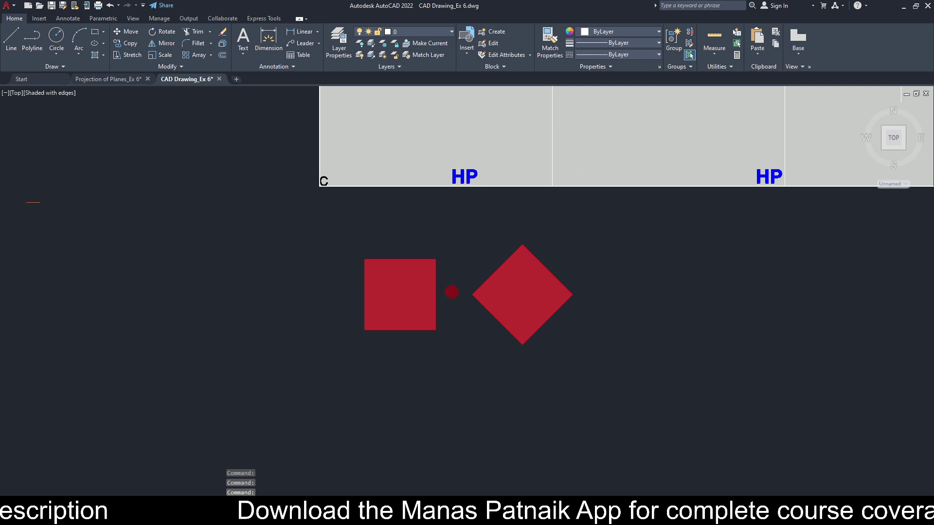
scroll(452, 291, up, 3)
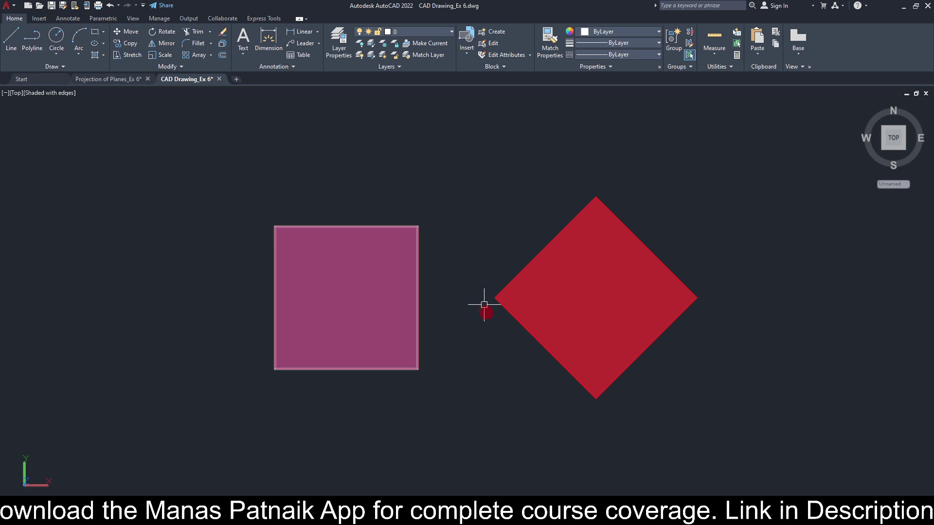
key(Escape)
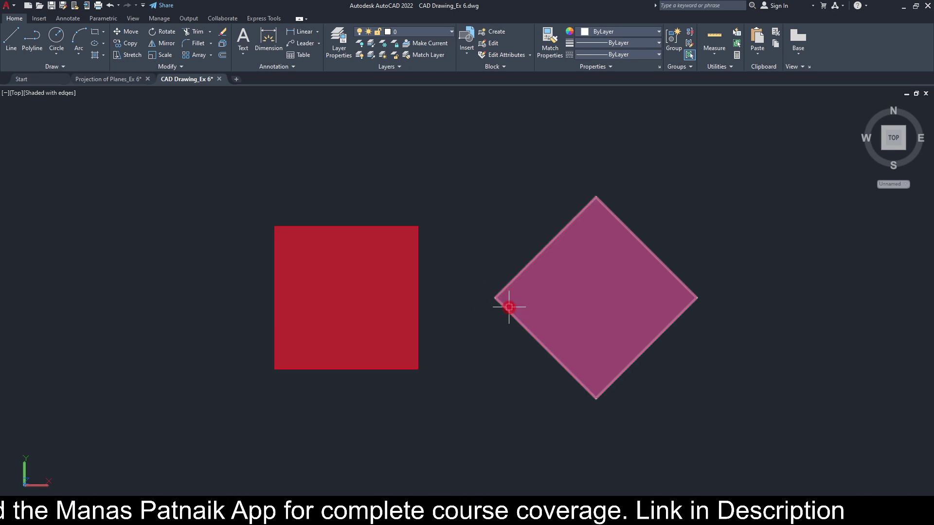
click(507, 306)
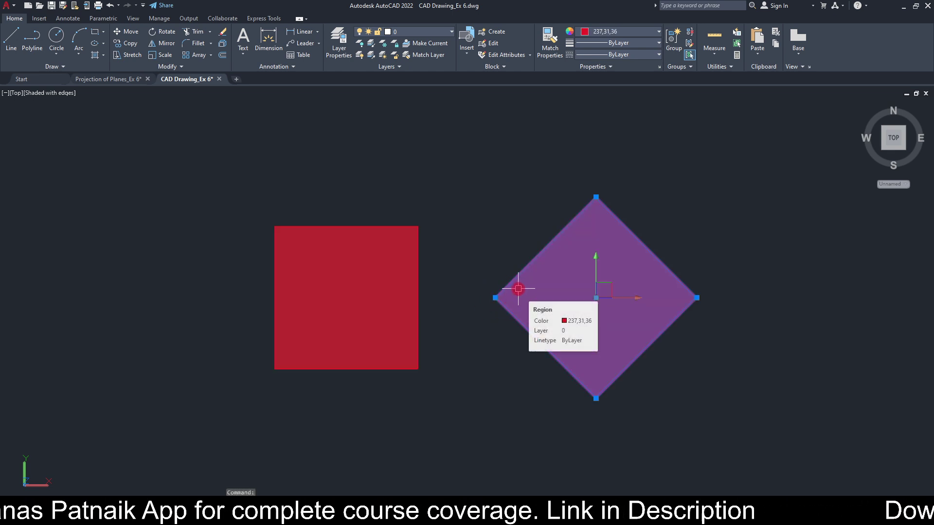
- Switch to the Projection of Planes_Ex 6 drawing and draw a 30 by 30 mm square below the reference line
click(124, 79)
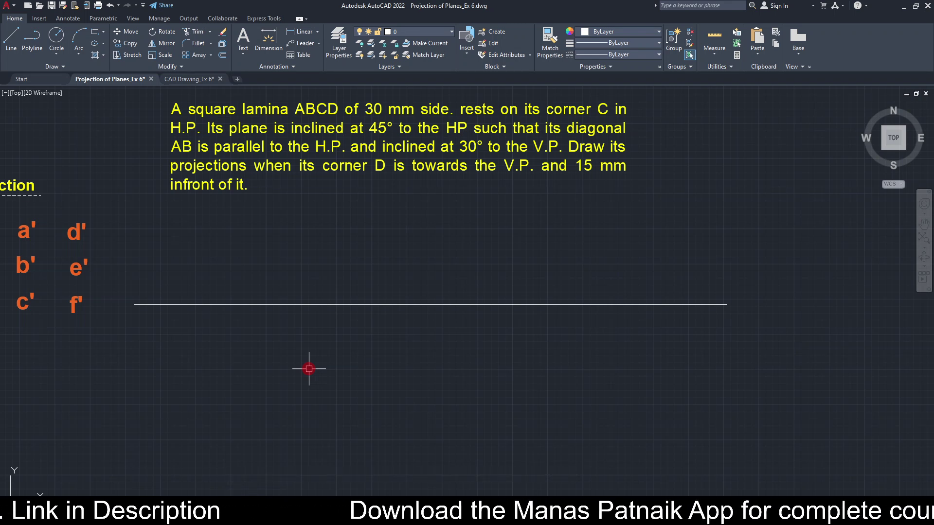
text(rec)
key(Return)
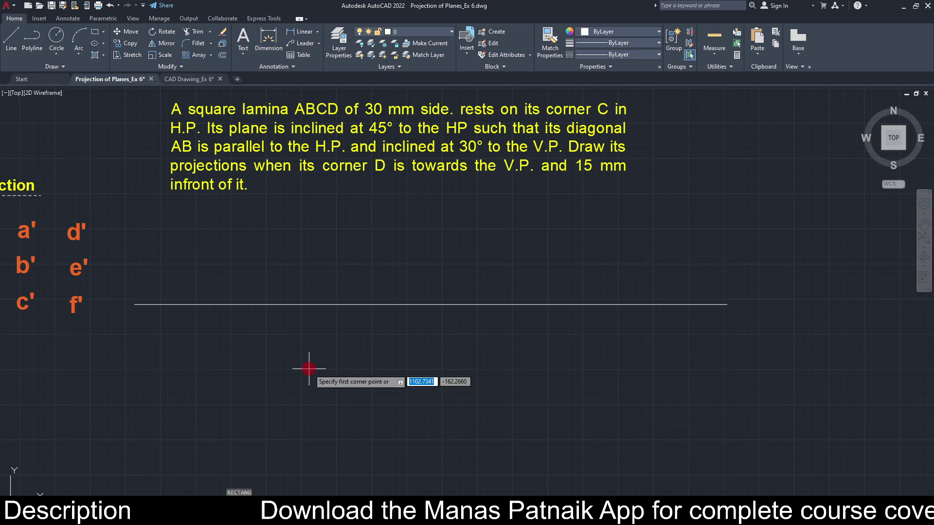
click(252, 334)
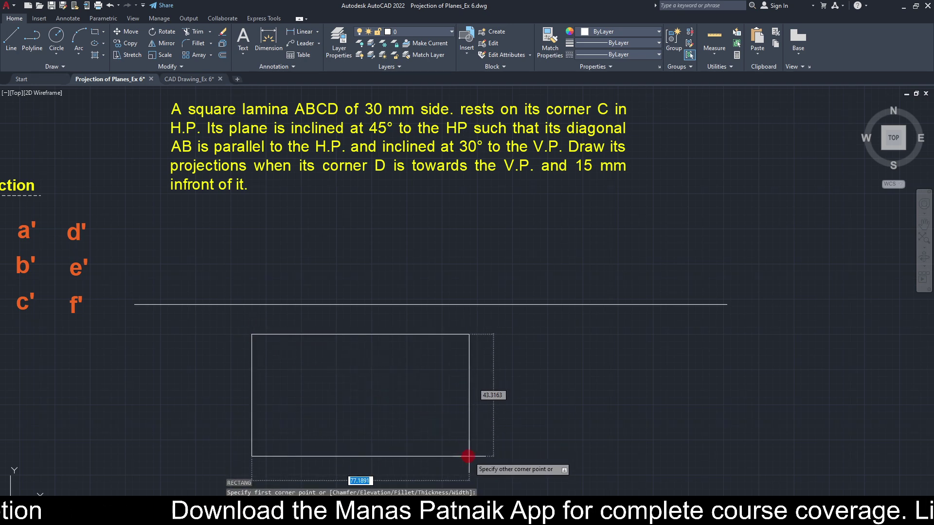
text(d)
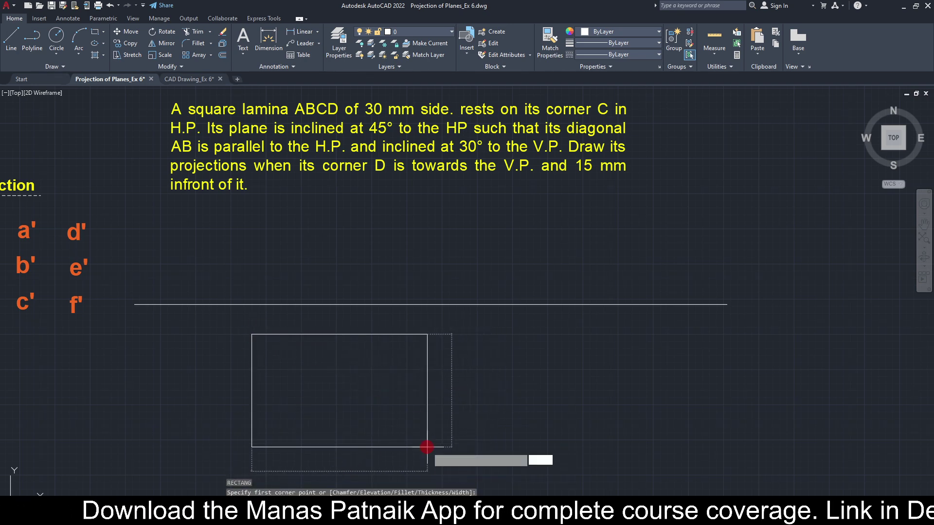
key(Return)
text(30)
key(Return)
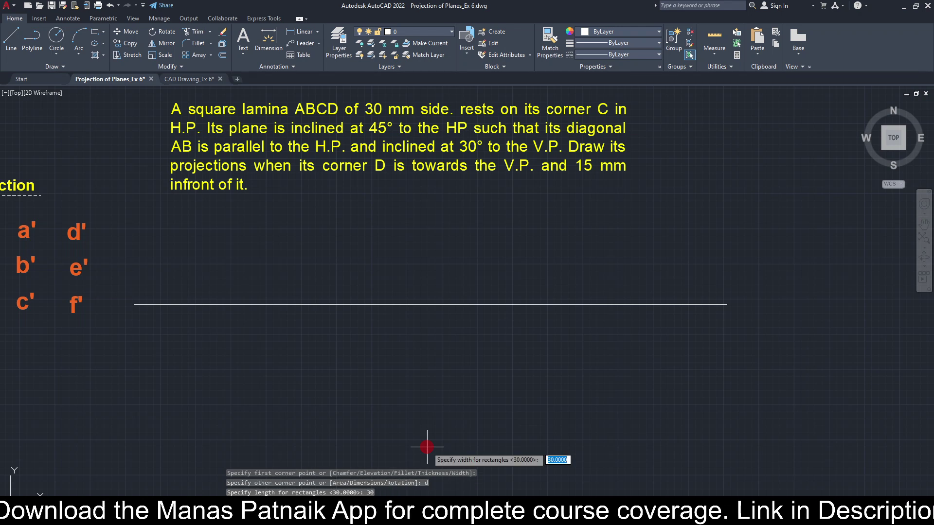
key(Return)
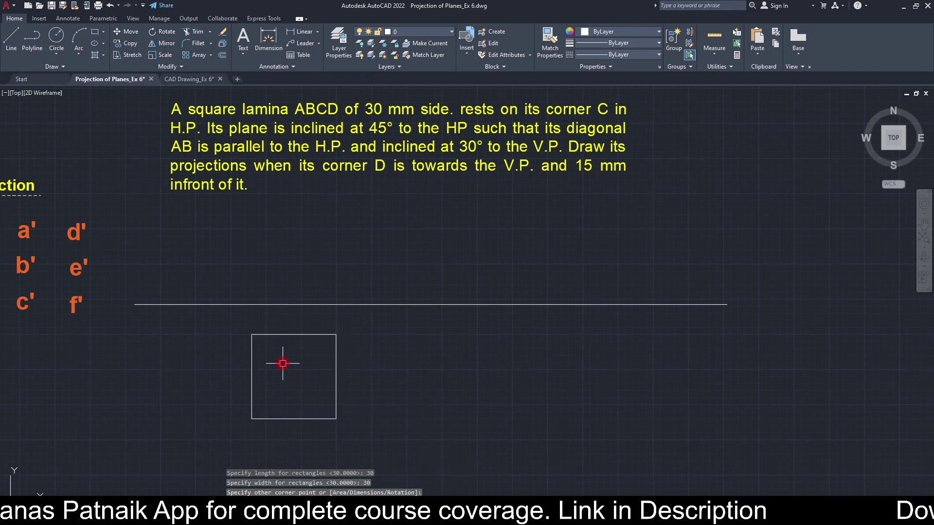
- Rotate the square 45° about its centre
click(251, 362)
text(RO)
key(Return)
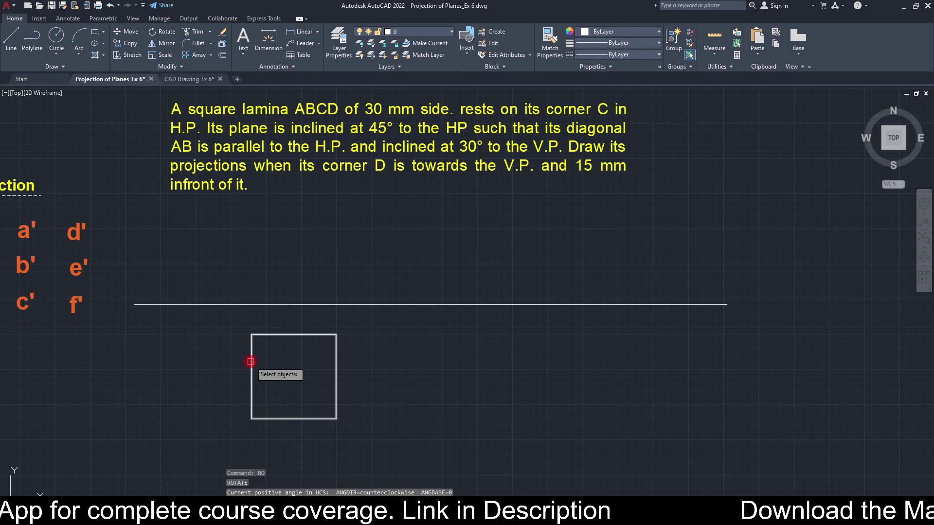
click(278, 334)
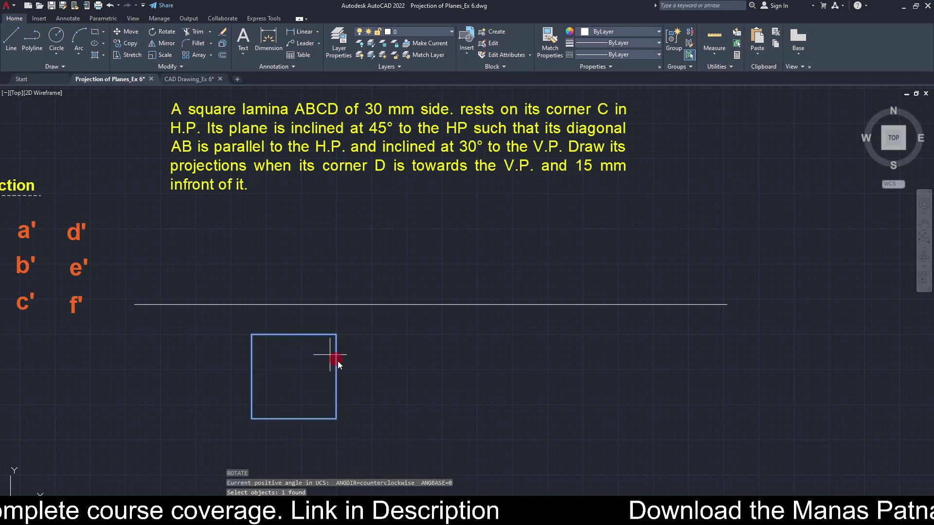
key(Return)
click(294, 377)
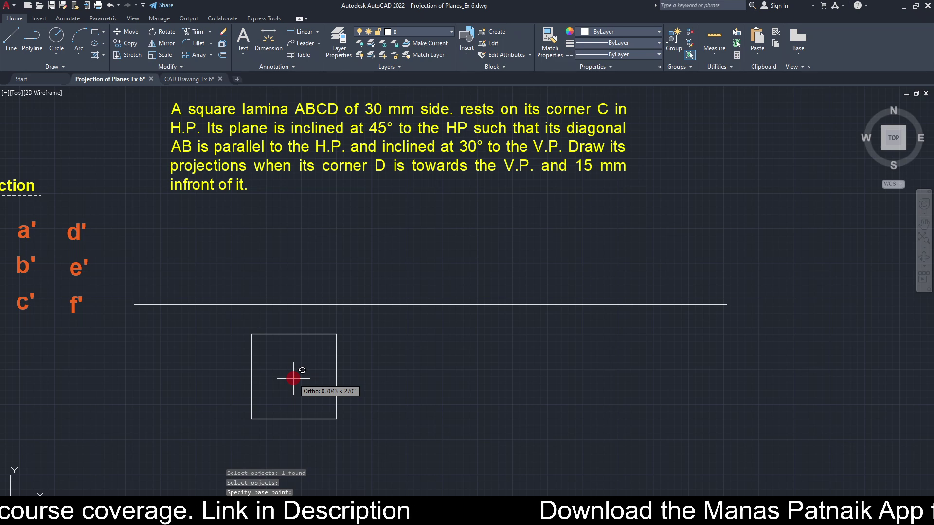
text(45)
key(Return)
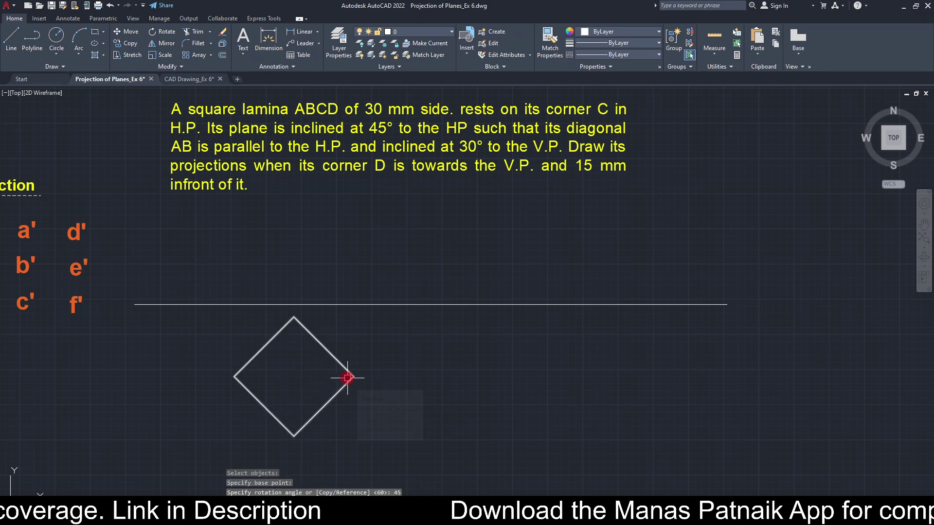
- Put the rotated square on the Solid thick W layer
click(348, 378)
click(405, 32)
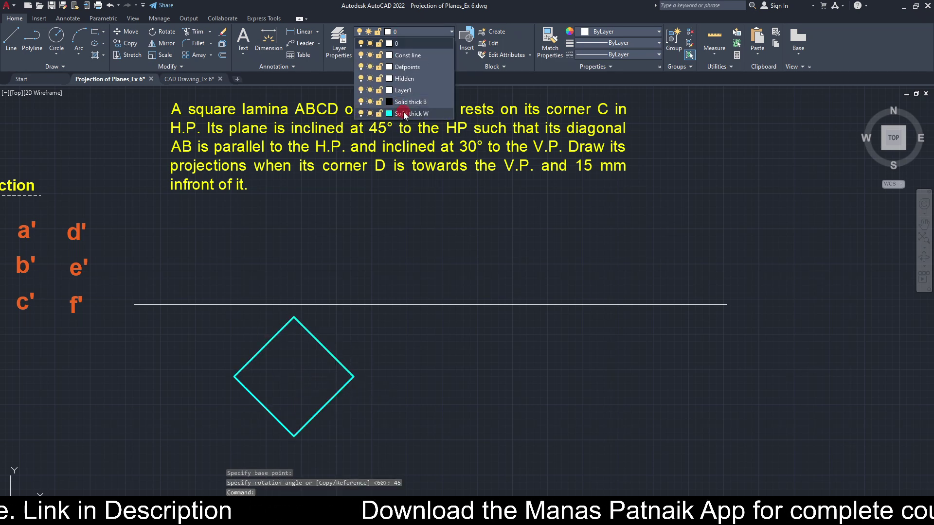
click(405, 114)
- Cut the rotated square and paste it below the reference line, near the line's start
key(ctrl+x)
key(ctrl+v)
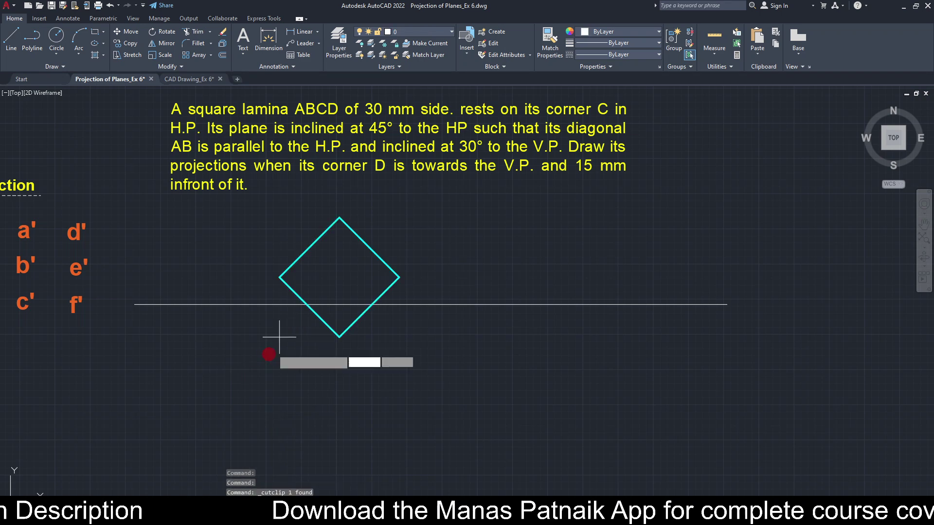
mouse_move(198, 423)
middle_down()
mouse_move(223, 377)
mouse_move(251, 384)
middle_up()
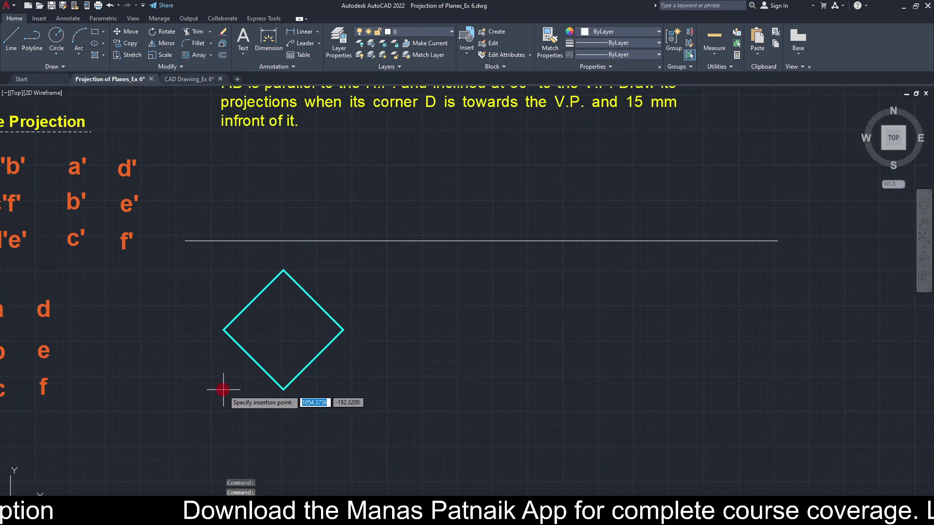
click(234, 389)
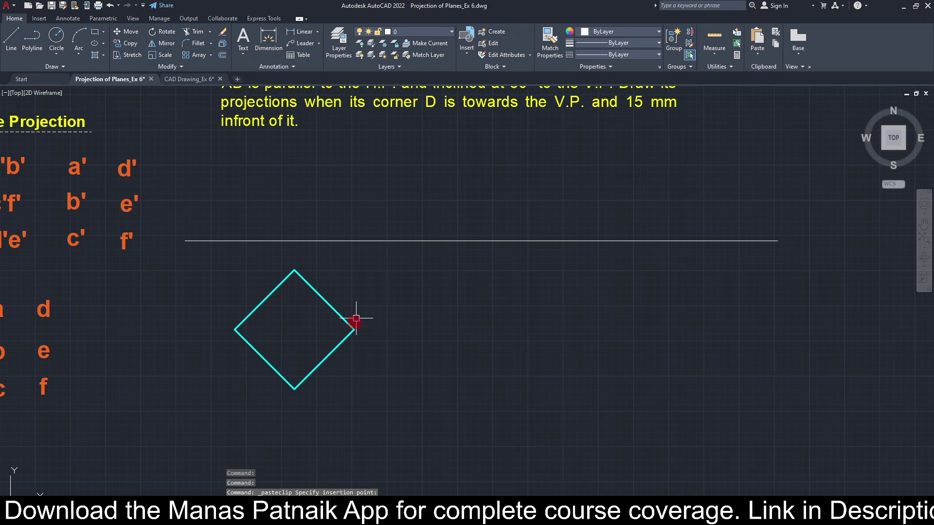
- Draw the horizontal and vertical diagonals of the rotated square between its opposite corners
text(l)
key(Return)
click(235, 330)
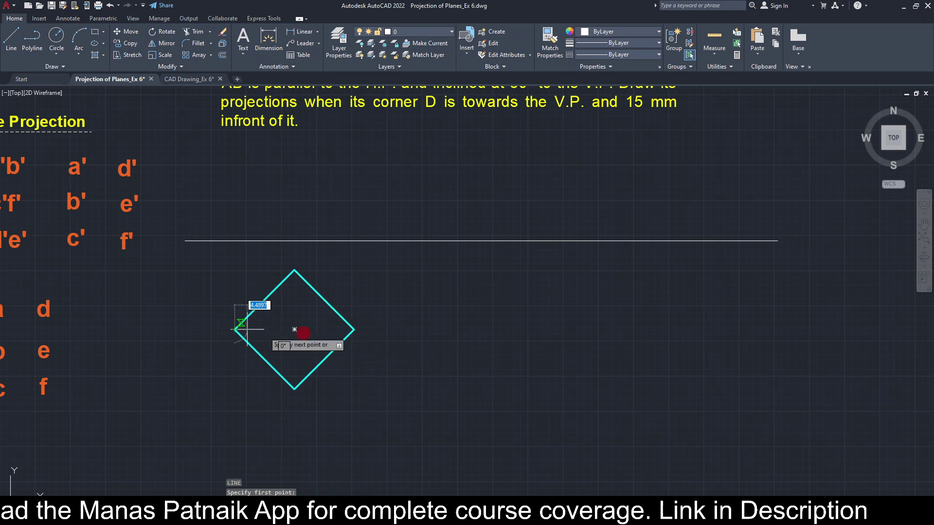
click(353, 330)
key(Return)
key(Return)
click(298, 273)
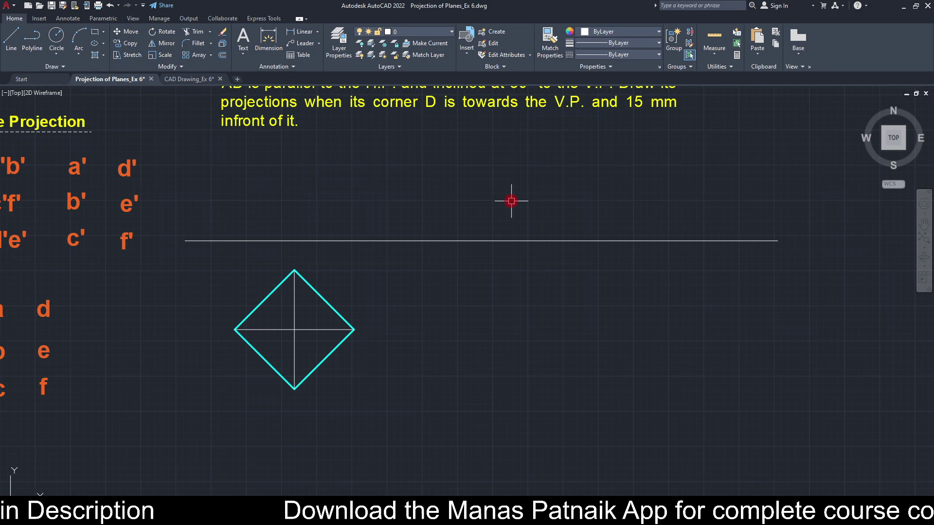
- Copy the first-stage top-view labels a, b, c and d from the upper label set to the corners of the rotated square
scroll(511, 201, down, 3)
scroll(509, 200, up, 3)
middle_drag(509, 200, 504, 380)
scroll(345, 241, down, 3)
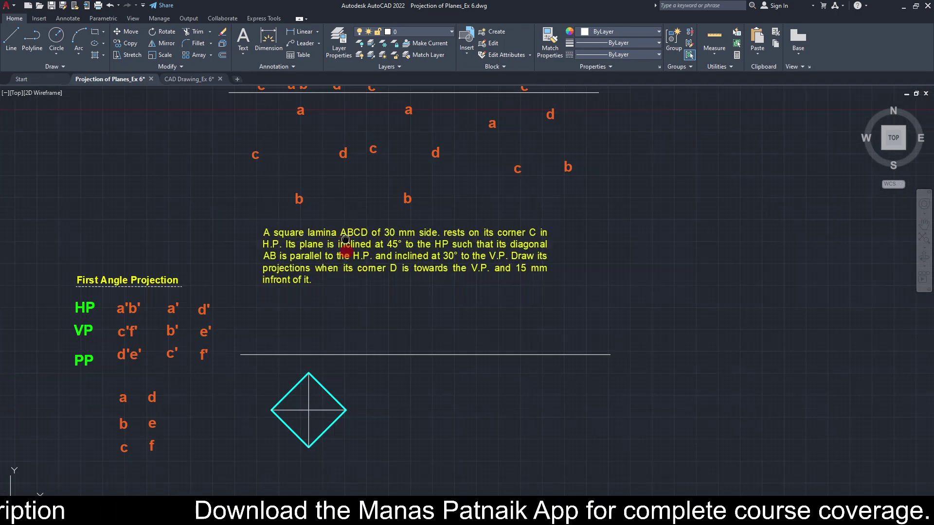
middle_drag(345, 238, 363, 379)
click(258, 257)
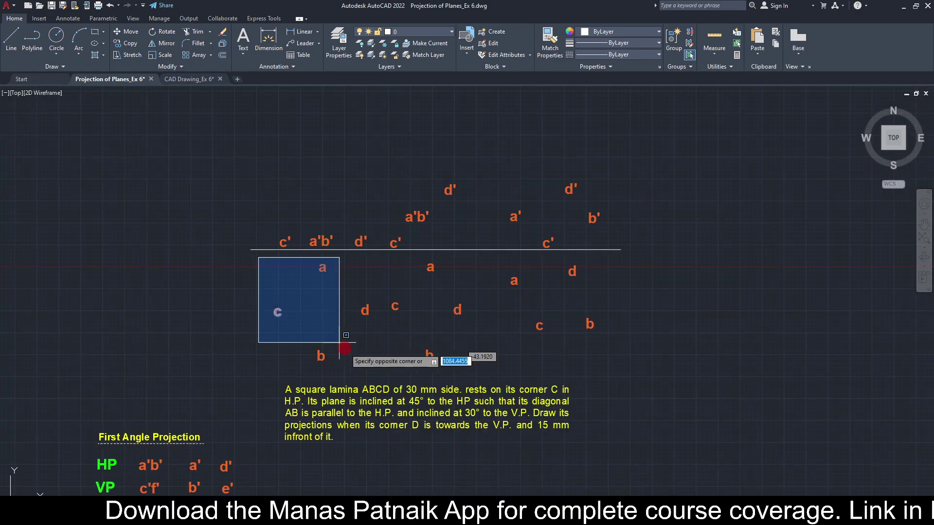
click(379, 371)
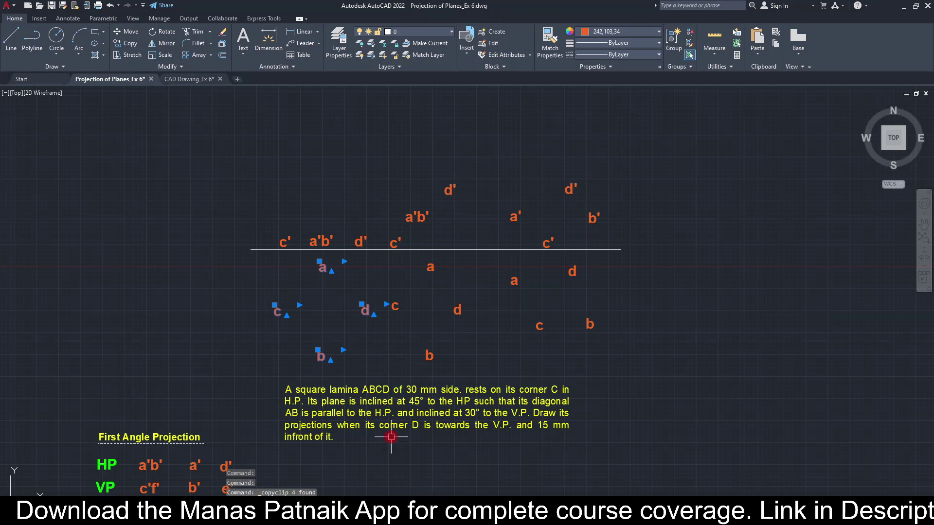
middle_drag(391, 437, 415, 141)
key(ctrl+v)
scroll(306, 306, up, 6)
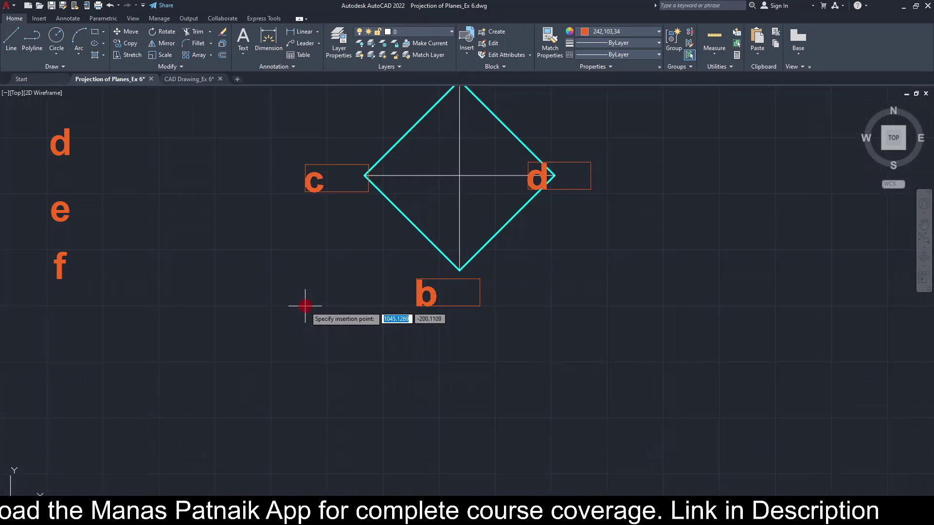
click(342, 300)
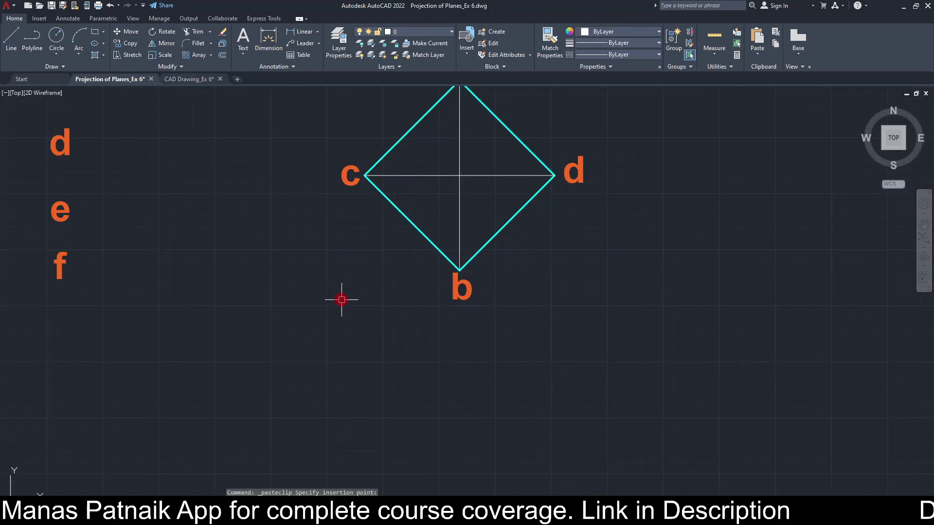
- Draw vertical projector lines from corners c, a and d up to the reference line
middle_drag(602, 281, 521, 375)
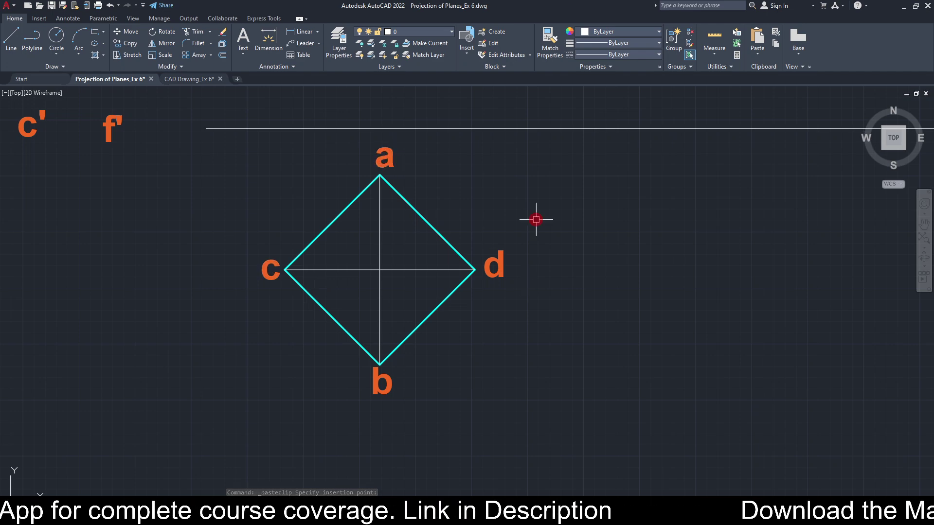
key(l)
key(Return)
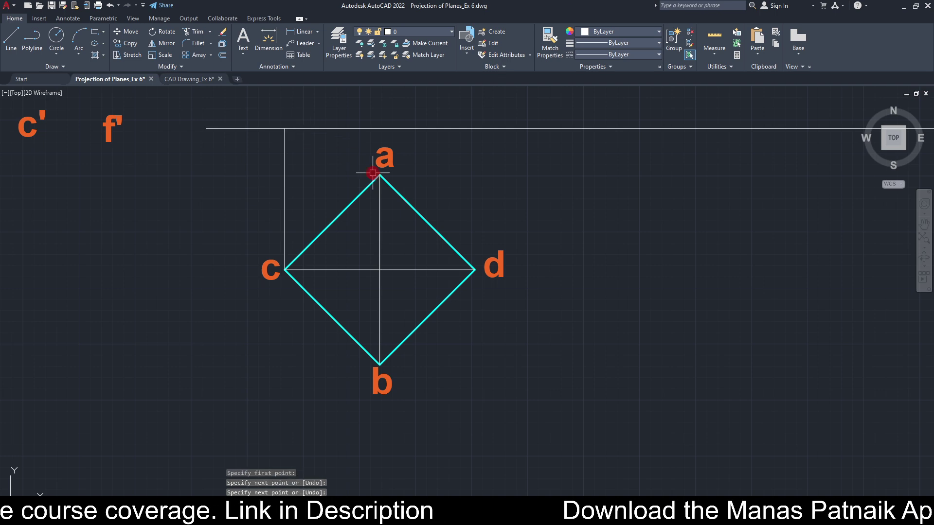
key(Return)
key(Return)
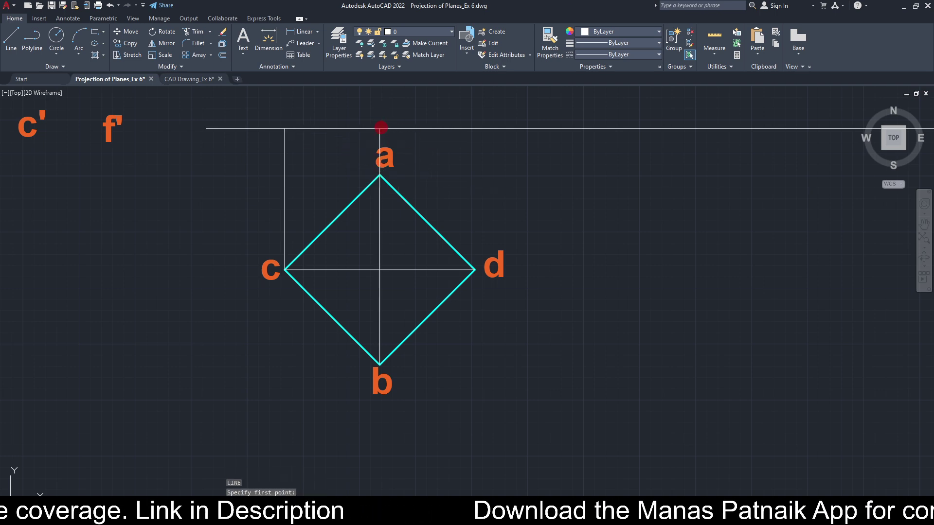
click(475, 269)
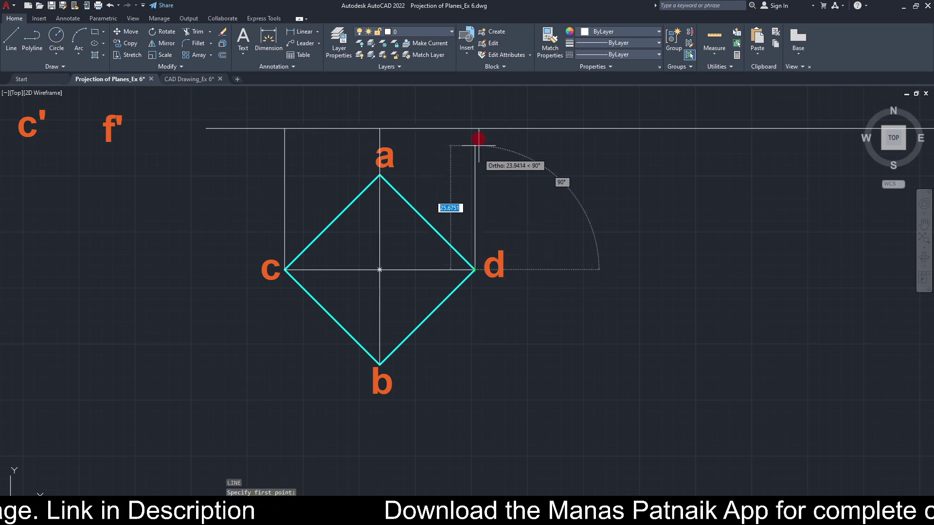
click(475, 129)
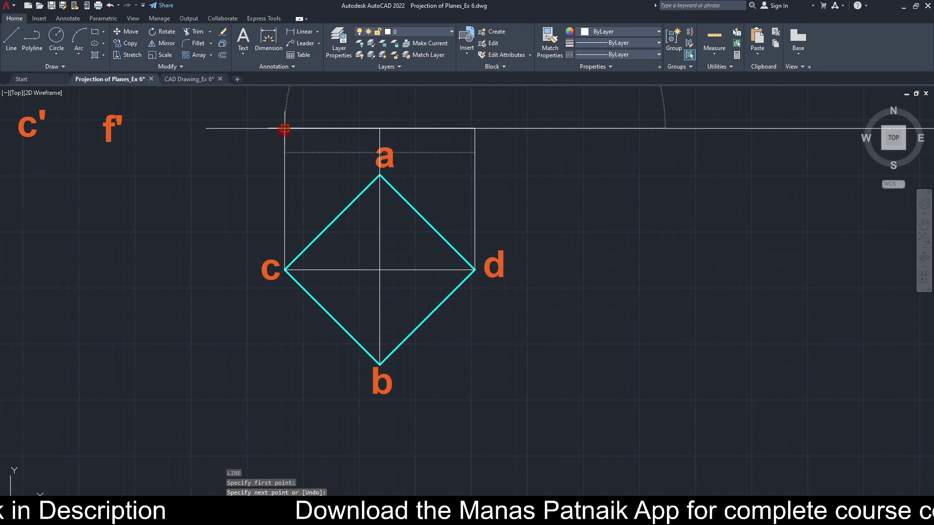
- Draw the edge view along the reference line between the projectors of d and c, and put it on the Solid thick W layer
click(284, 128)
key(Return)
click(447, 129)
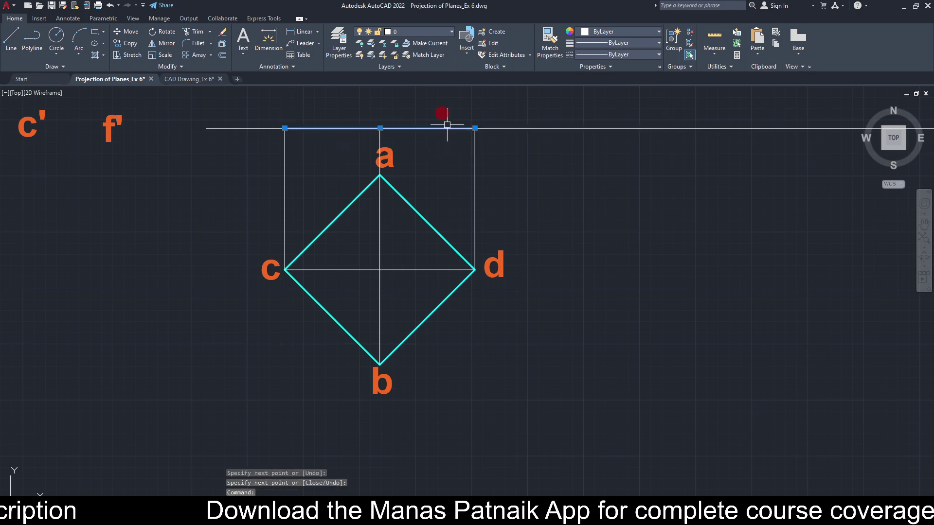
click(427, 32)
click(404, 114)
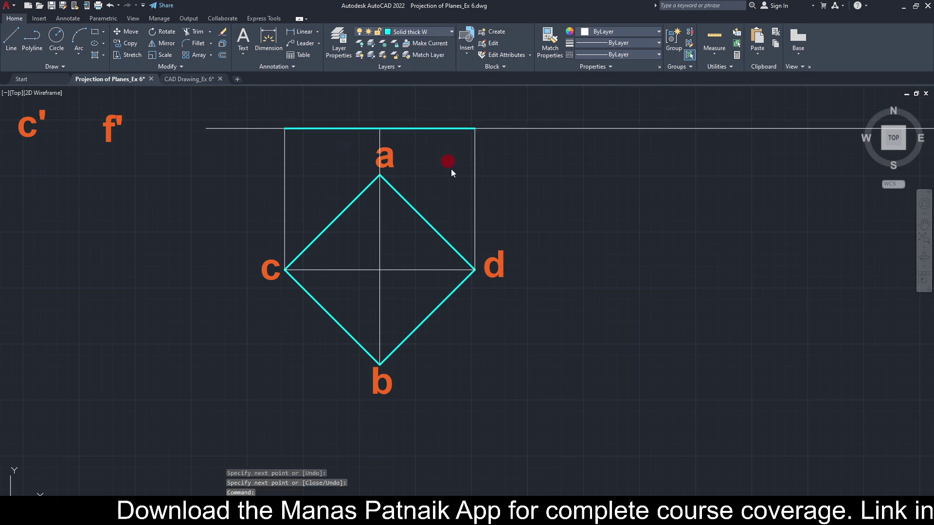
- Copy the first-stage front-view labels c', a'b' and d' from the upper label set to just above the edge view on the reference line
scroll(459, 193, down, 5)
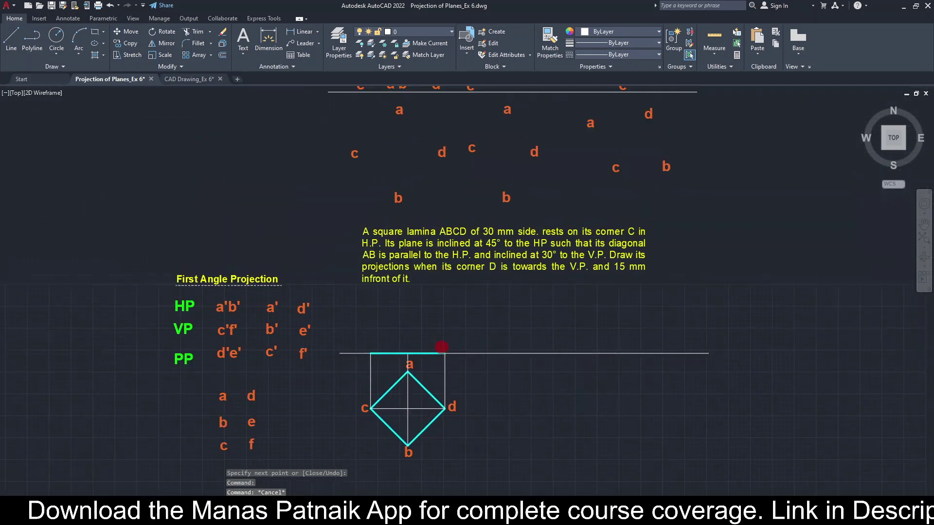
middle_drag(394, 124, 394, 200)
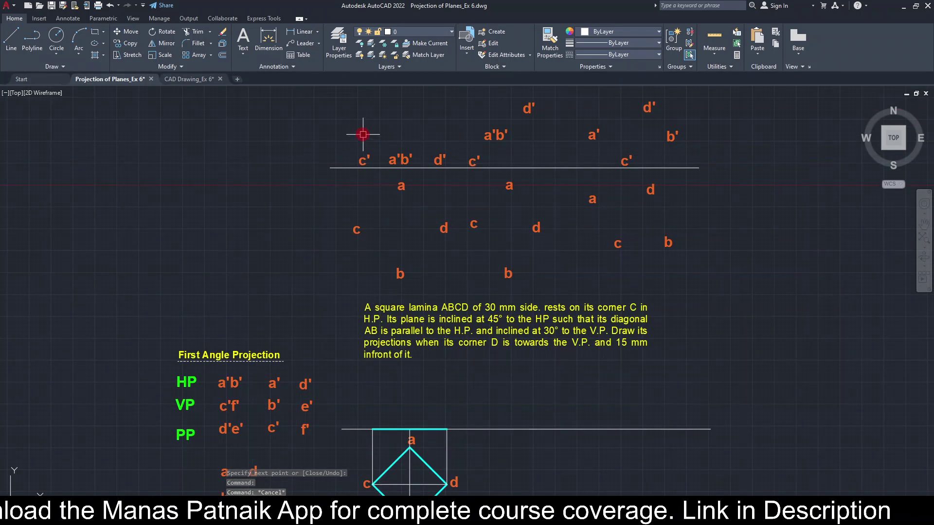
click(351, 143)
click(455, 172)
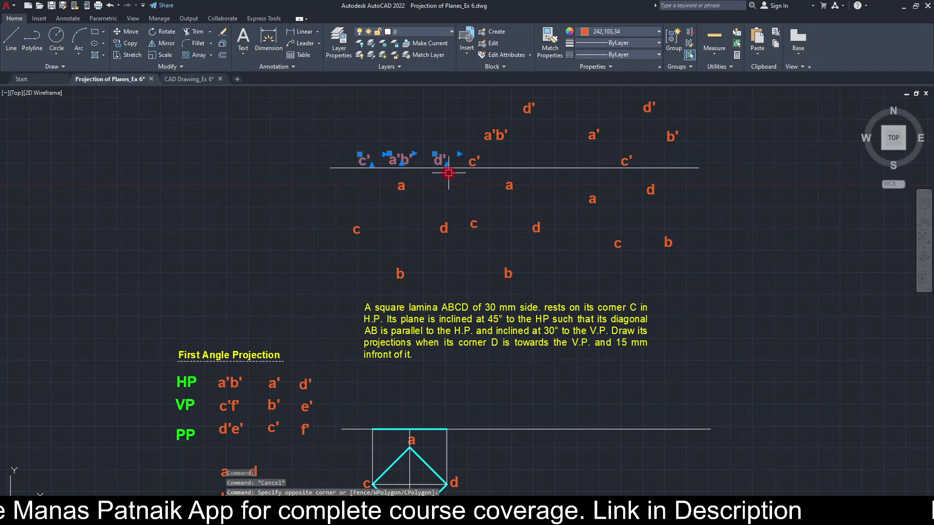
key(ctrl+c)
key(ctrl+v)
middle_drag(423, 294, 382, 214)
scroll(366, 237, up, 5)
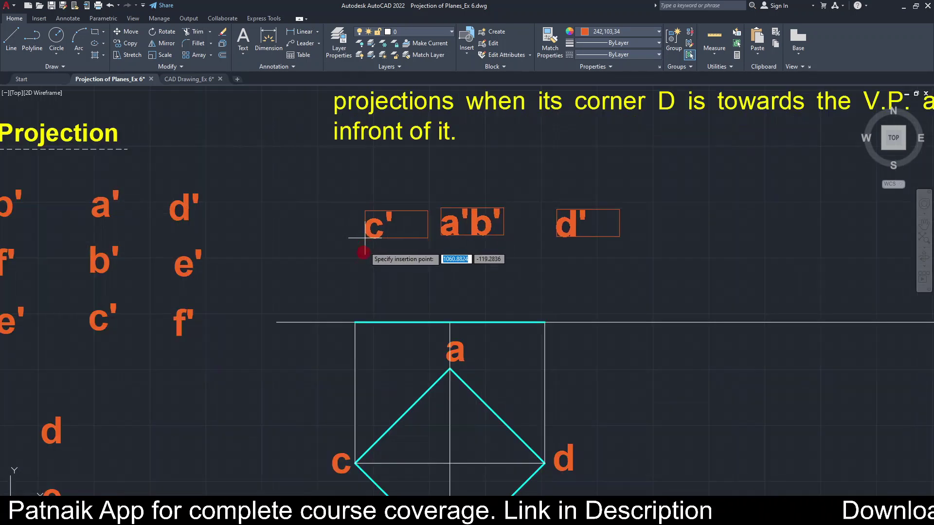
click(346, 313)
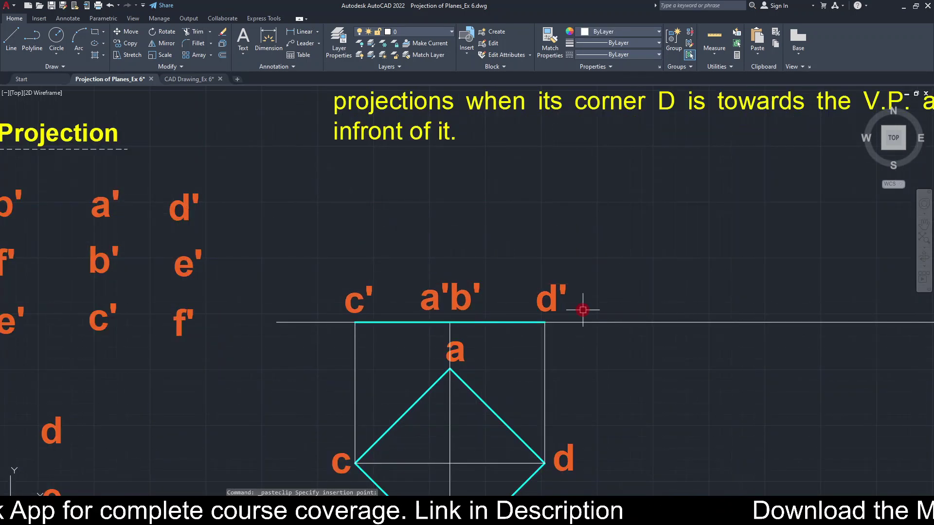
- Switch to the CAD Drawing_Ex 6 drawing, examine the 3D lamina stages in an isometric view, and return to Projection of Planes_Ex 6
click(184, 79)
scroll(321, 217, down, 2)
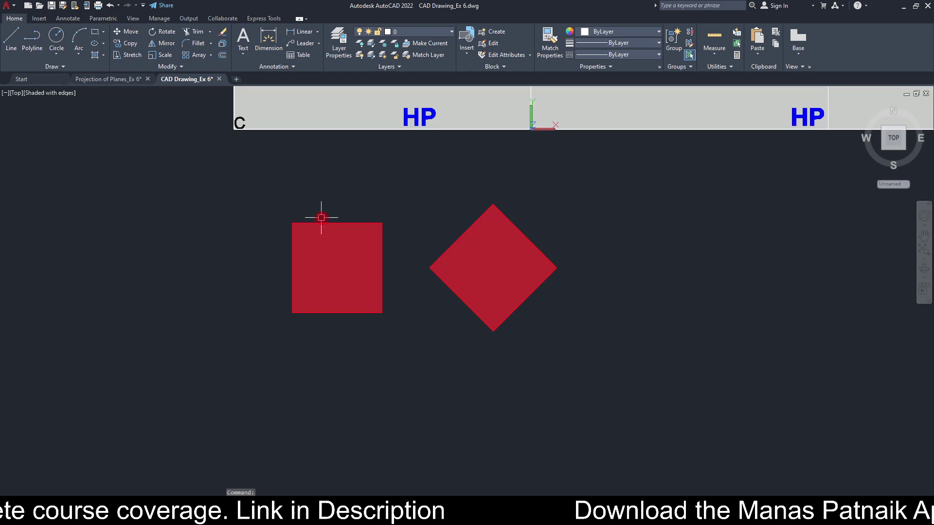
shift+middle_drag(347, 186, 389, 161)
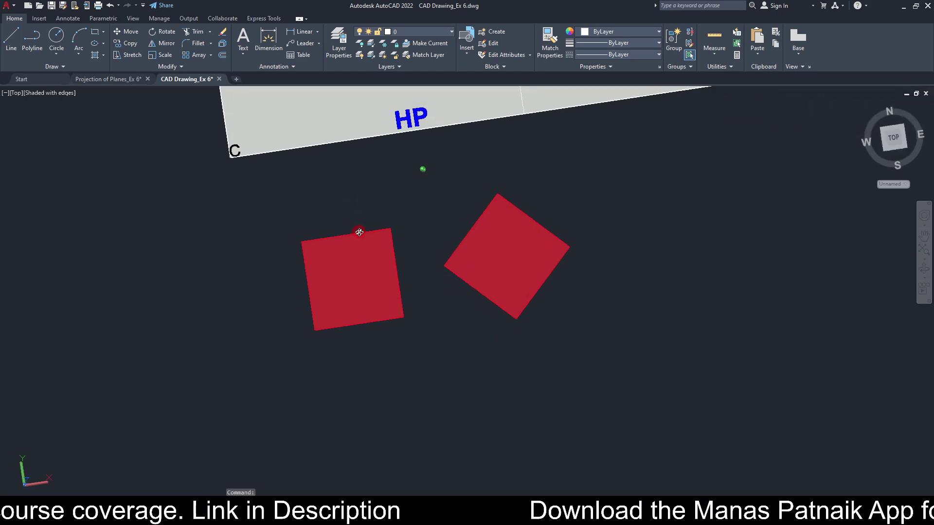
click(863, 103)
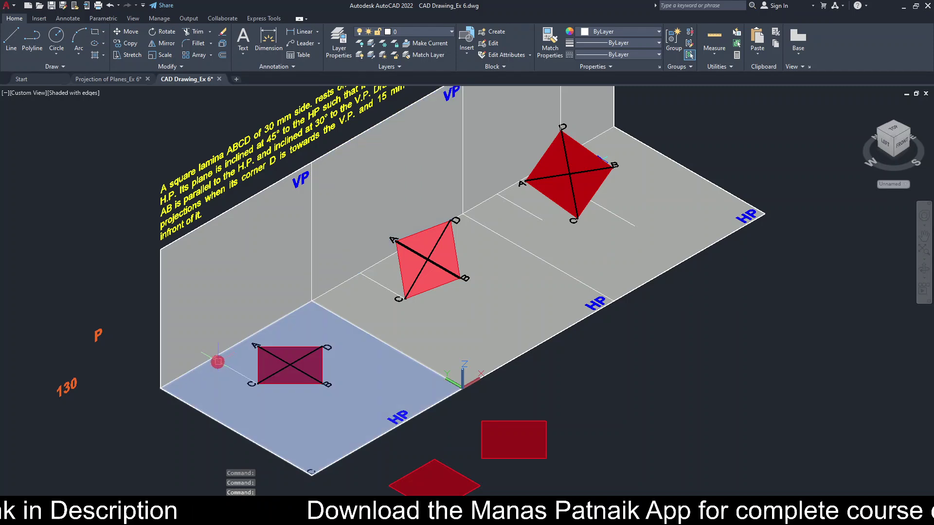
click(120, 79)
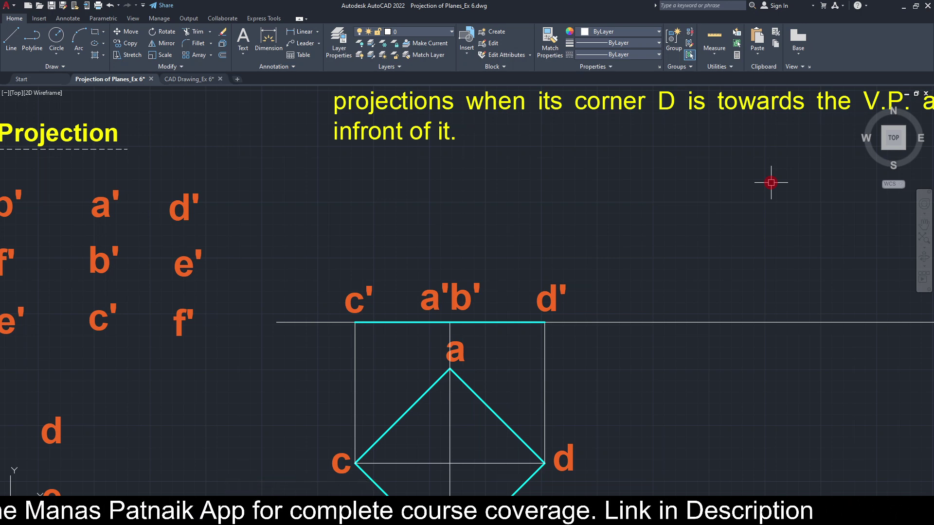
- Copy the edge view along the reference line to a free spot right of d', using its c' end as base point
click(334, 310)
click(563, 339)
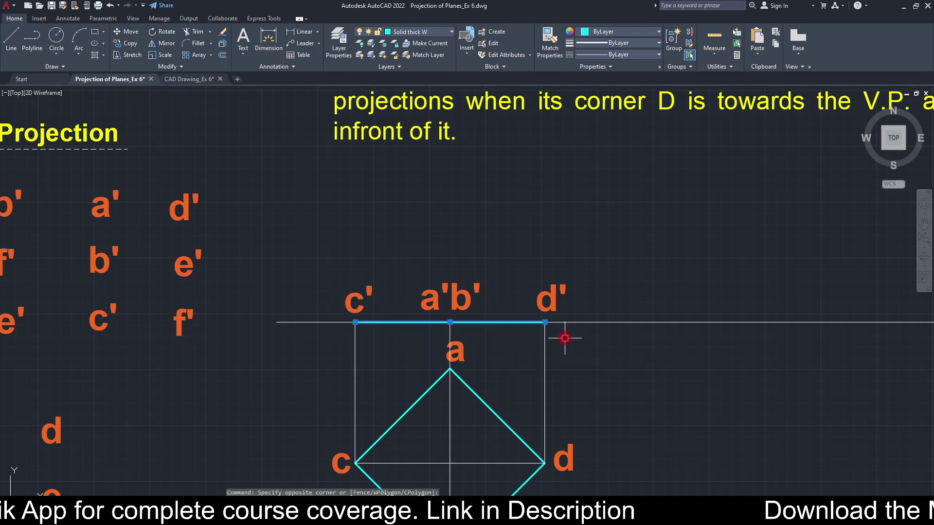
click(112, 44)
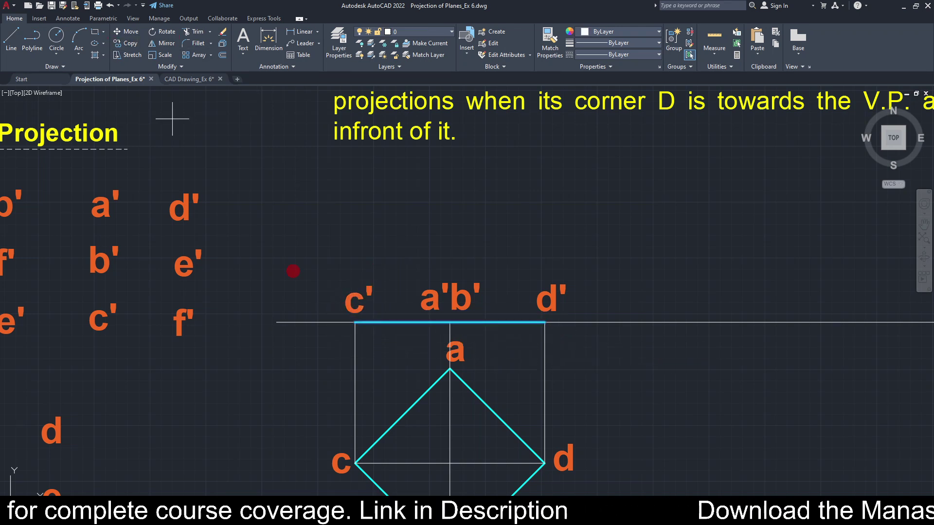
click(355, 322)
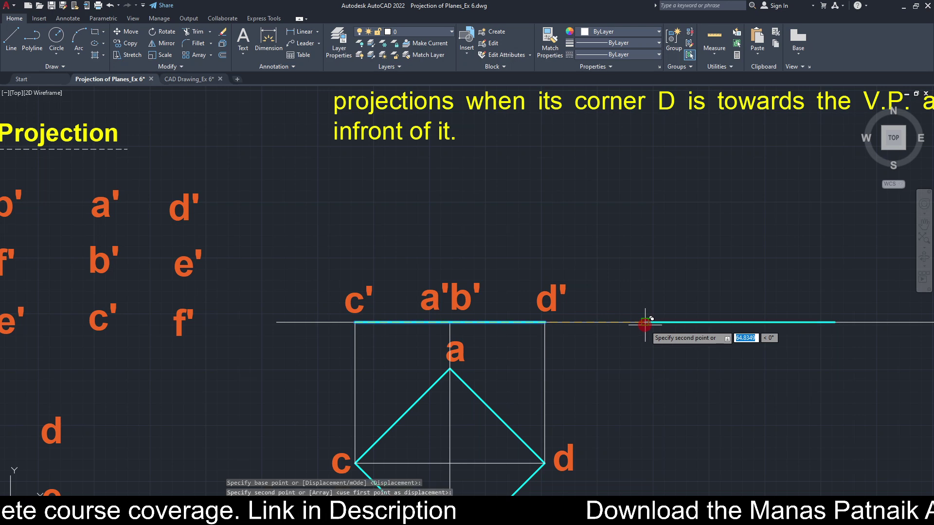
click(730, 315)
key(Return)
click(723, 321)
key(Escape)
- Rotate the copied edge view 45° about its left end on the reference line
click(723, 321)
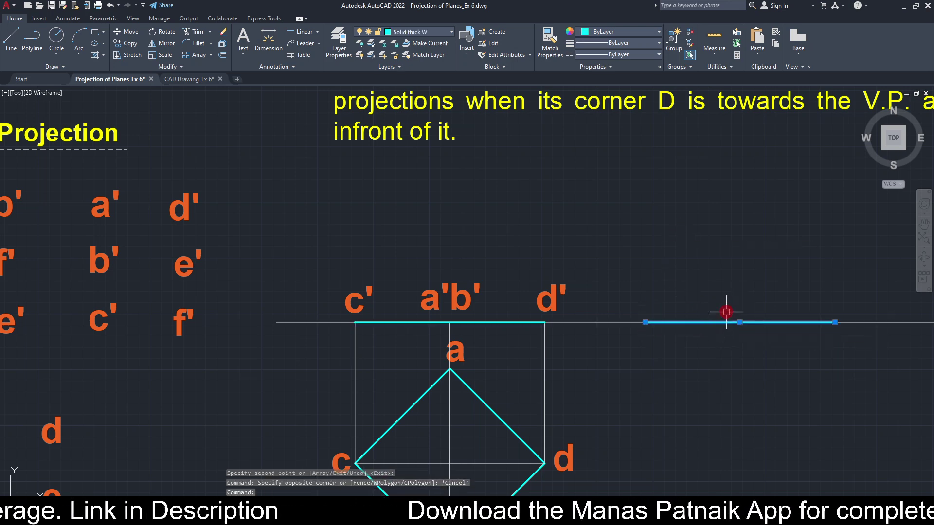
text(ro)
key(Return)
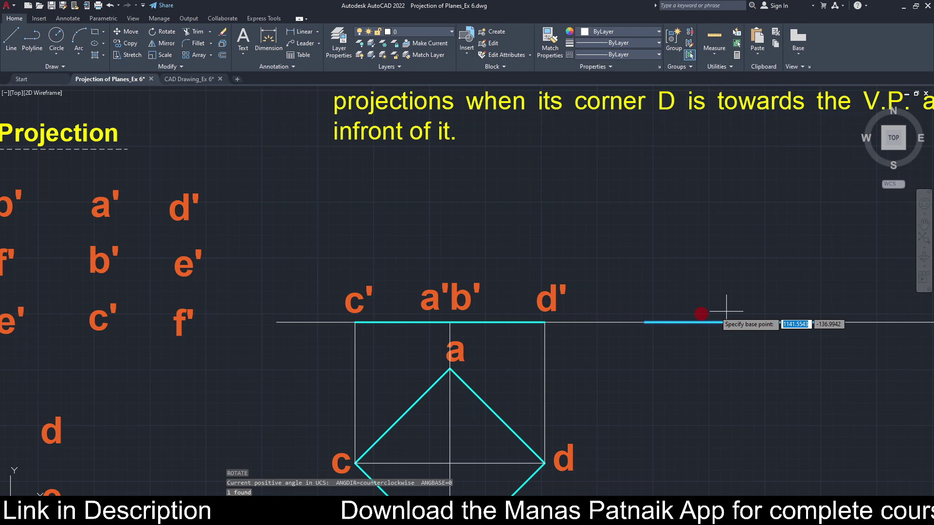
click(644, 322)
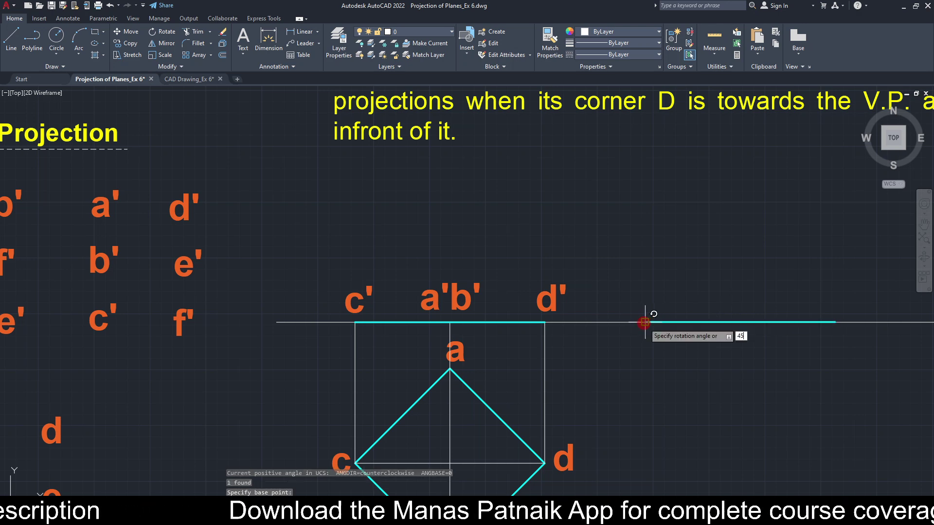
text(45)
key(Return)
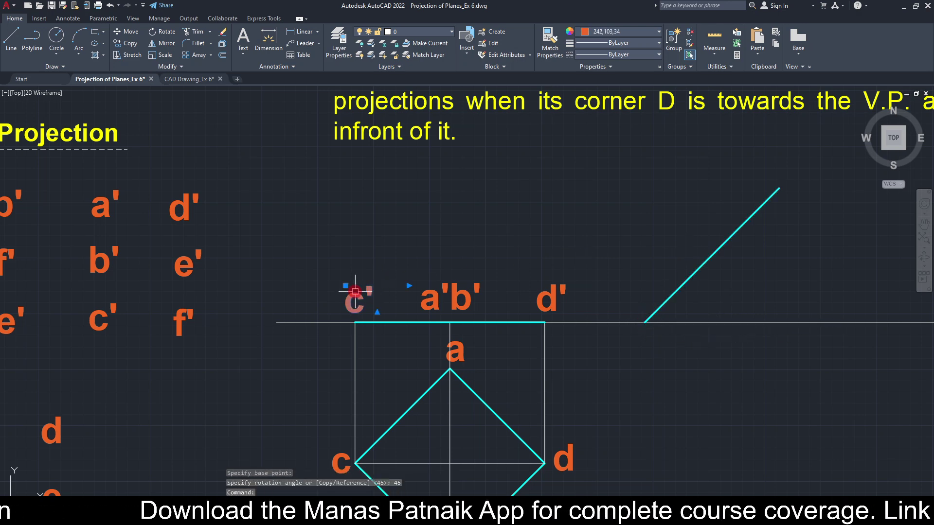
- Copy the labels c', a'b' and d' to the lower end, midpoint and upper end of the inclined edge view
key(ctrl+c)
key(ctrl+v)
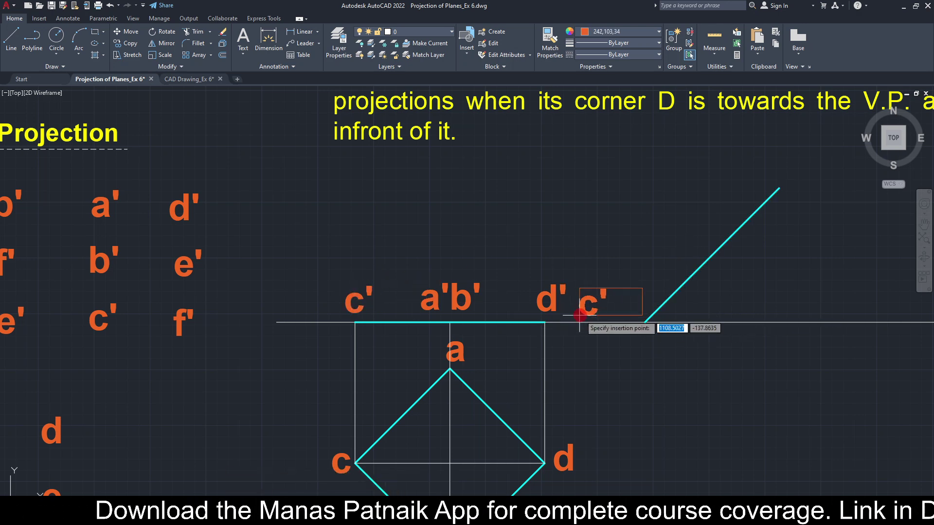
click(622, 317)
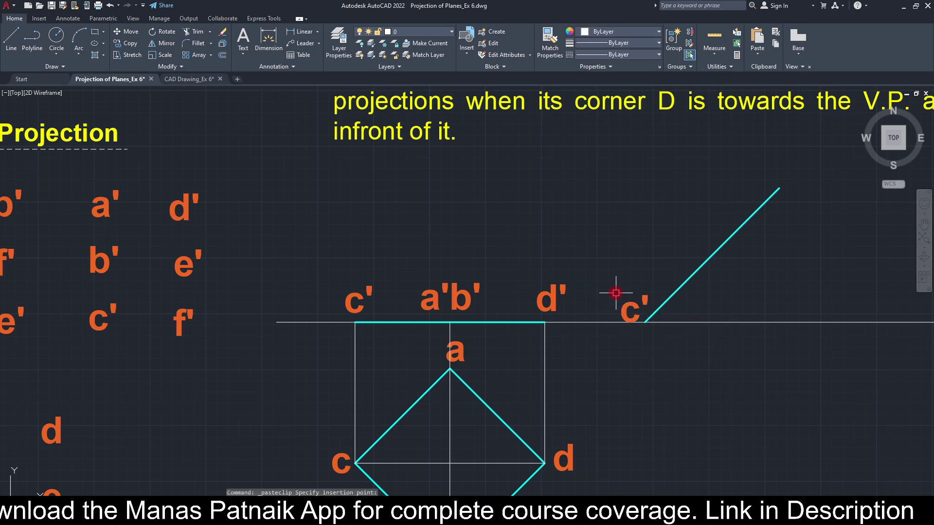
click(444, 290)
key(ctrl+c)
key(ctrl+v)
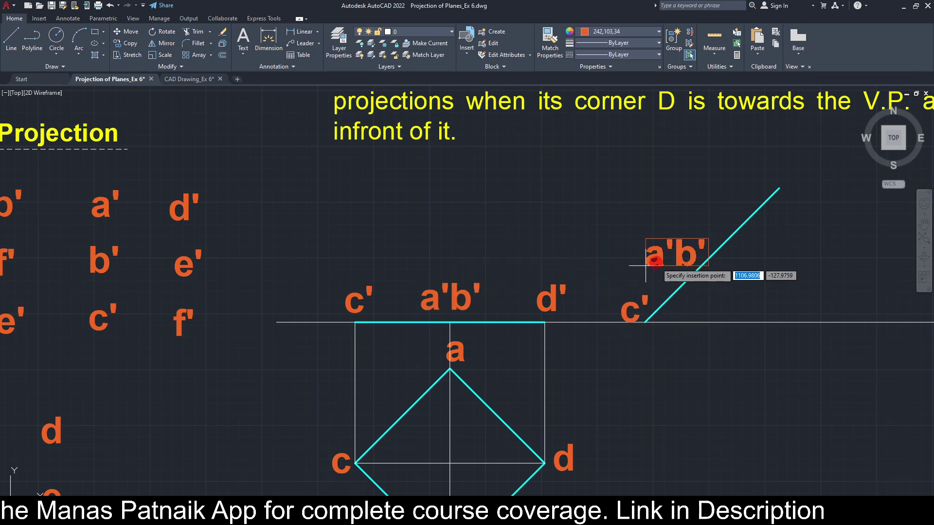
click(659, 253)
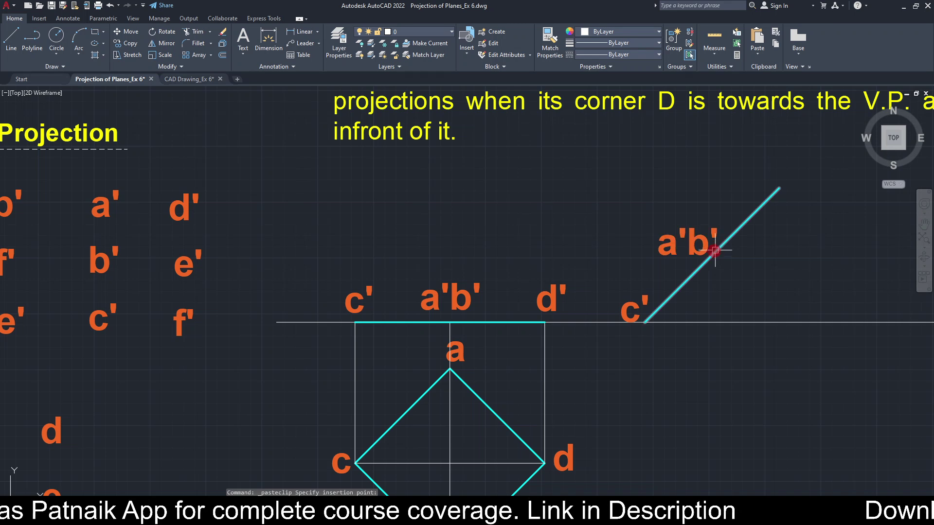
click(531, 304)
click(542, 300)
key(ctrl+c)
key(ctrl+v)
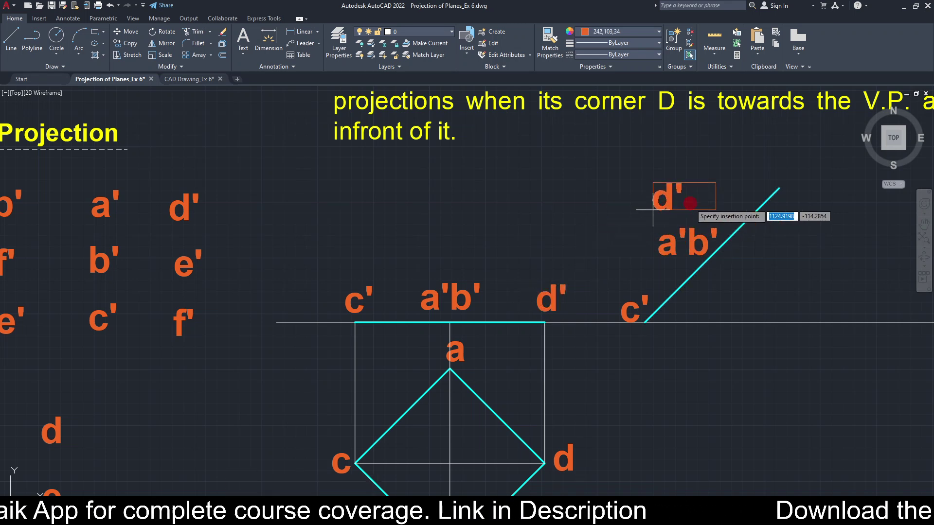
click(774, 176)
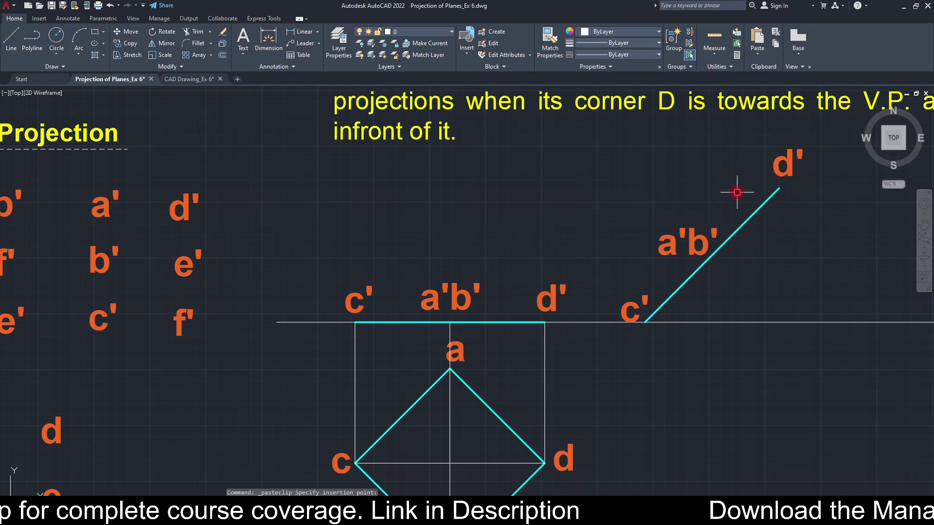
click(476, 323)
click(738, 221)
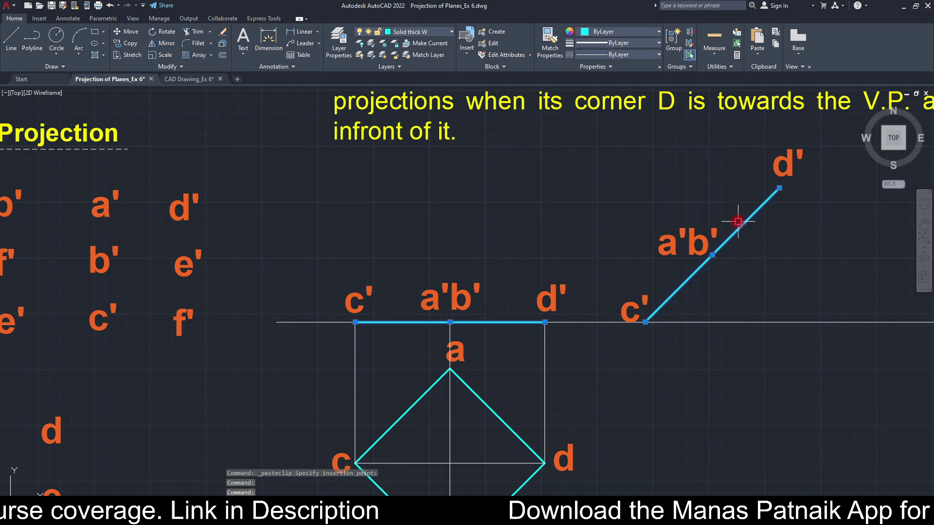
key(Escape)
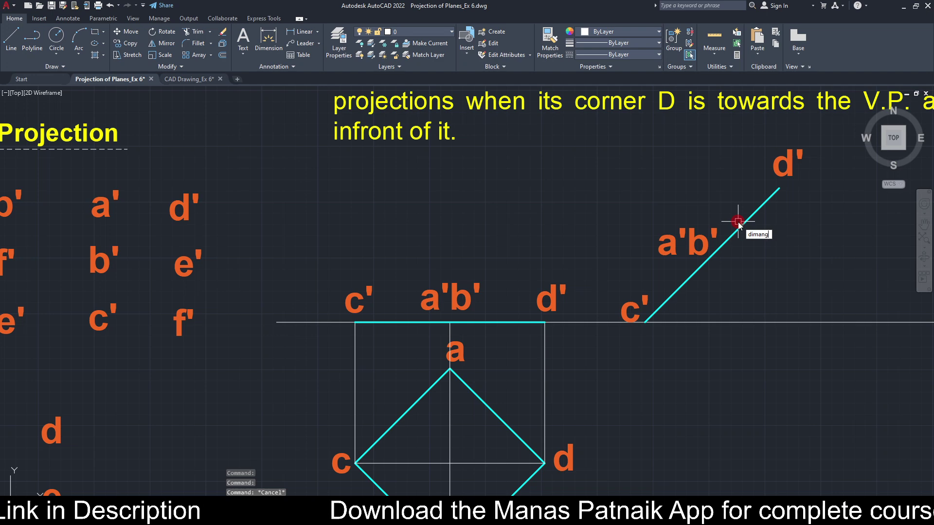
- Add an angular dimension between the inclined edge view and the reference line
text(dimang)
key(Return)
click(738, 222)
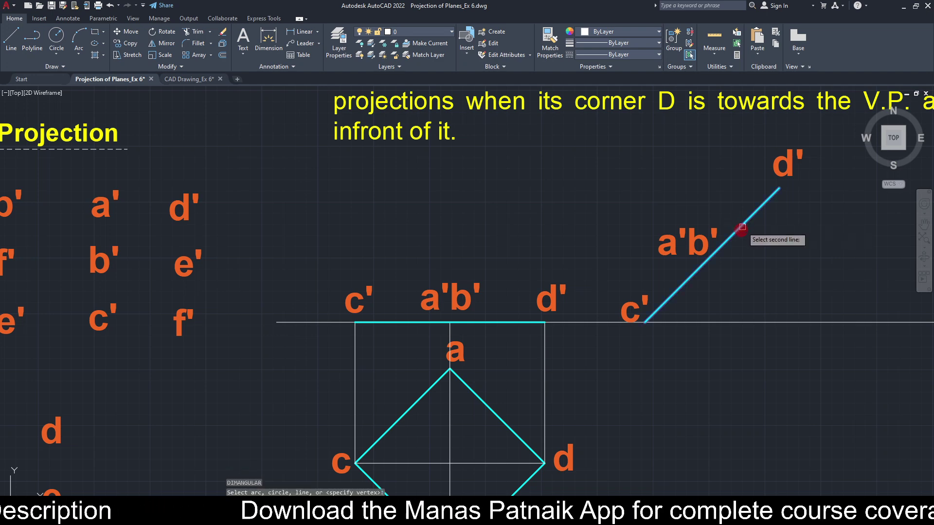
click(711, 322)
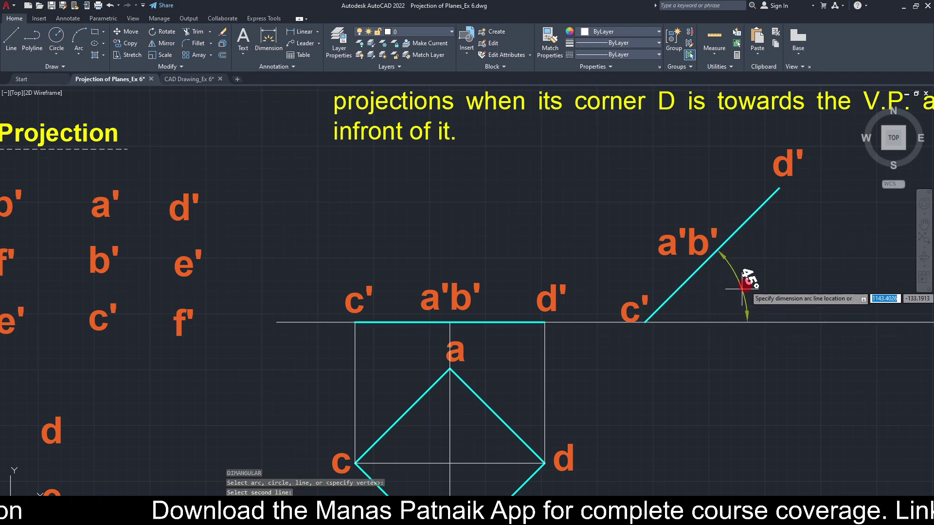
click(763, 272)
- Draw vertical projector lines from c', a'b' and d' of the inclined edge view down past the level of corner b
middle_drag(819, 247, 709, 203)
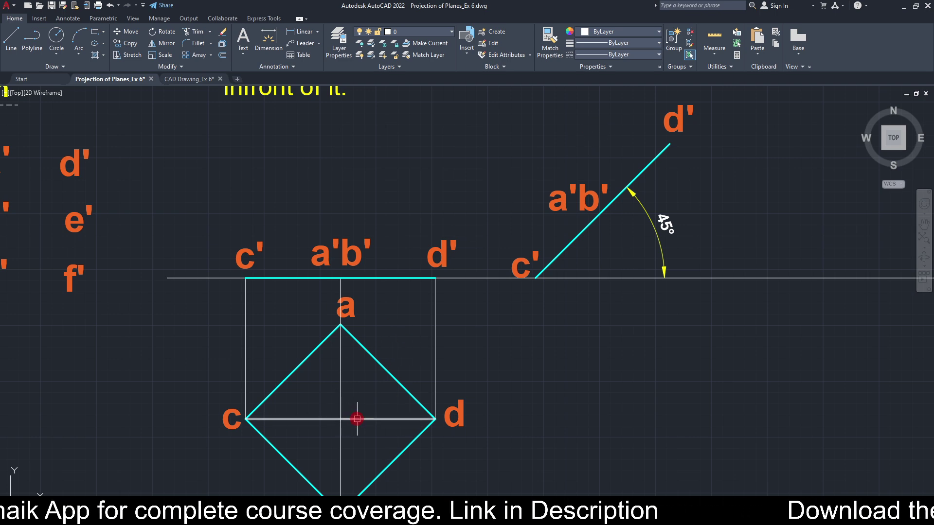
mouse_move(357, 419)
middle_down()
mouse_move(355, 396)
mouse_move(317, 375)
middle_up()
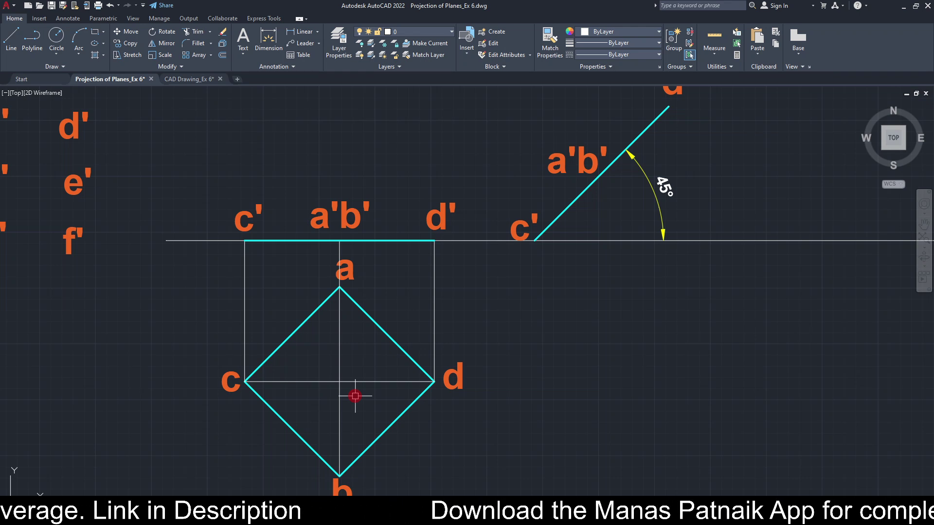
key(l)
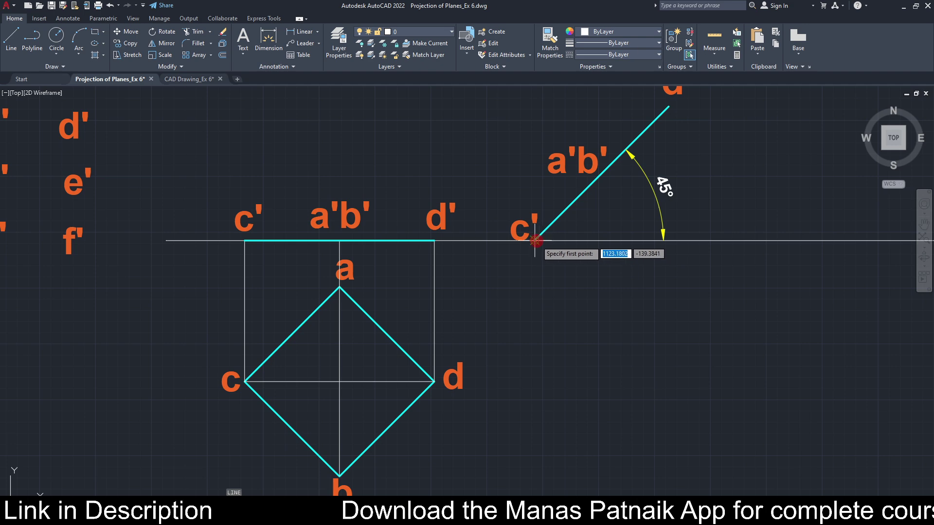
key(Return)
middle_drag(532, 412, 532, 370)
click(535, 212)
click(534, 469)
right_click(559, 386)
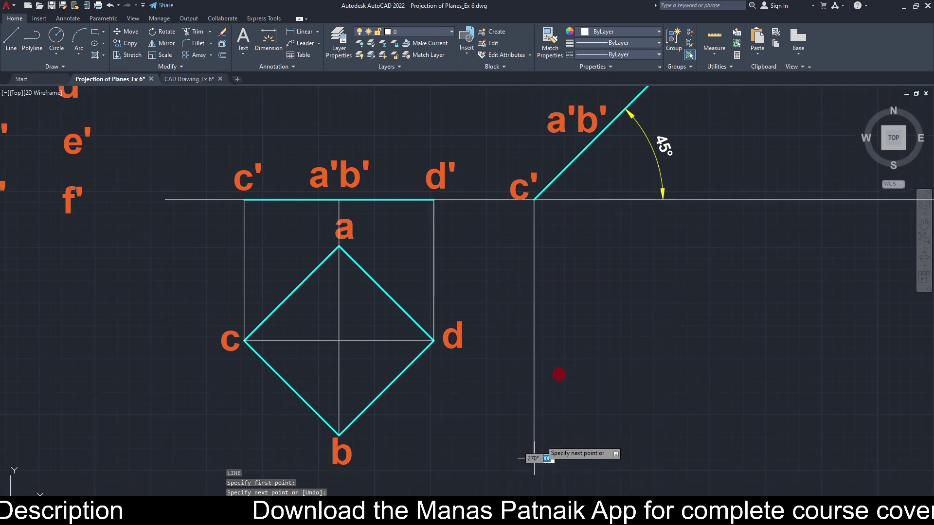
key(Return)
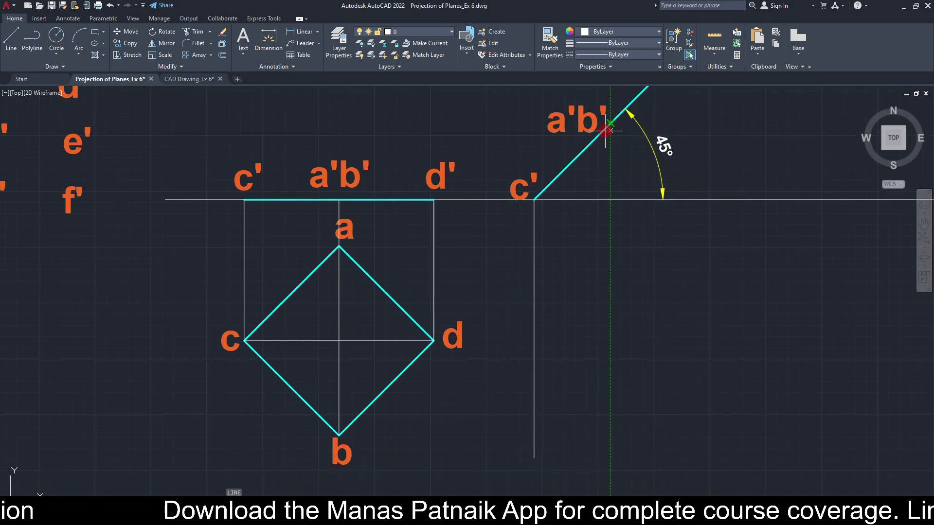
click(601, 132)
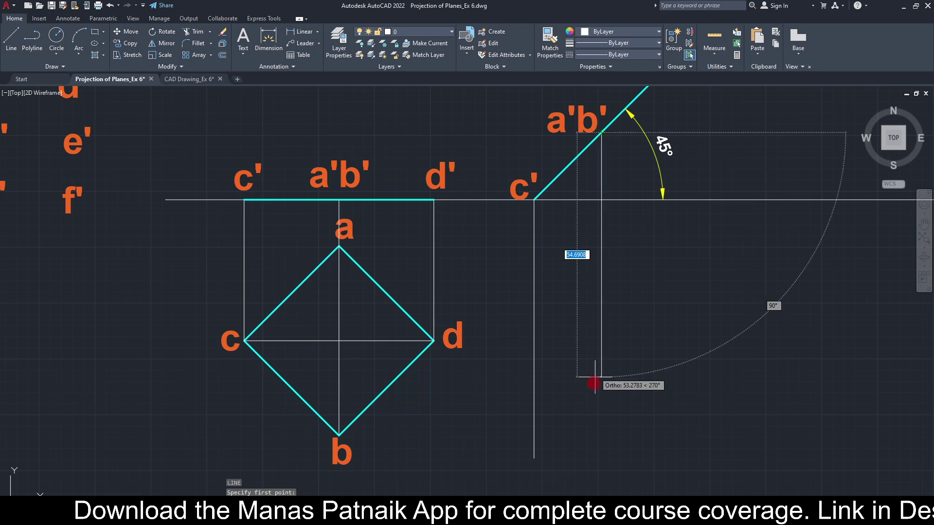
click(602, 460)
key(Return)
key(Return)
middle_drag(667, 84, 642, 136)
middle_drag(640, 194, 655, 392)
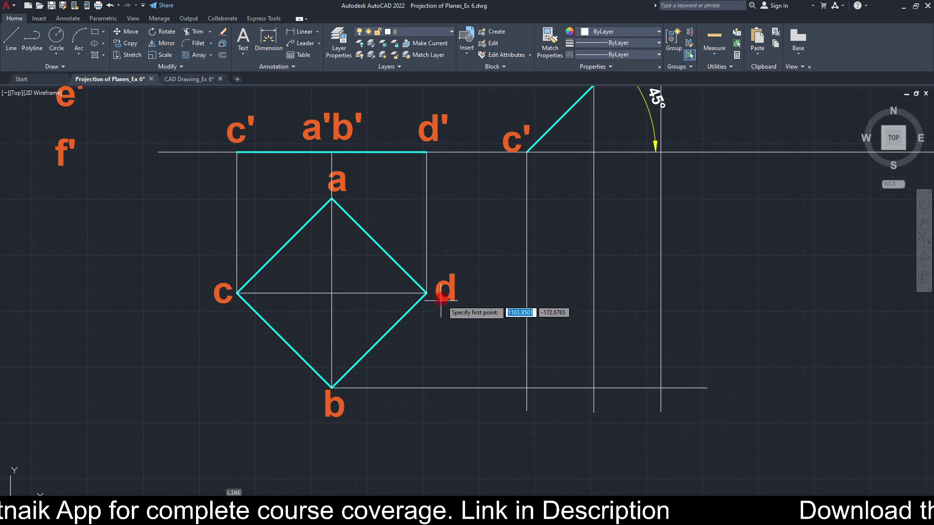
- Draw horizontal projector lines from corners d and a of the square across the three vertical projectors
click(427, 293)
click(673, 293)
key(Return)
key(Return)
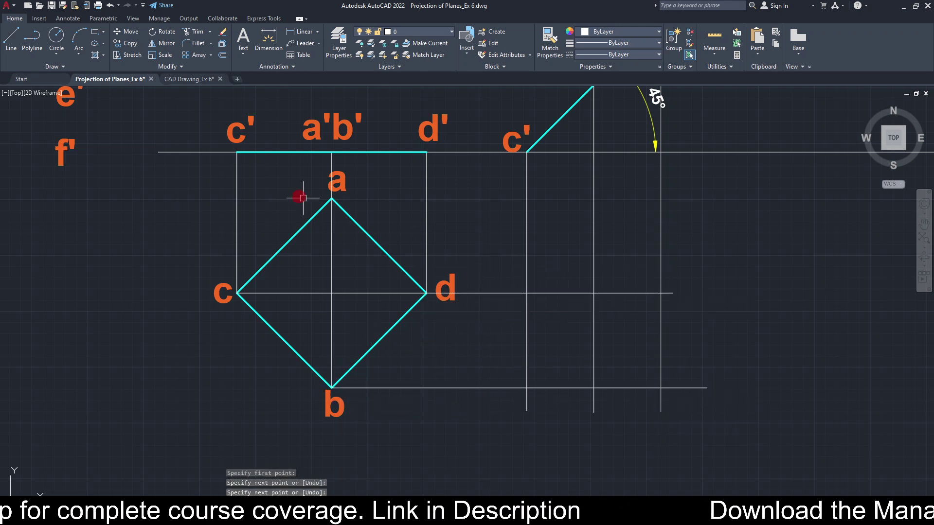
click(332, 198)
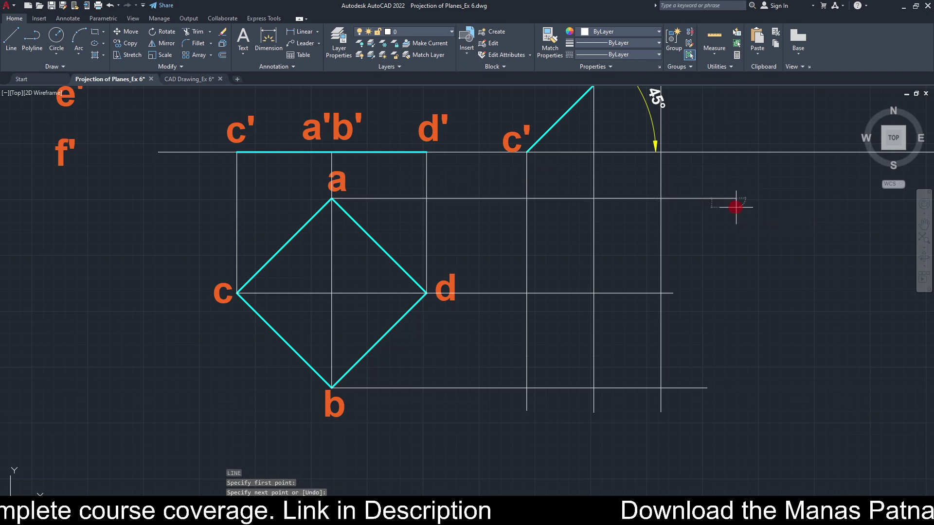
- Trim the projector ends that overhang the d' projector and the horizontal line from b
text(tr)
key(Return)
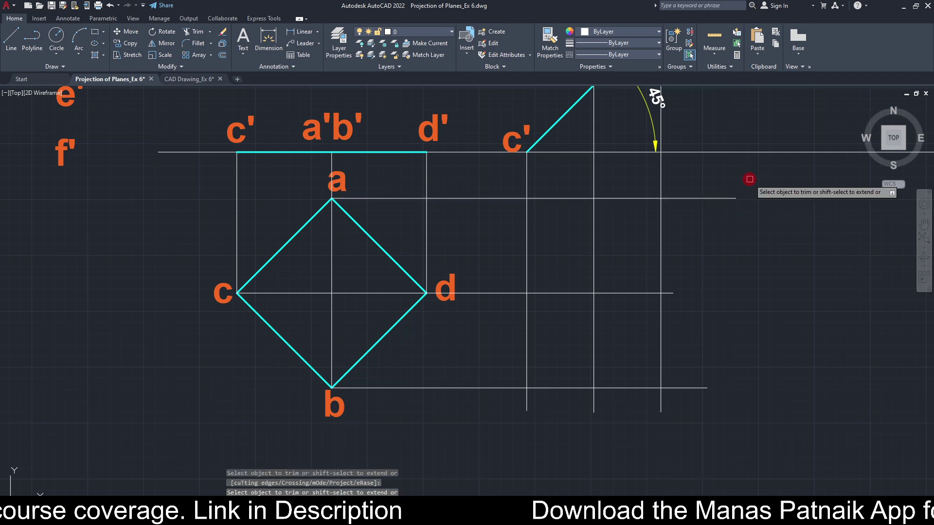
click(732, 199)
click(670, 292)
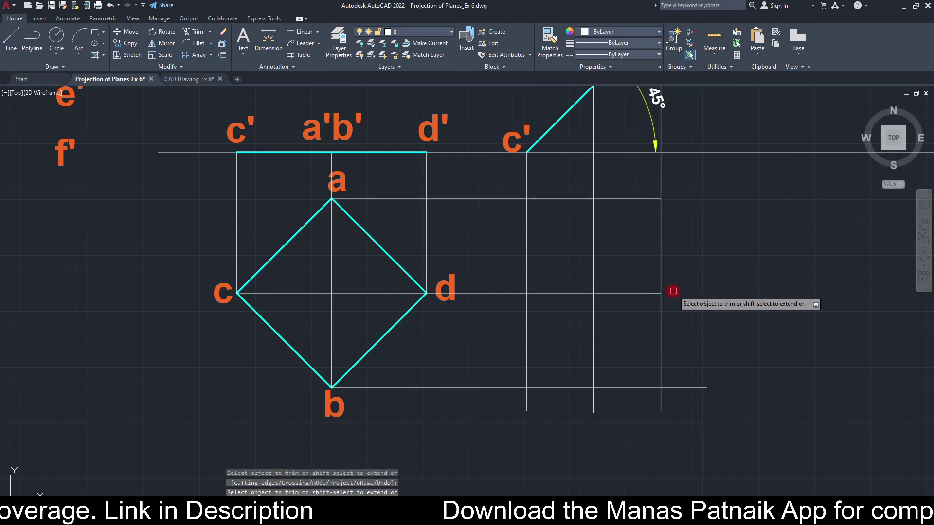
click(681, 388)
drag(679, 401, 507, 396)
key(Escape)
- Examine where the projectors from c' and d cross and where those from a'b' and a cross
middle_drag(568, 346, 490, 362)
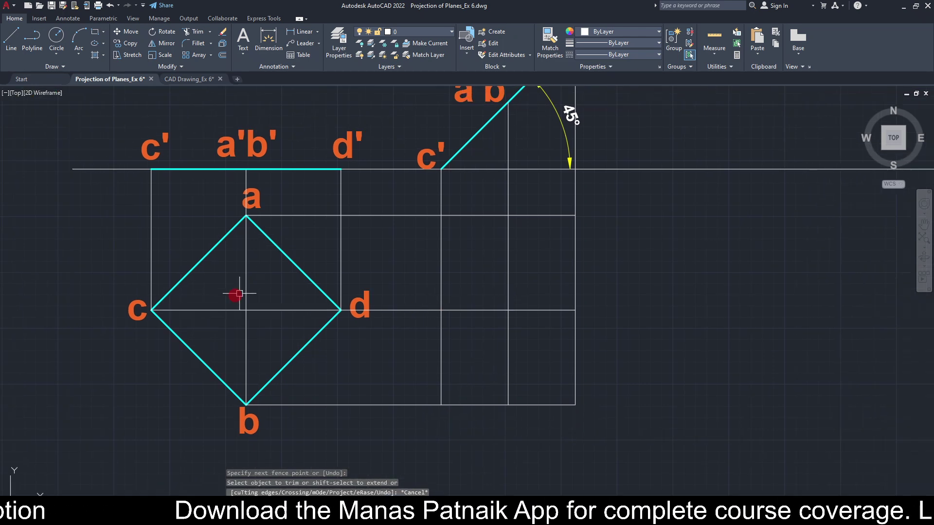
click(441, 195)
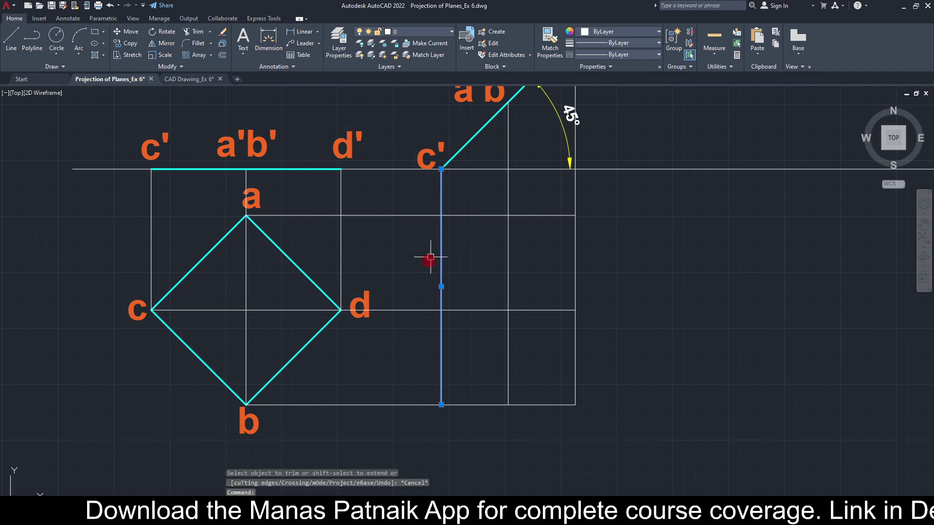
click(418, 310)
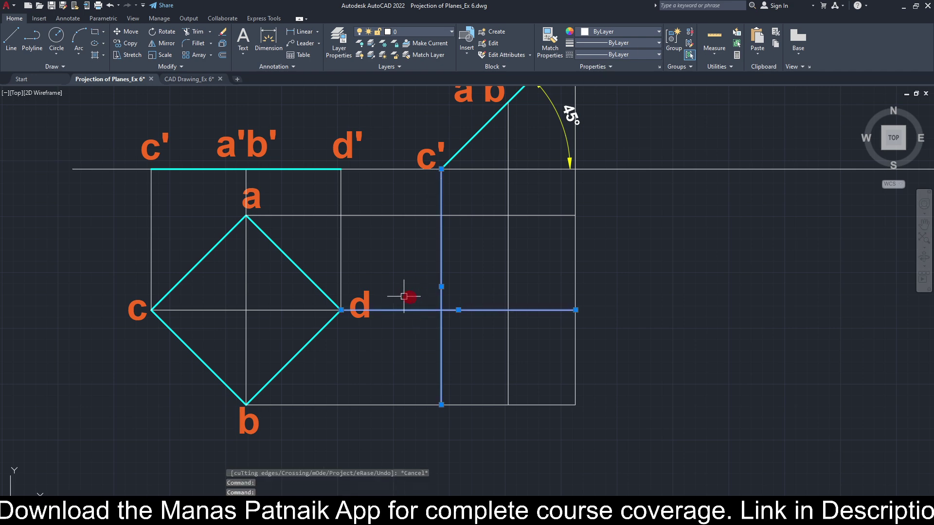
key(Escape)
click(542, 214)
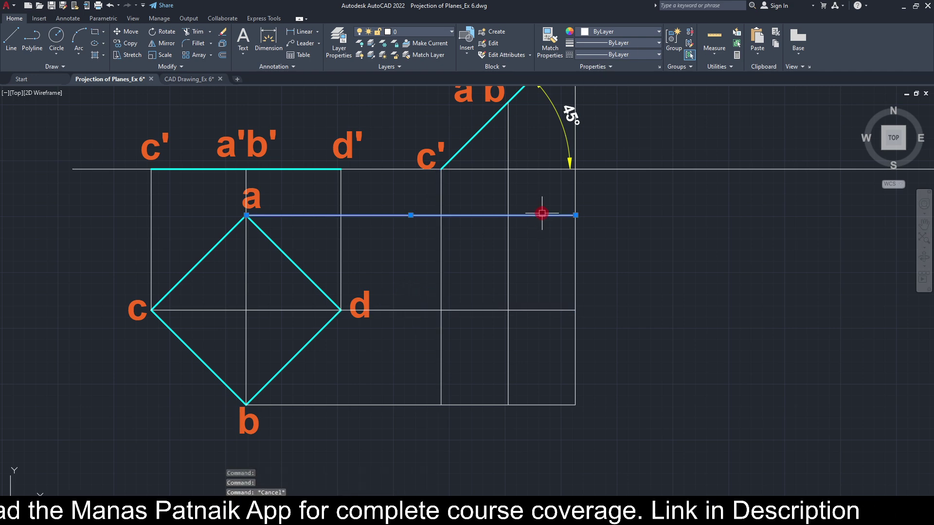
middle_drag(544, 197, 511, 289)
click(472, 225)
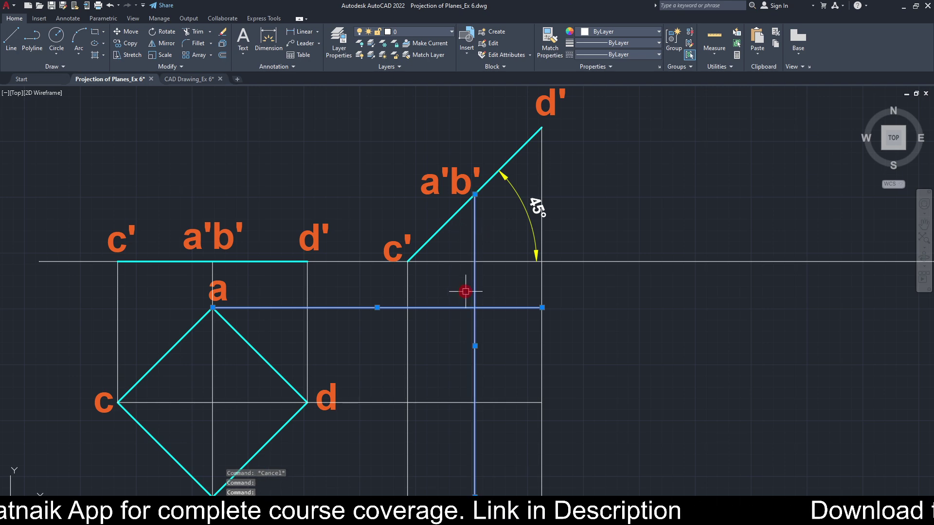
scroll(466, 291, down, 2)
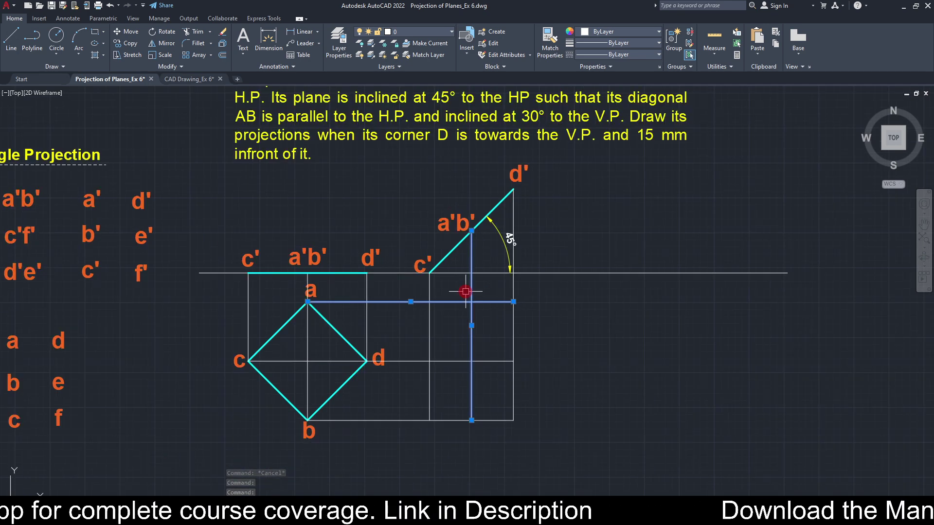
key(Escape)
- Copy the labels a, b, c and d from the spare label set to the projector intersections of the second top view
mouse_move(463, 287)
middle_down()
mouse_move(463, 215)
mouse_move(449, 351)
middle_up()
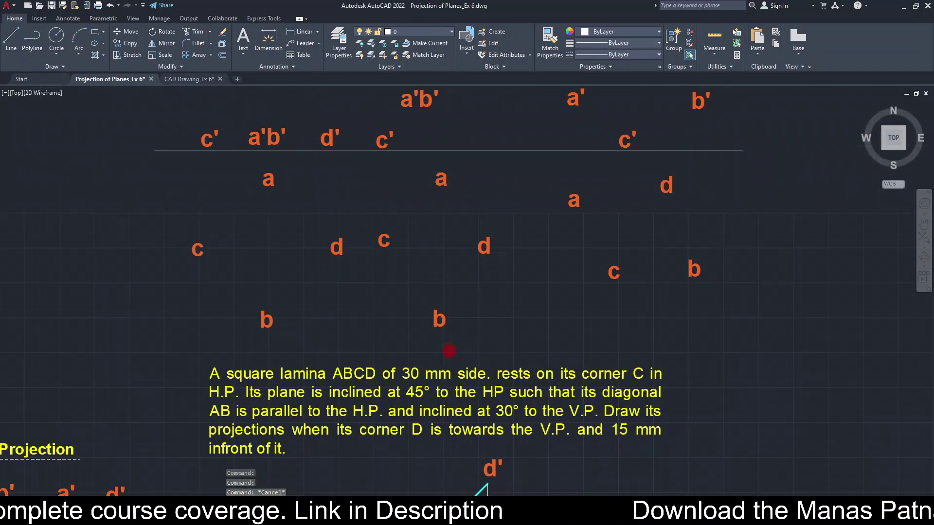
click(369, 166)
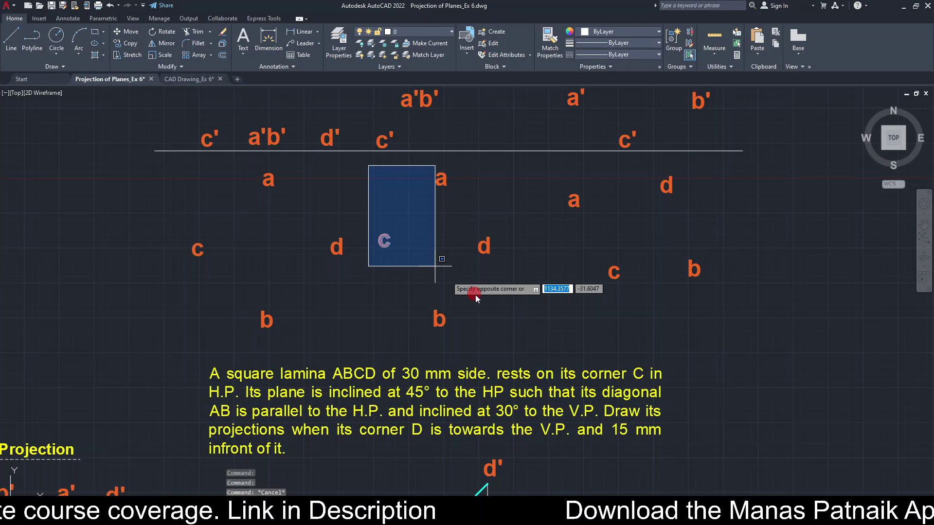
click(505, 347)
scroll(506, 347, down, 3)
mouse_move(504, 418)
middle_down()
mouse_move(501, 240)
mouse_move(482, 384)
middle_up()
key(ctrl+c)
key(ctrl+v)
scroll(451, 392, up, 5)
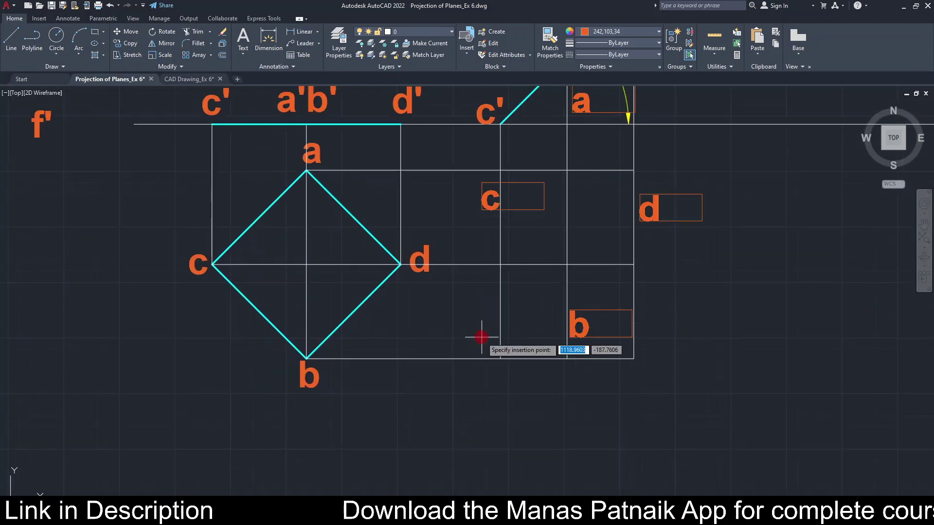
click(477, 390)
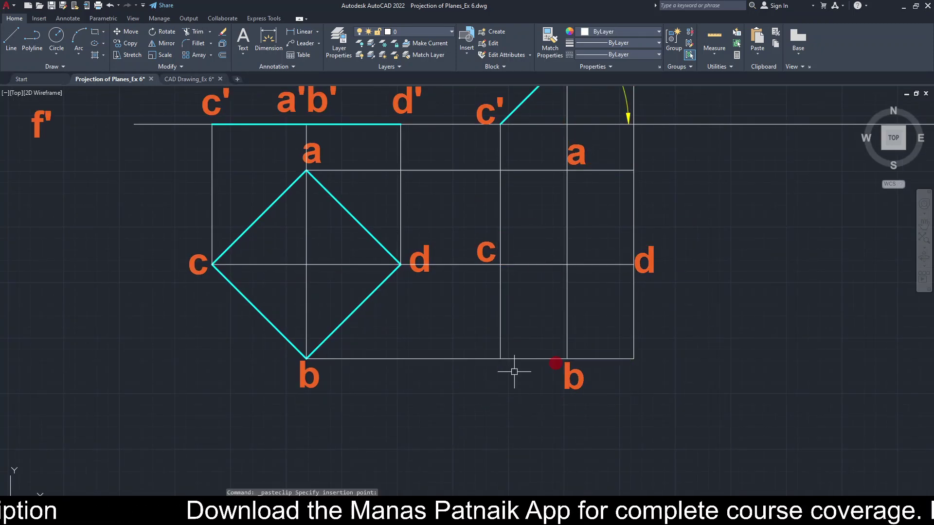
- Draw a polyline through the intersections c, b, d and a and back to c to form the second top view
key(Return)
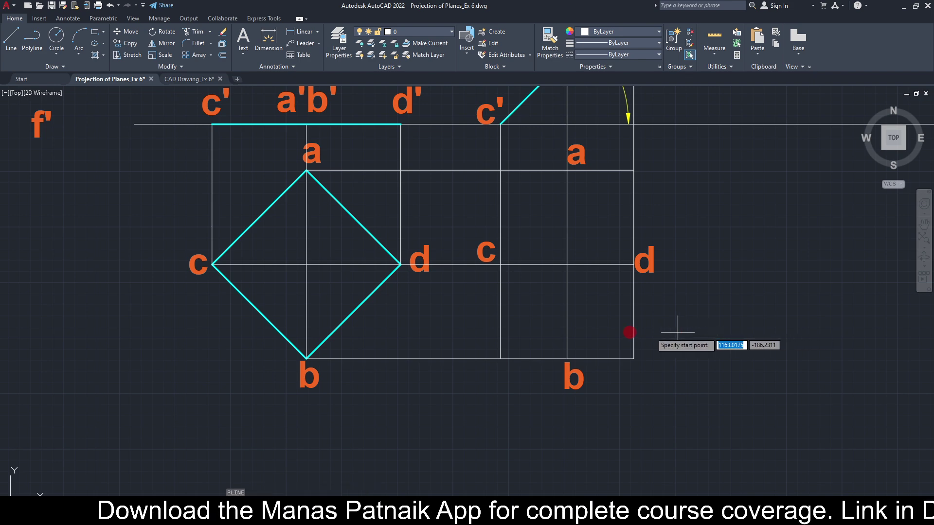
click(500, 265)
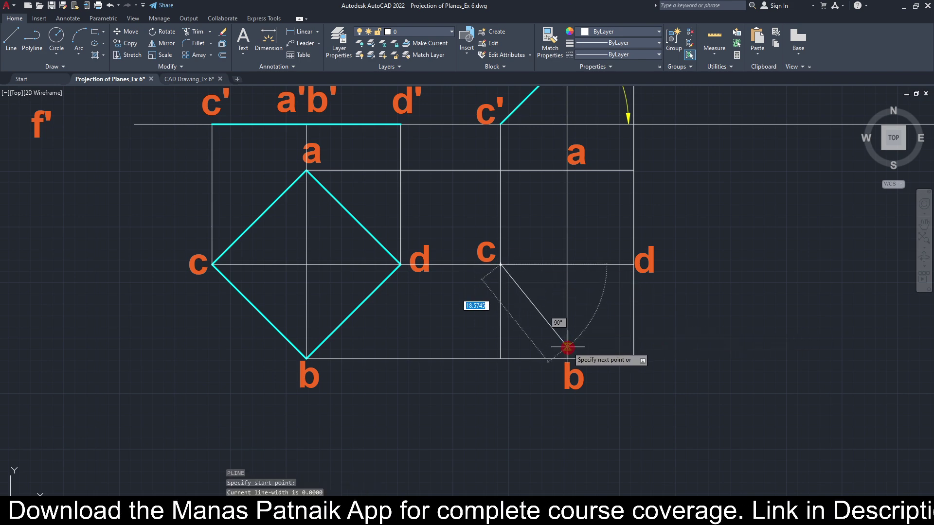
click(567, 360)
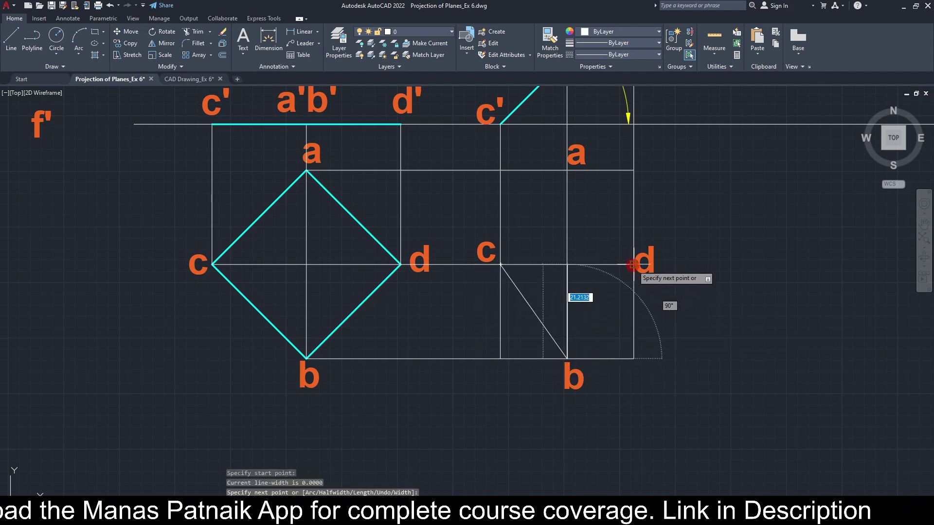
click(633, 264)
click(567, 170)
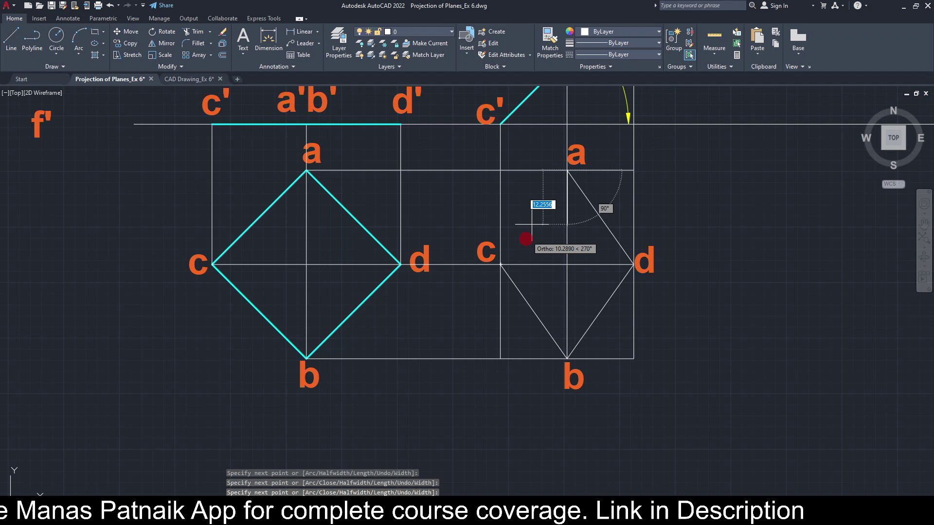
click(500, 265)
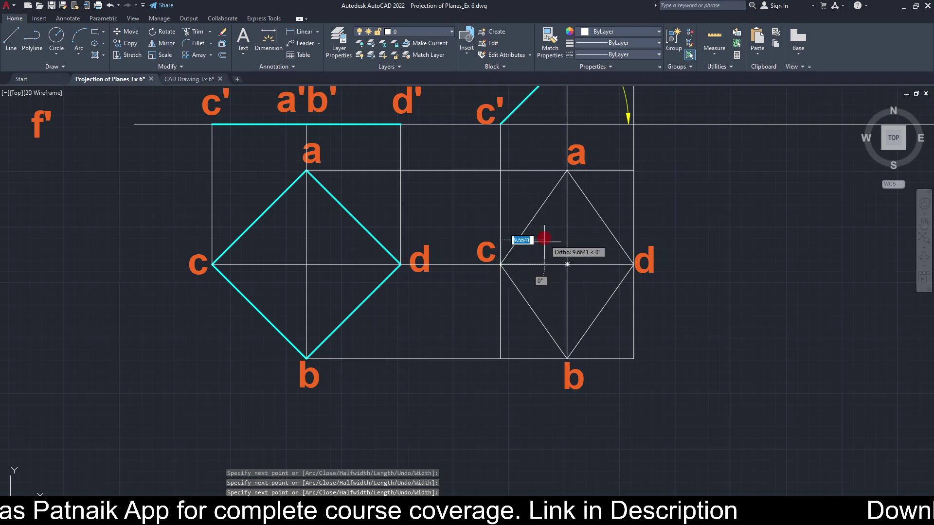
key(Return)
- Assign the new rhombus to the layer used for the thick cyan outlines
click(534, 218)
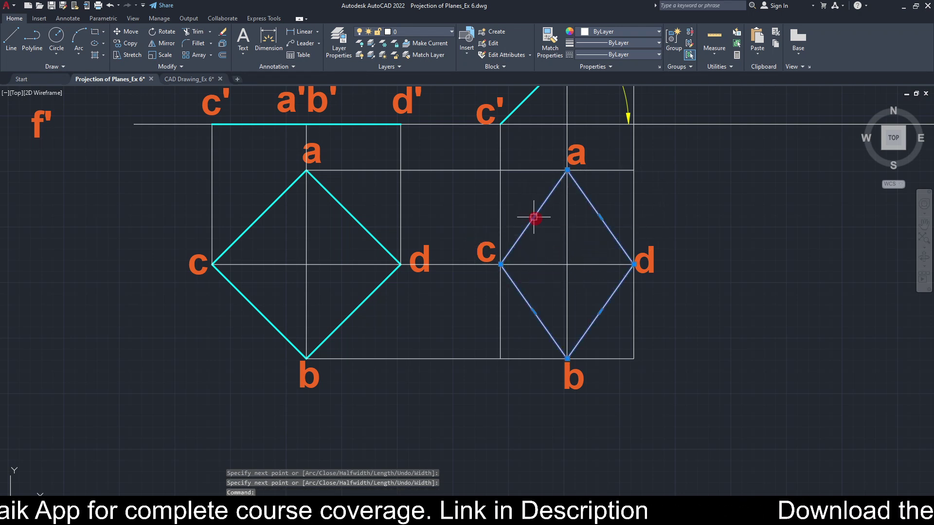
click(420, 32)
click(428, 115)
key(Escape)
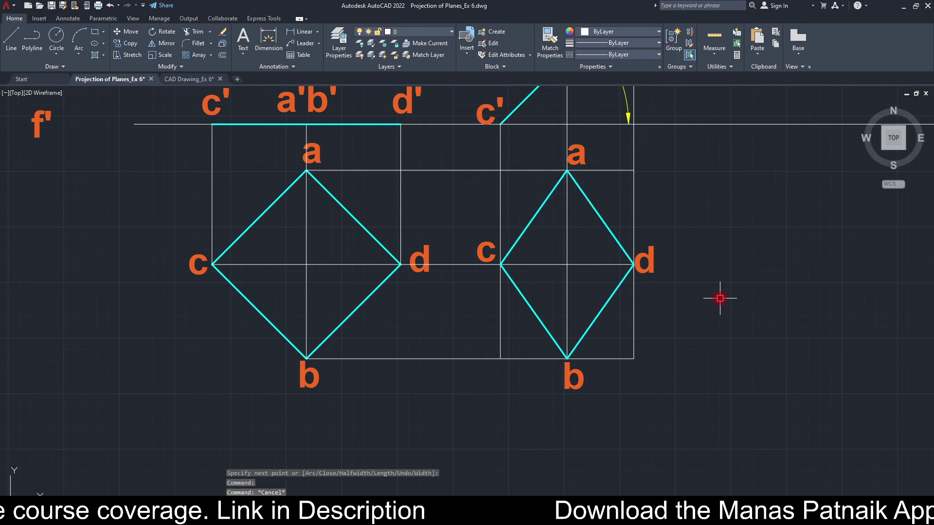
- Add an angular dimension between the reference line and the vertical diagonal ab of the rhombus
scroll(720, 298, down, 2)
middle_drag(720, 299, 604, 363)
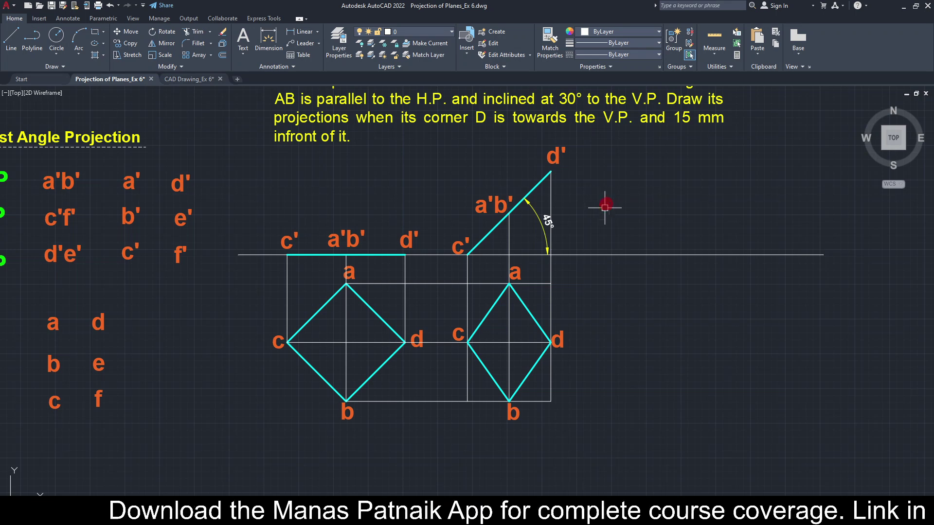
middle_drag(619, 183, 619, 208)
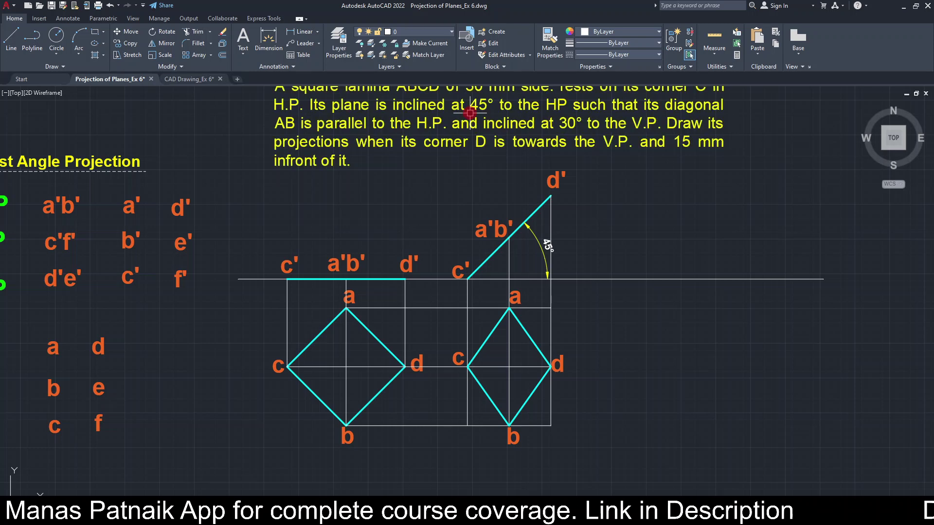
double_click(546, 112)
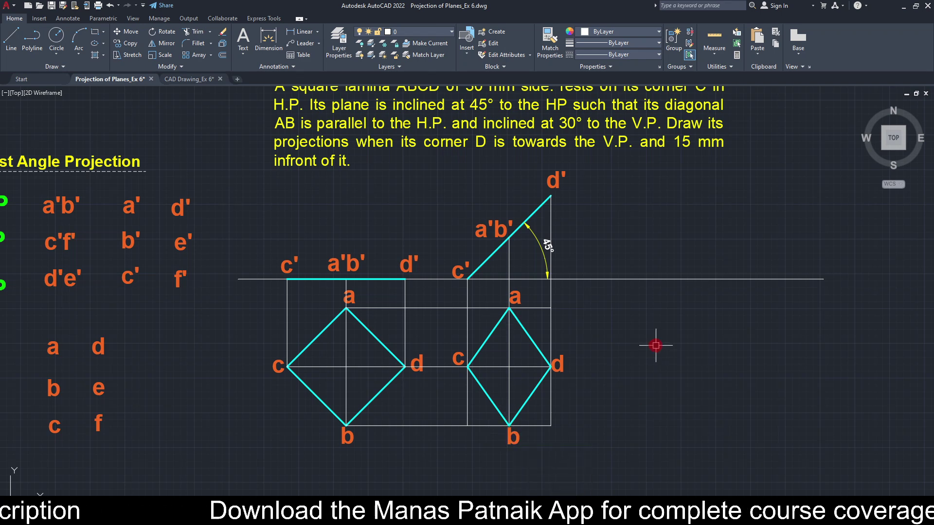
key(Return)
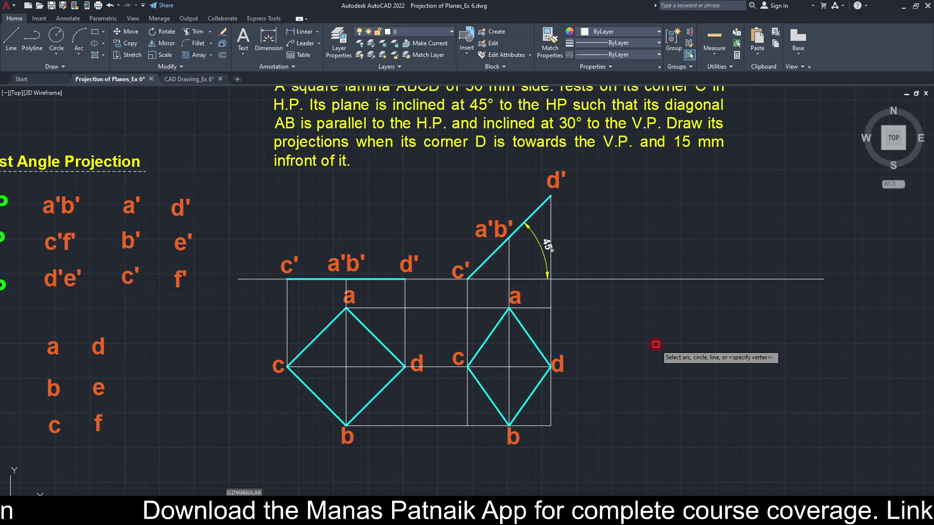
click(594, 278)
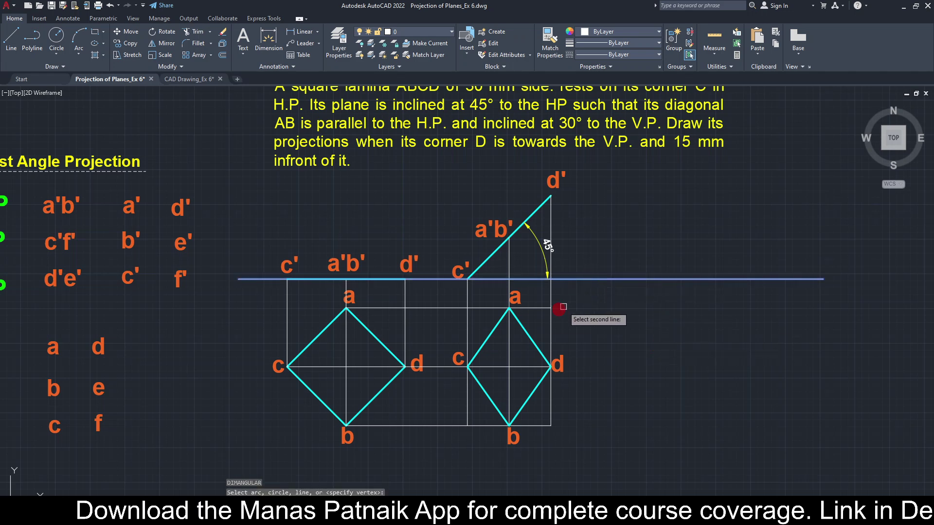
click(509, 341)
click(569, 324)
scroll(580, 346, up, 4)
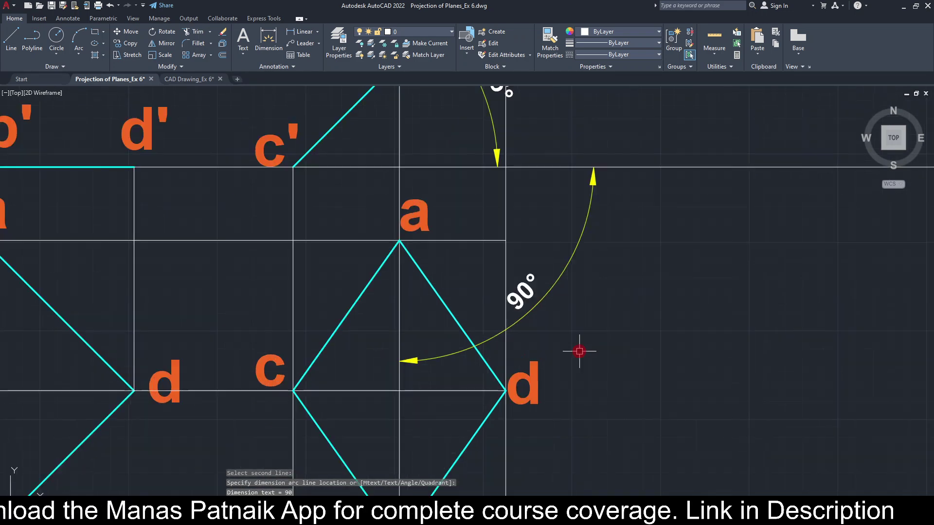
scroll(580, 346, down, 2)
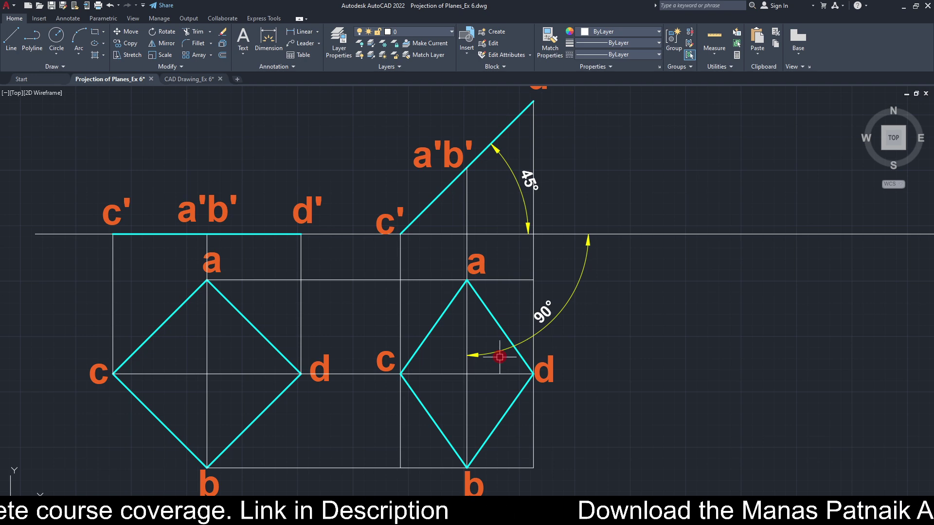
scroll(651, 329, down, 2)
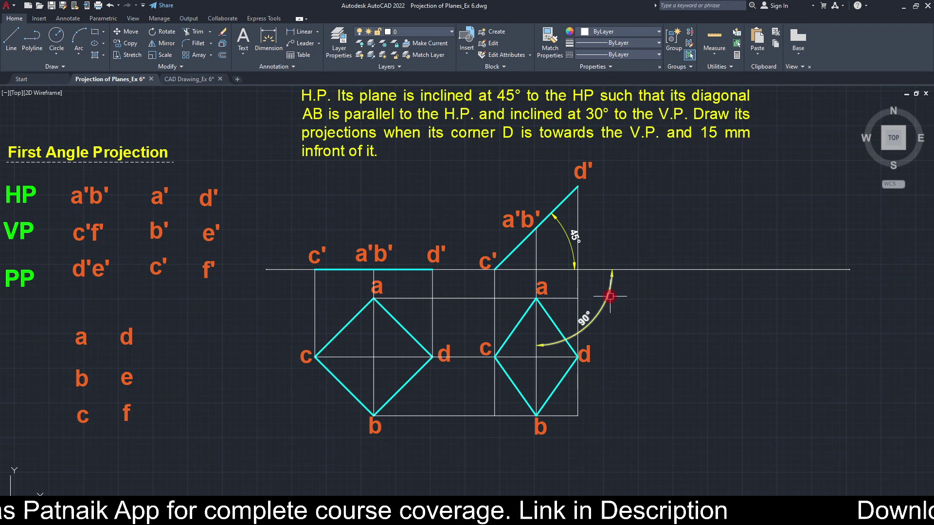
- Delete the angular dimension between the reference line and diagonal ab
key(Escape)
key(Escape)
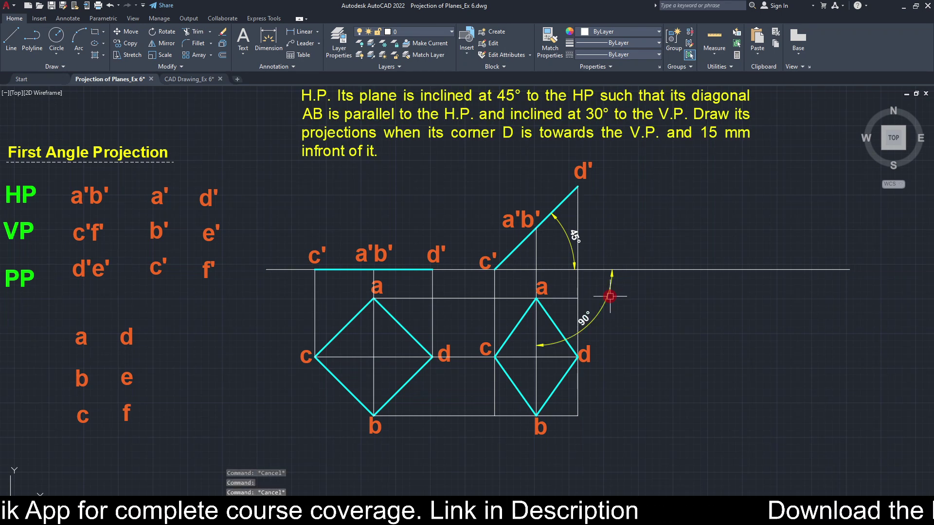
text(L)
key(Return)
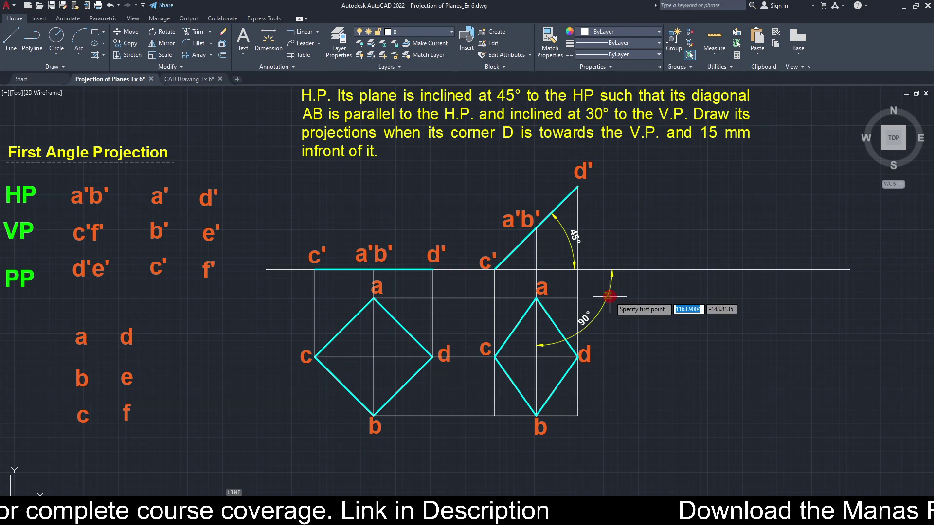
key(Escape)
click(606, 283)
key(Delete)
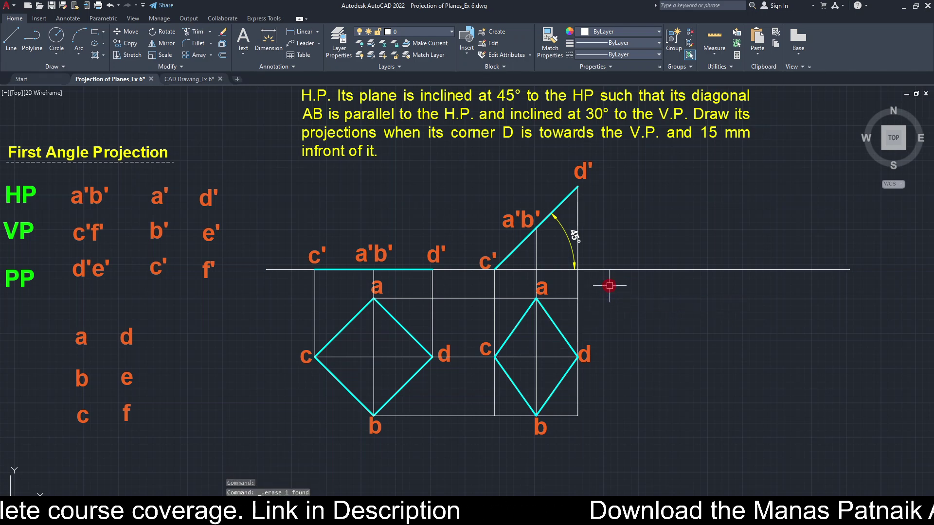
- Draw a 50 mm line at -30° starting on the reference line just beyond the second top view's d projector
text(L)
key(Return)
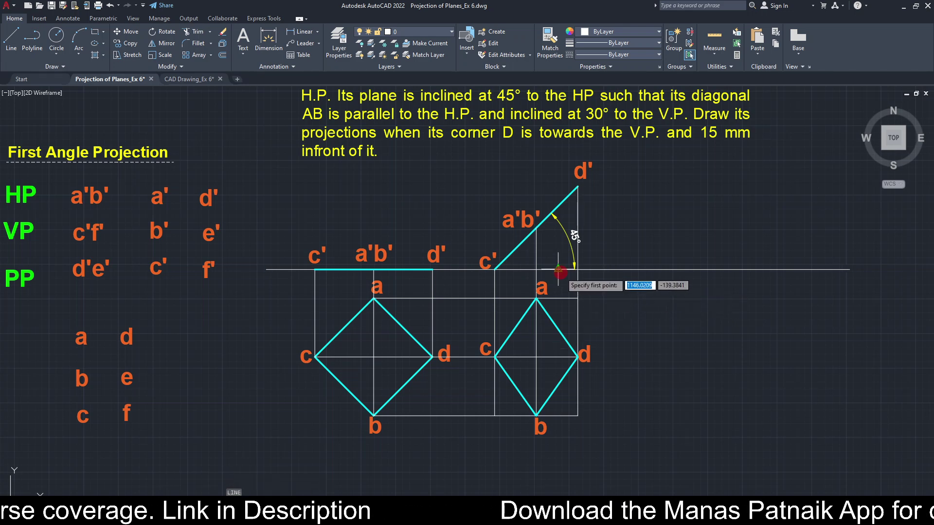
scroll(596, 270, up, 8)
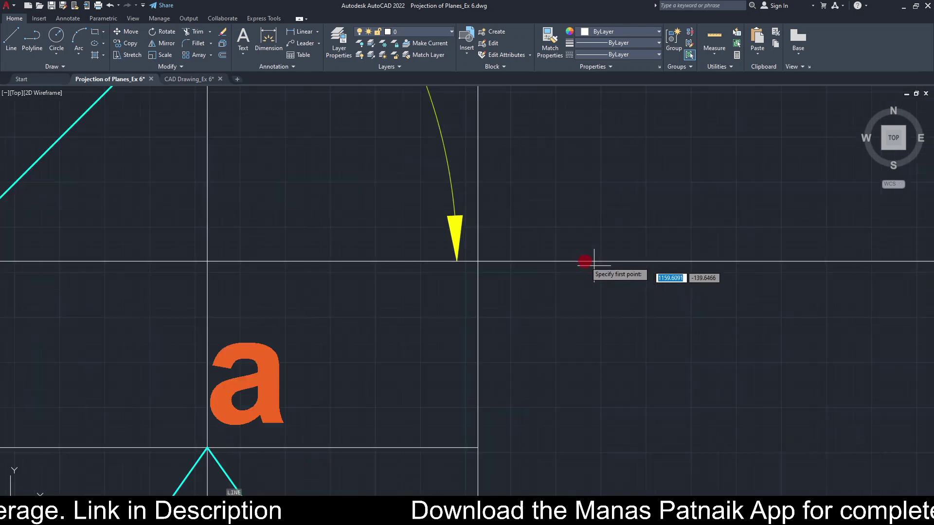
click(507, 262)
scroll(647, 380, down, 3)
middle_drag(647, 380, 484, 272)
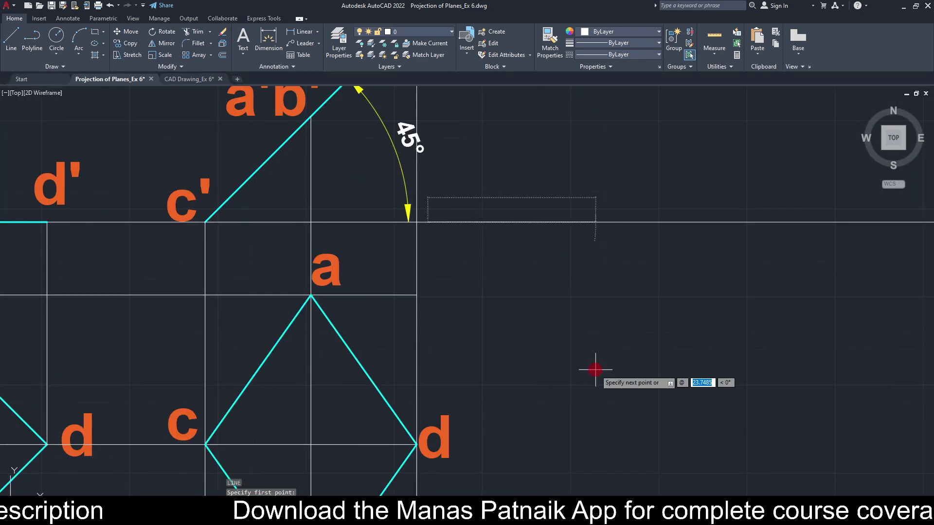
text(50)
key(Tab)
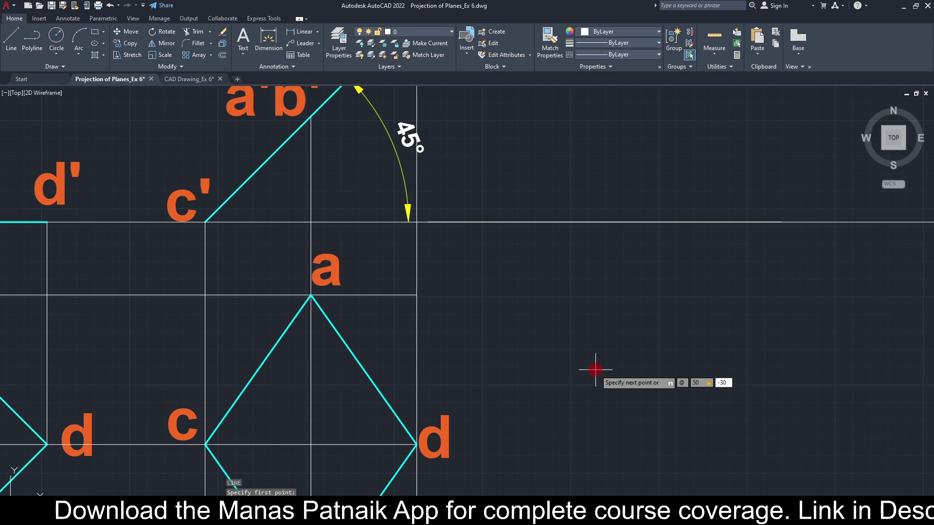
text(-30)
key(Return)
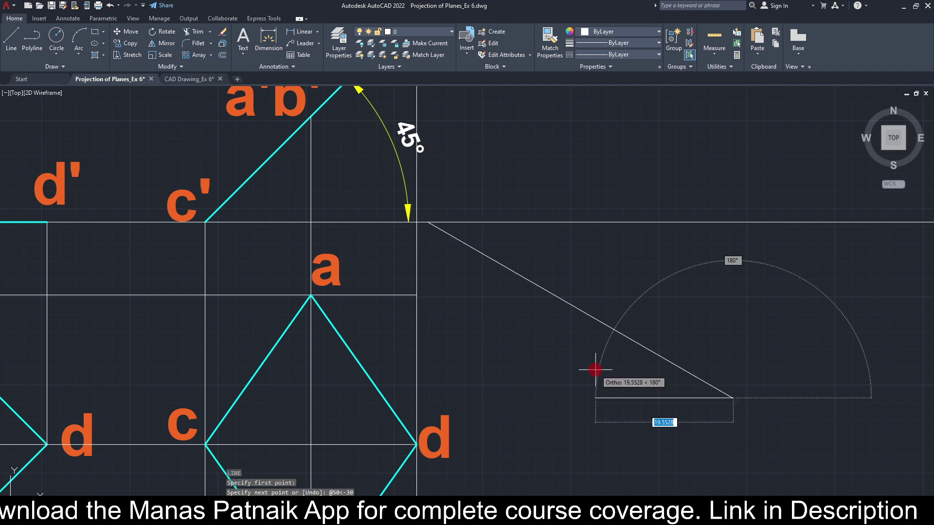
key(Return)
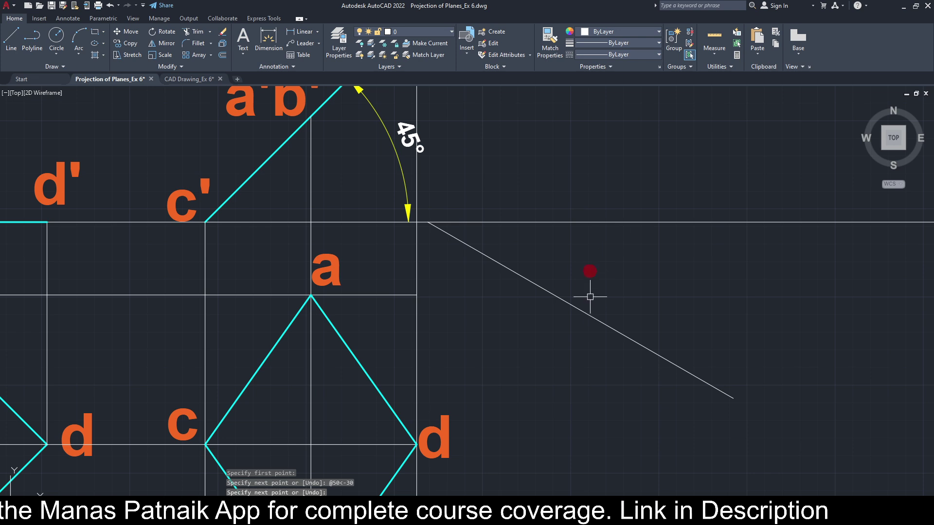
scroll(577, 314, down, 2)
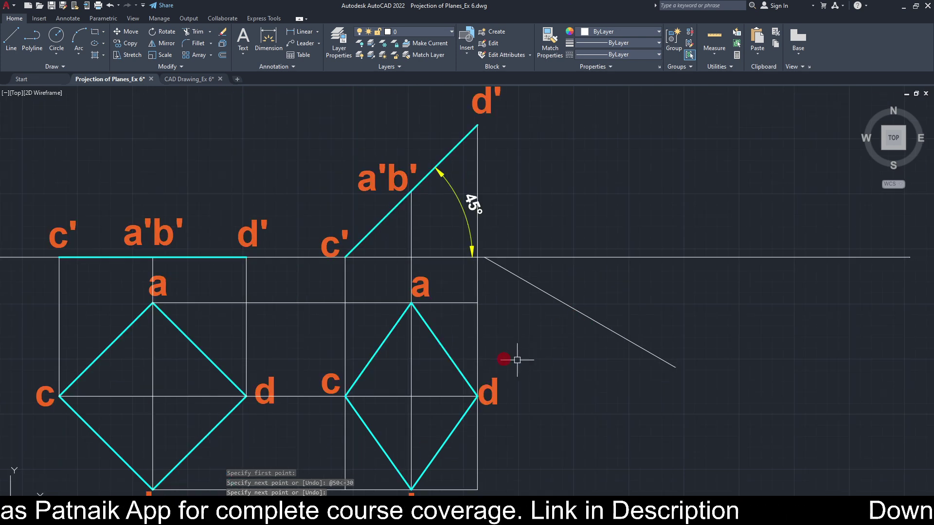
- Copy the second top view's rhombus with its labels a, b, c and d into the empty area beyond the 30° line
middle_drag(460, 367, 414, 283)
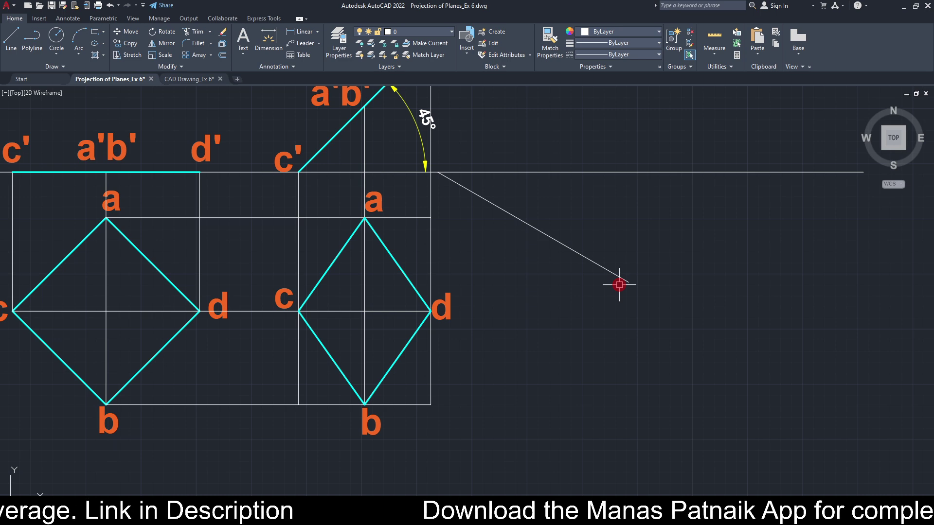
click(259, 199)
click(501, 460)
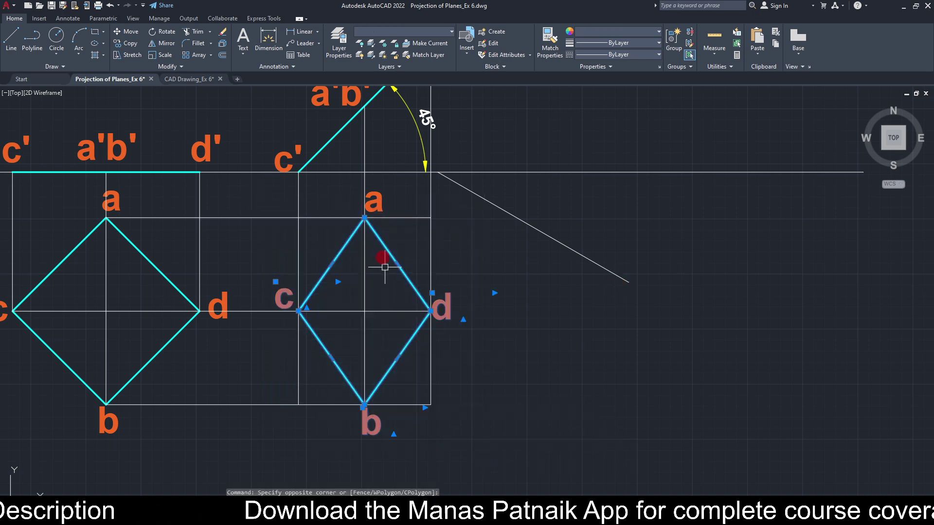
click(372, 202)
key(ctrl+c)
key(ctrl+v)
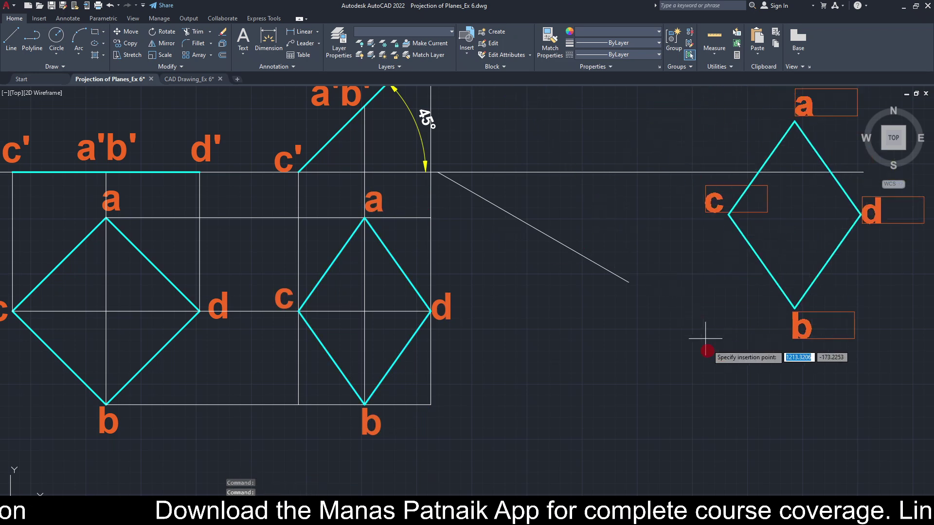
scroll(715, 396, down, 2)
click(762, 448)
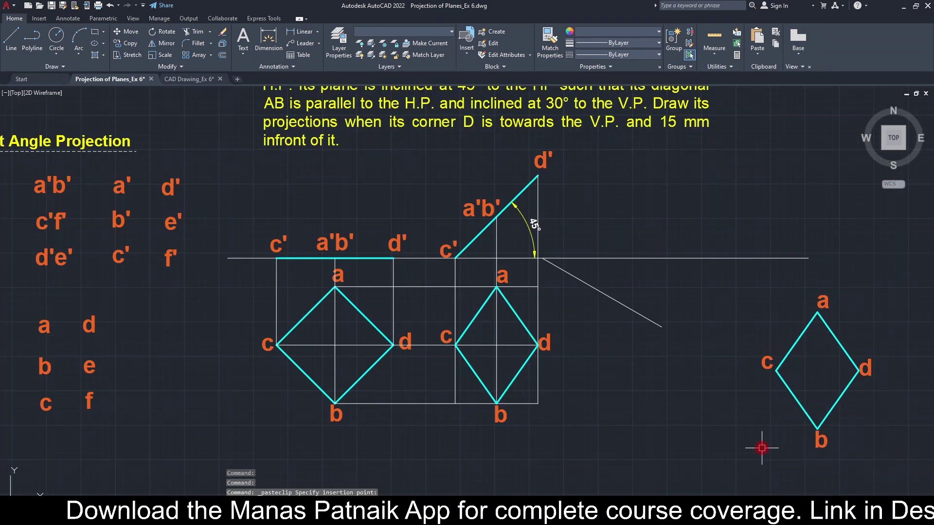
- Draw the diagonals cd and ab inside the copied rhombus
key(l)
key(Return)
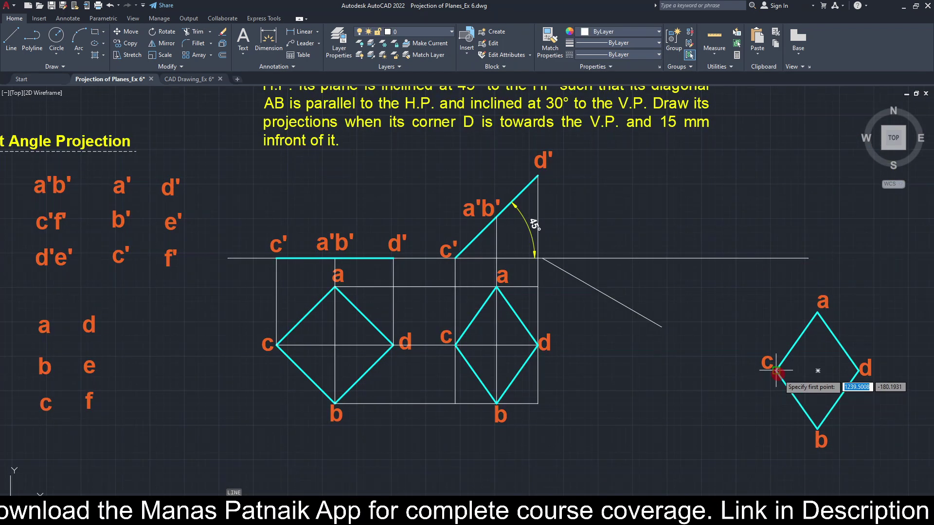
click(776, 370)
click(856, 371)
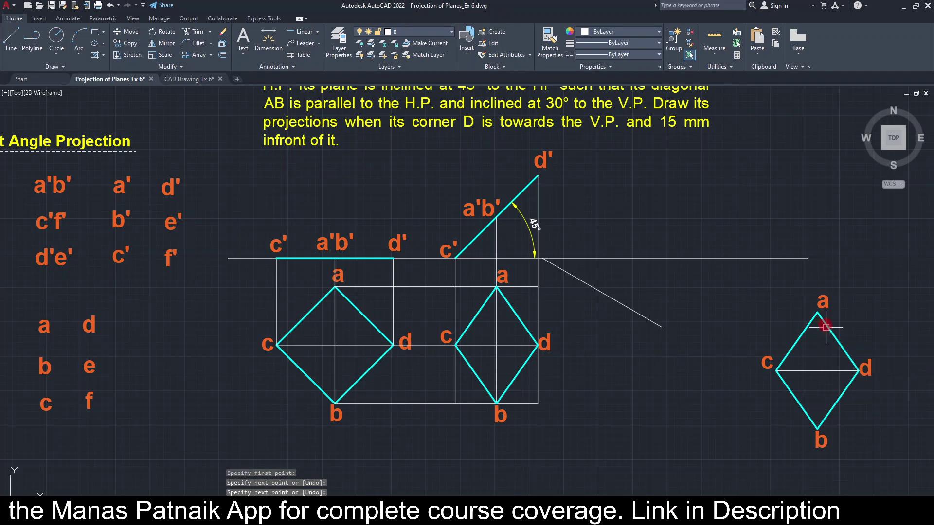
click(819, 314)
click(818, 428)
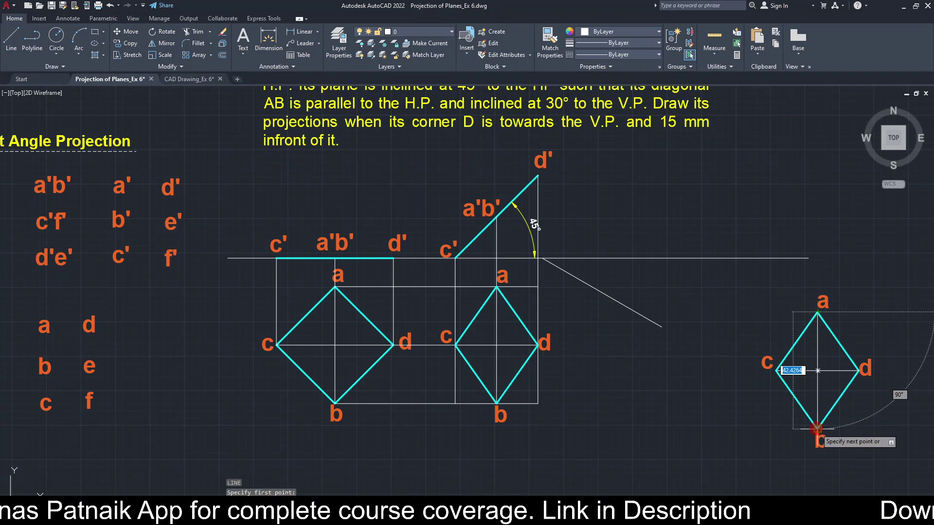
key(Return)
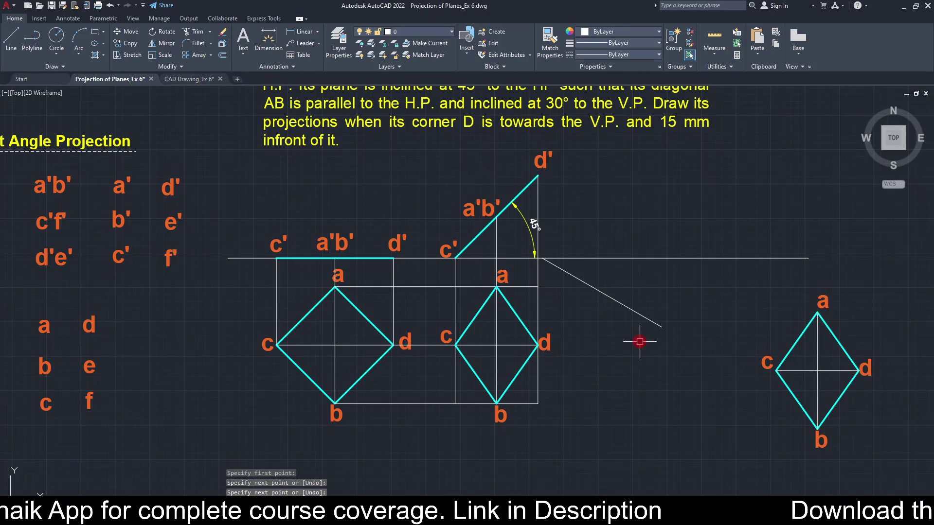
- Draw a rectangle enclosing the original second top view rhombus, corner to corner on its projector intersections
text(rec)
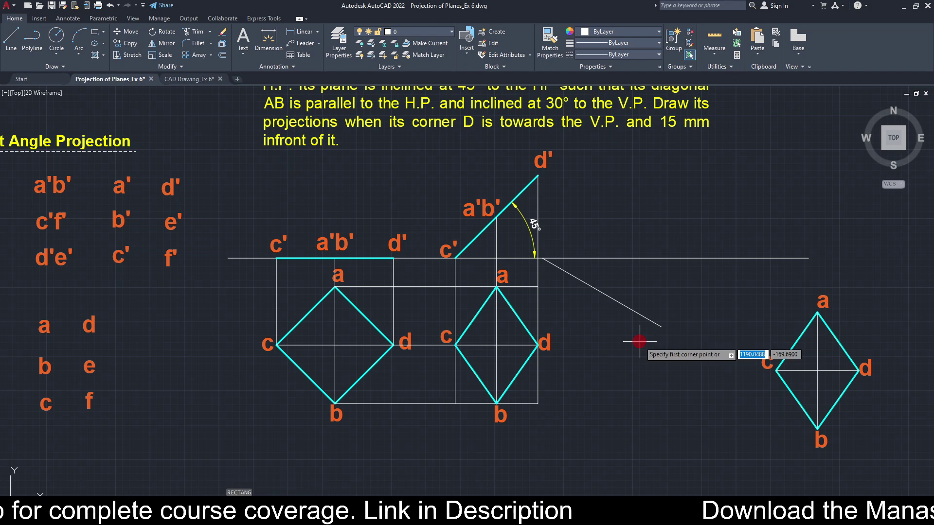
key(Return)
click(455, 286)
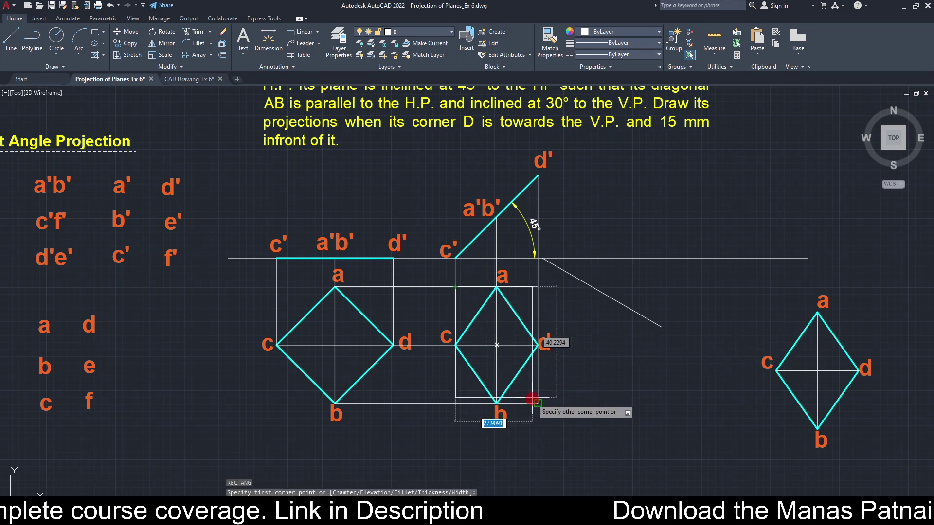
click(537, 405)
key(Escape)
key(Escape)
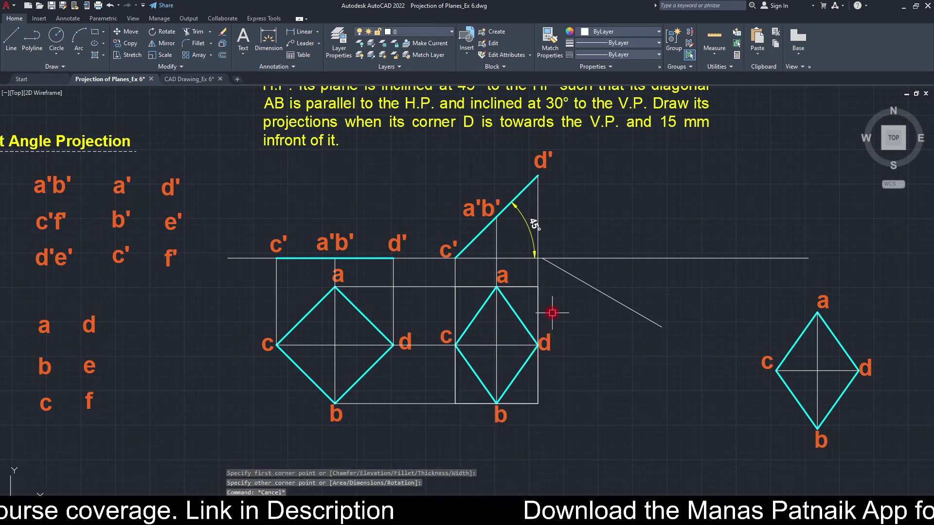
- Change the colour of the enclosing rectangle to Red
click(538, 288)
click(619, 32)
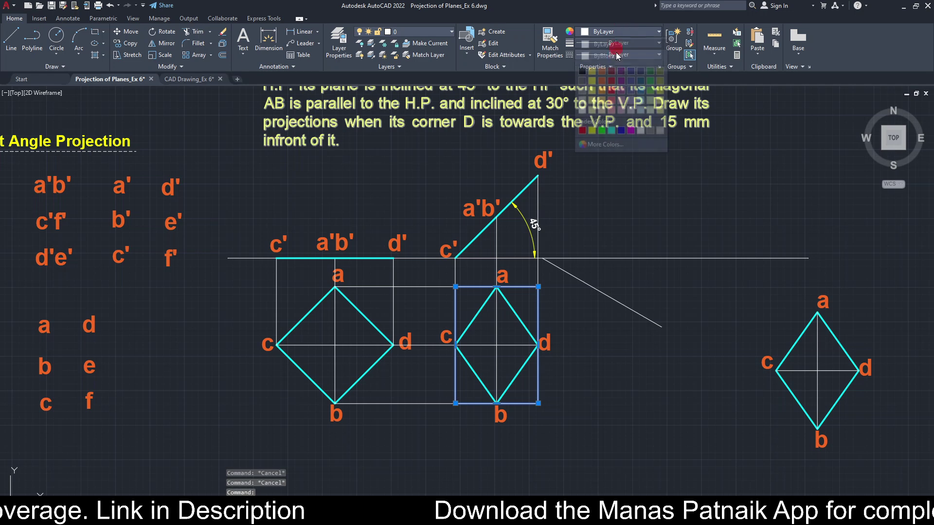
click(583, 130)
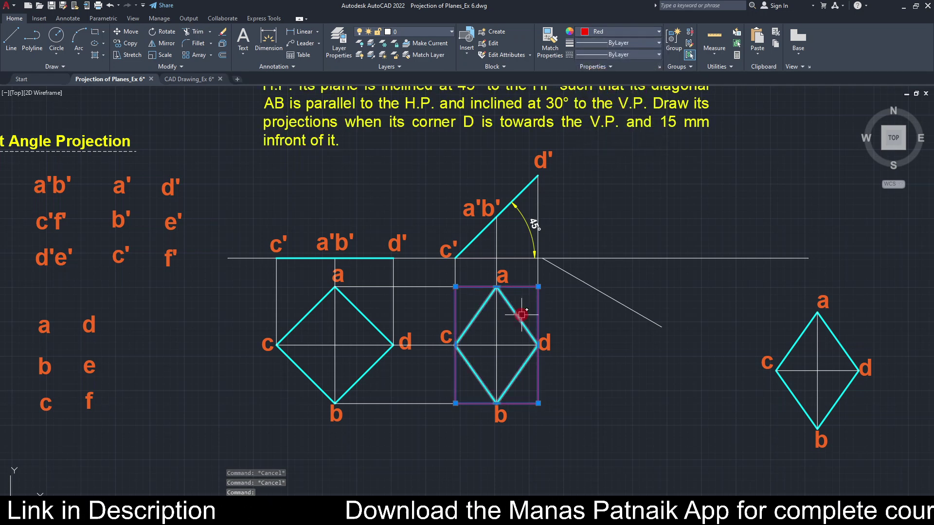
key(Escape)
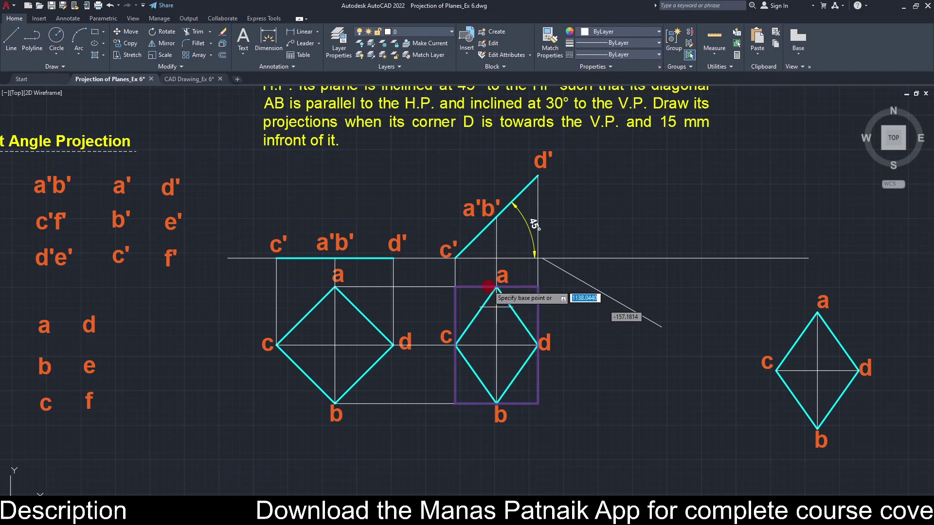
- Move the red rectangle from the rhombus centre so its centre sits on the lower end of the 30° line
click(503, 336)
key(m)
key(Return)
click(497, 344)
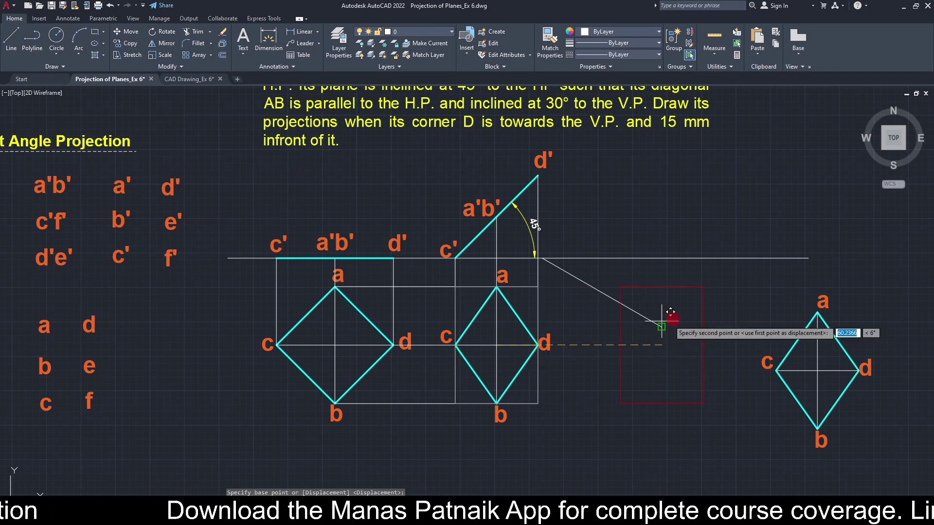
click(663, 327)
key(Return)
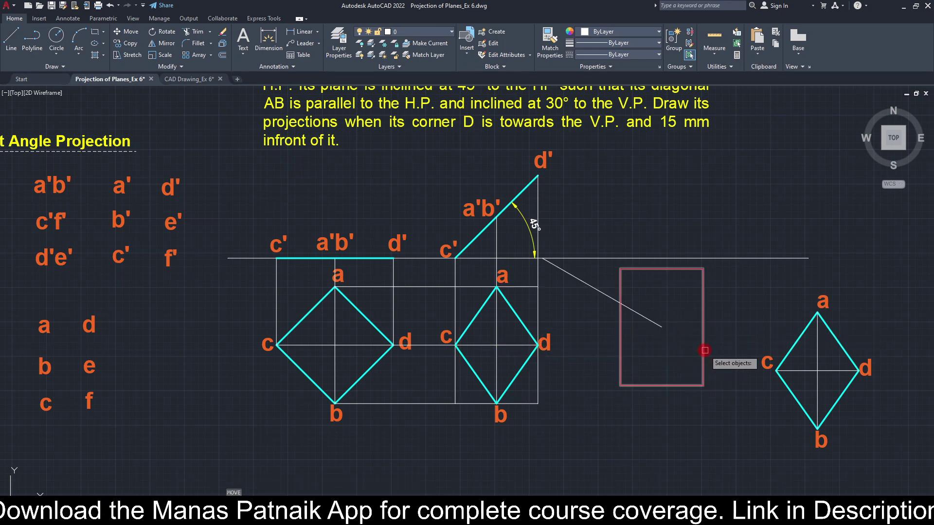
key(Escape)
text(r)
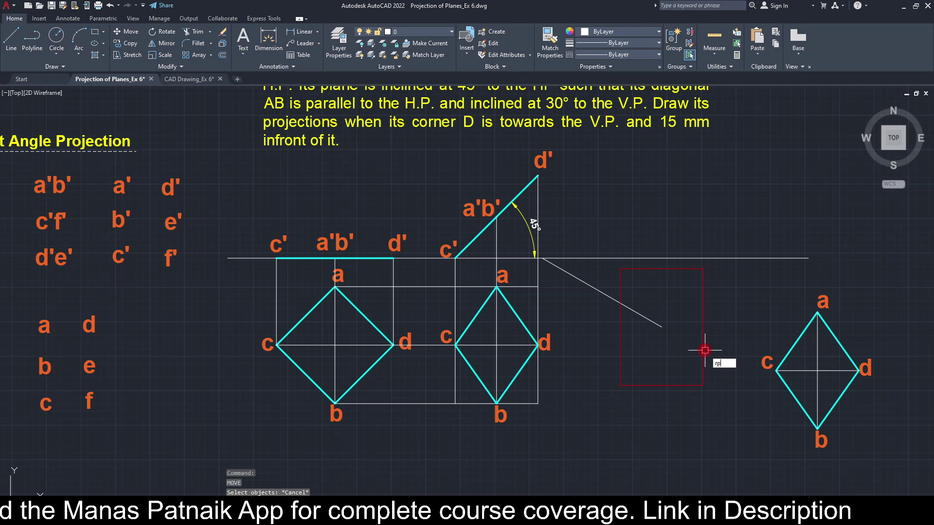
text(o)
key(Escape)
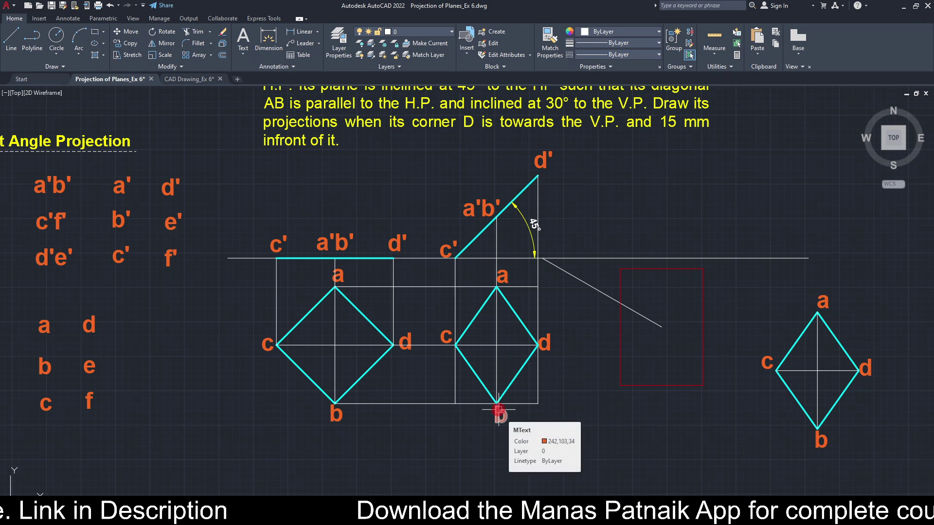
- Rotate the red rectangle 60° about its centre at the end of the 30° line
click(643, 385)
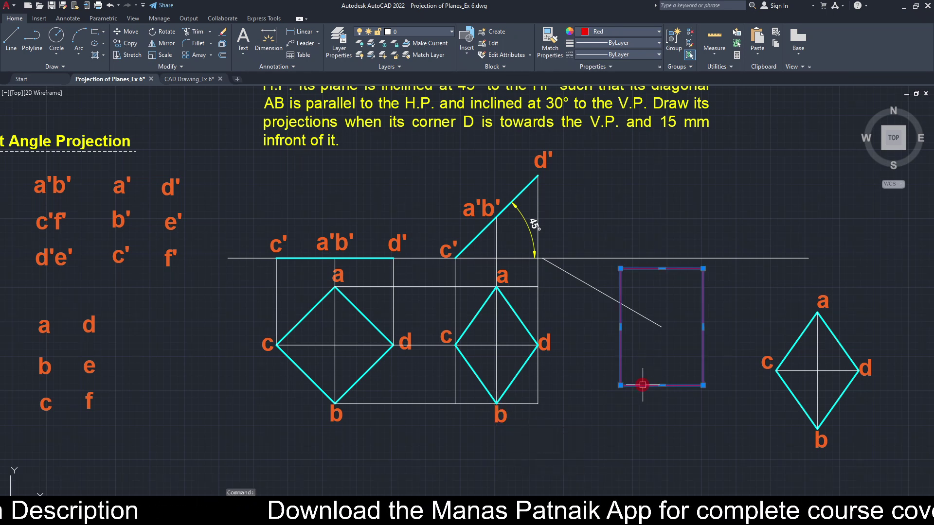
text(ro)
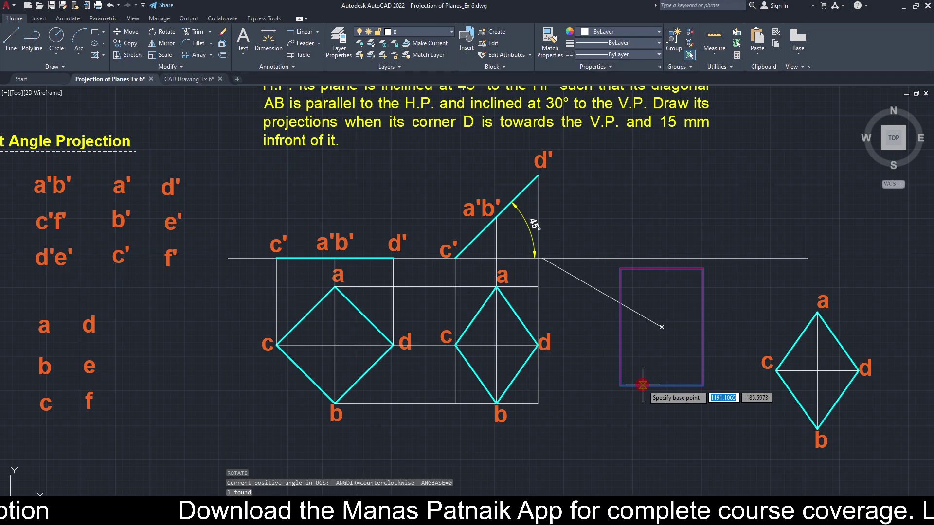
key(Return)
click(662, 327)
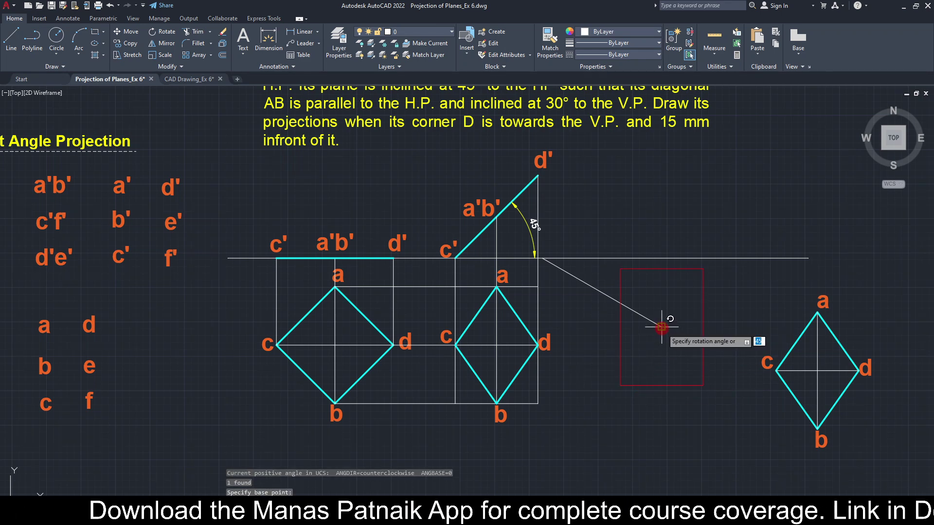
text(60)
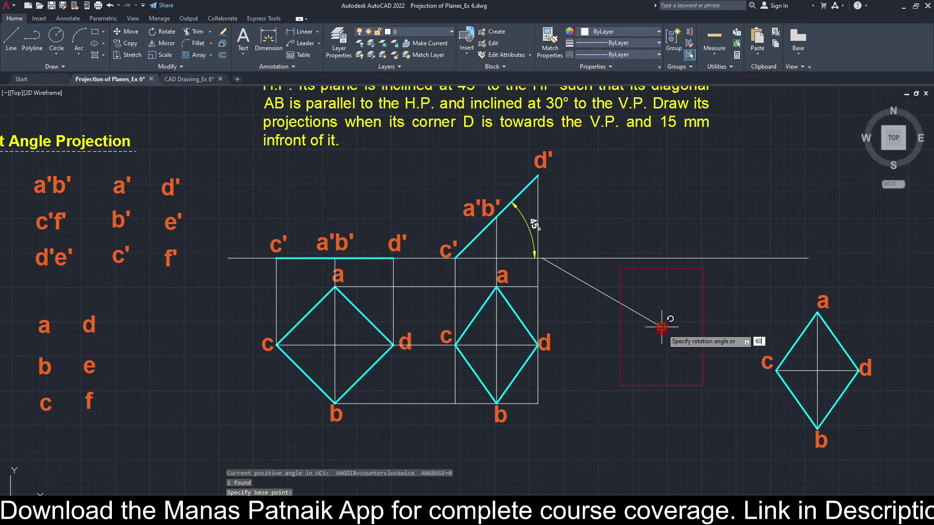
key(Return)
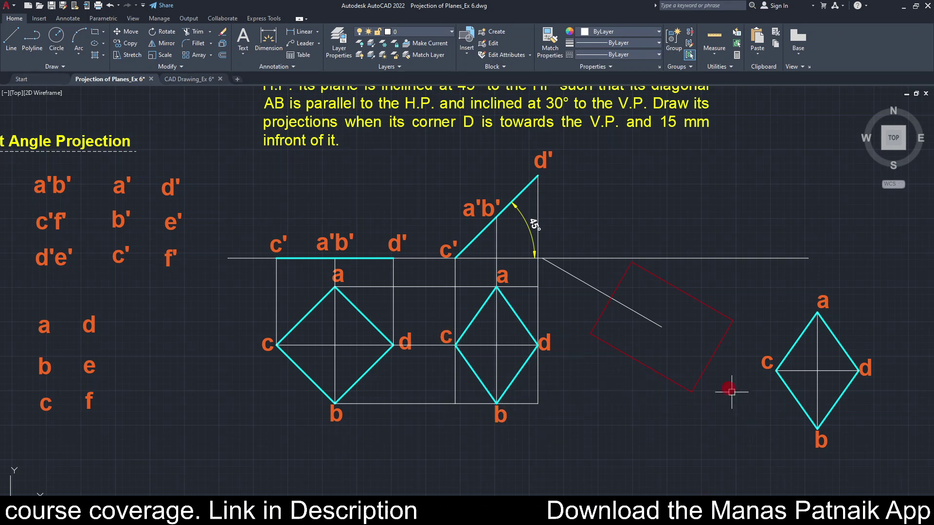
- Rotate the copied rhombus with its diagonals and labels 60° about the intersection of its diagonals
click(758, 283)
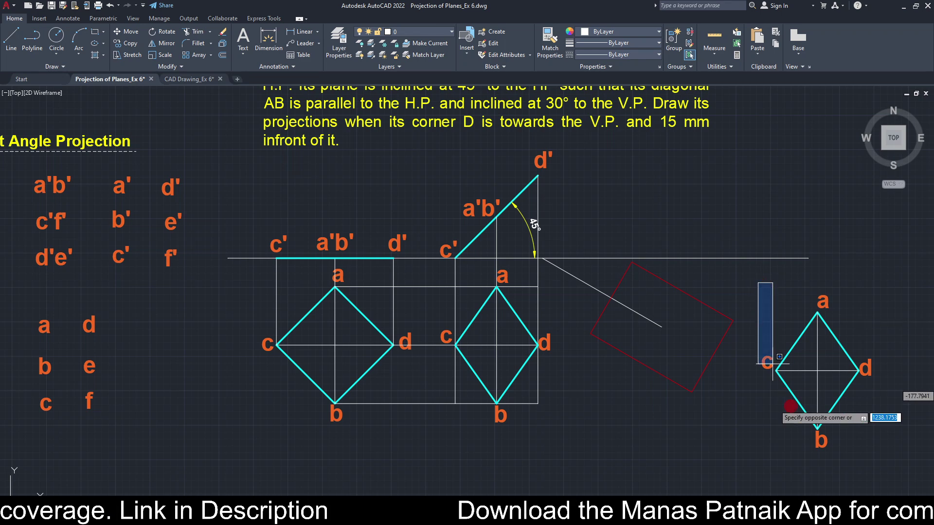
click(898, 457)
click(827, 394)
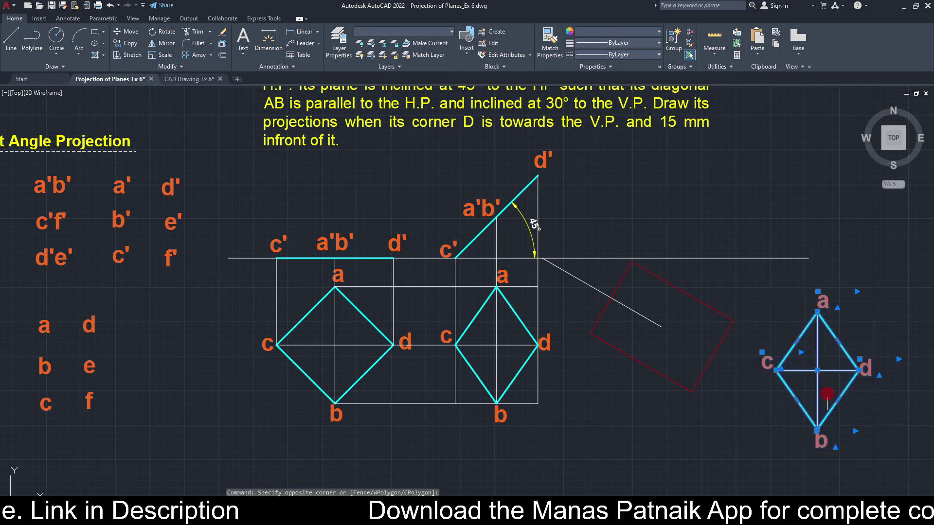
key(Return)
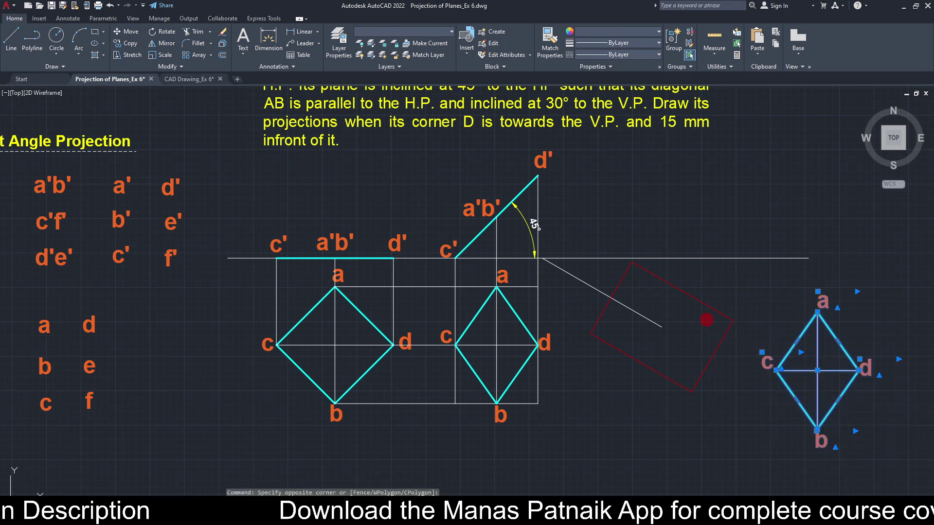
click(817, 371)
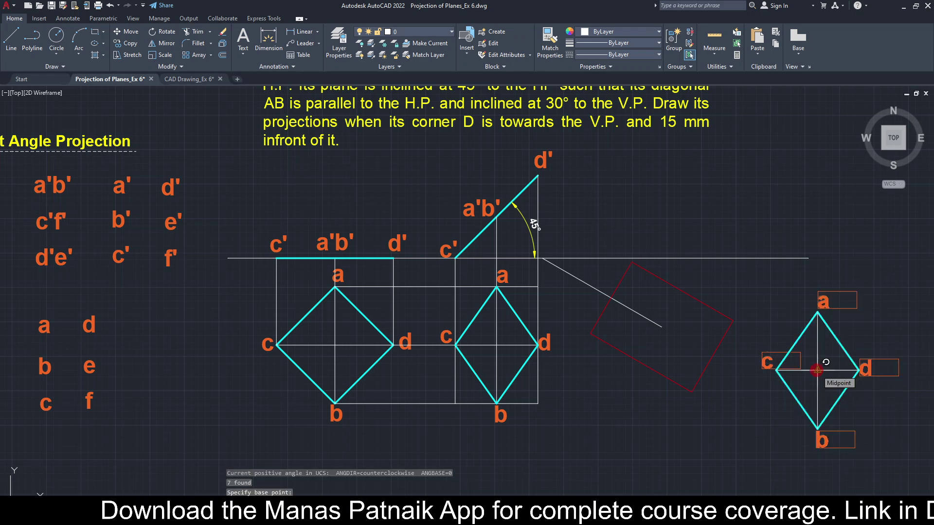
click(817, 371)
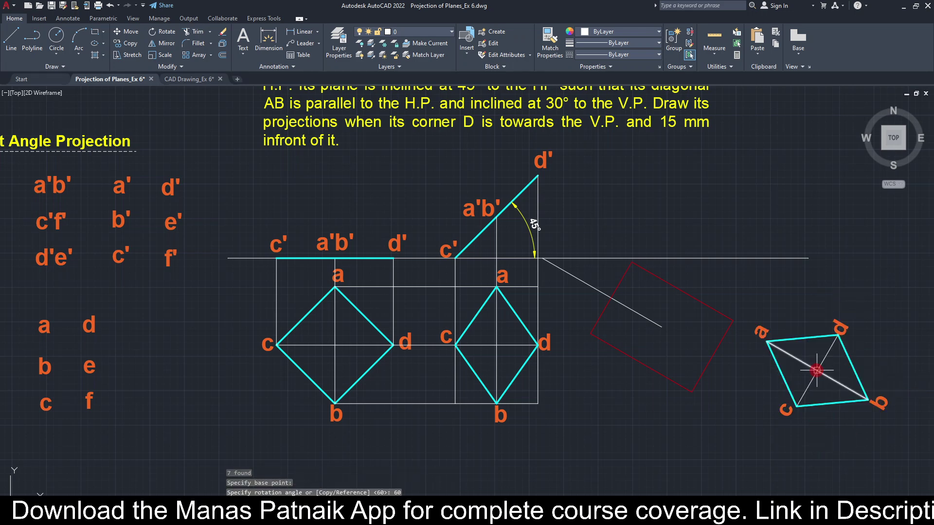
- Finish the 60° rotation and move the rhombus with its diagonals and labels so its corners lie on the red rectangle's sides
text(60)
key(Return)
click(908, 285)
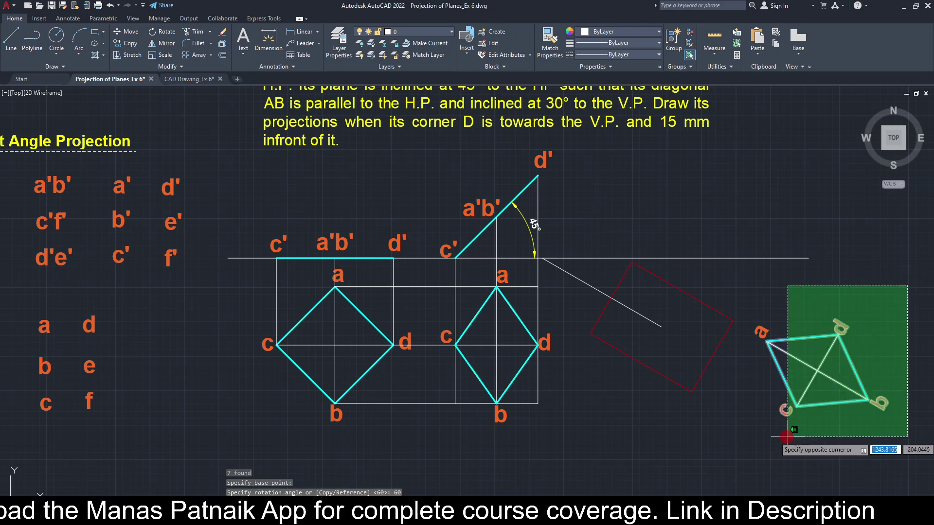
click(747, 450)
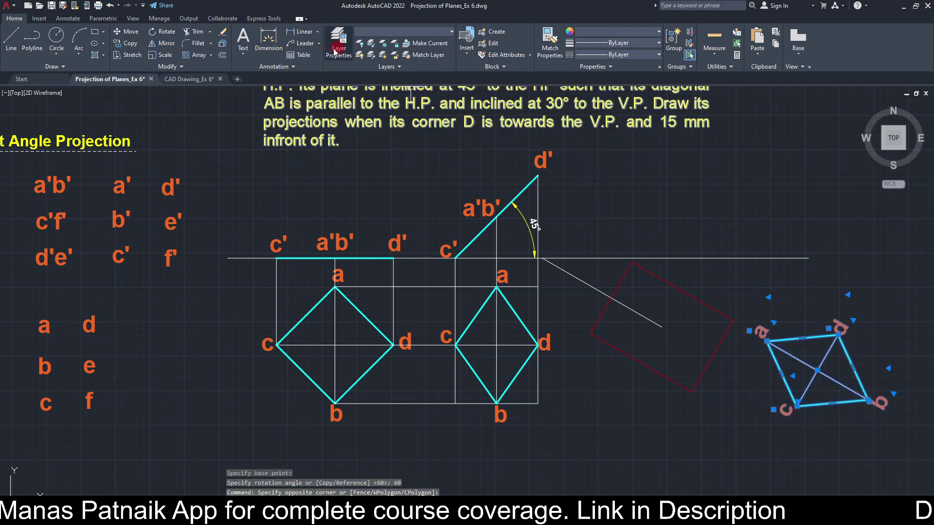
click(112, 44)
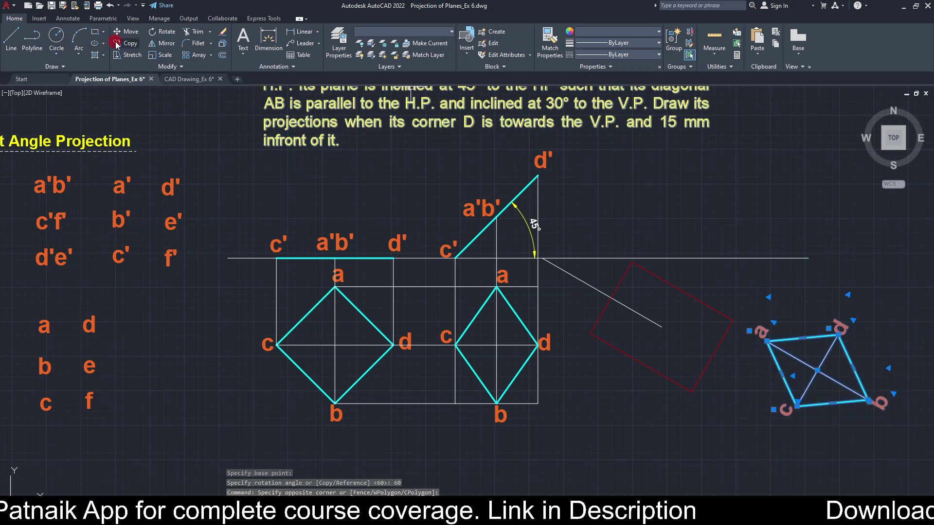
click(767, 342)
key(Escape)
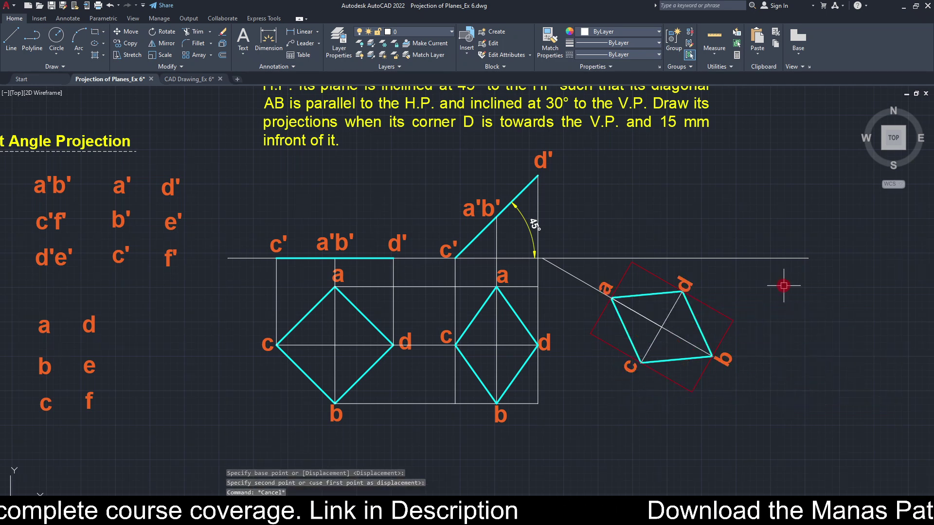
- Add an angular dimension between the reference line and the 30° line, placing its arc beyond corner b
middle_drag(784, 282, 709, 327)
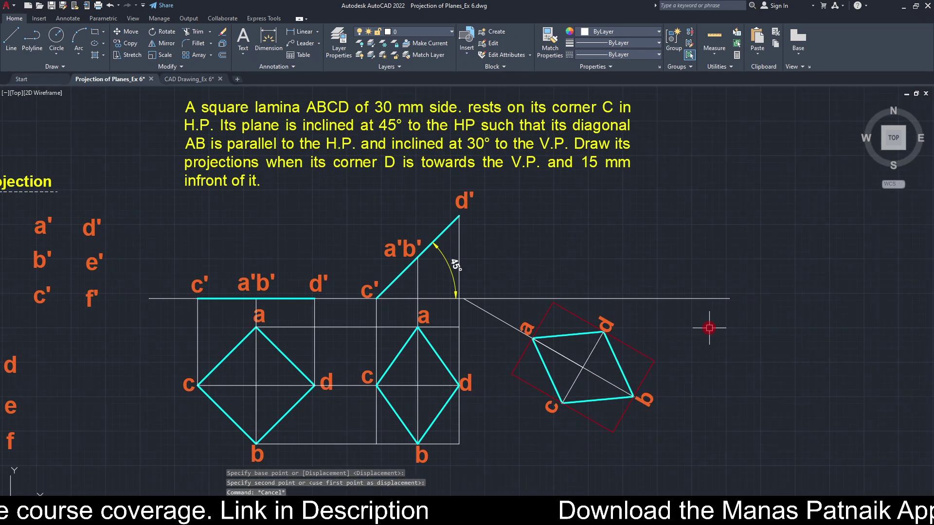
text(dim)
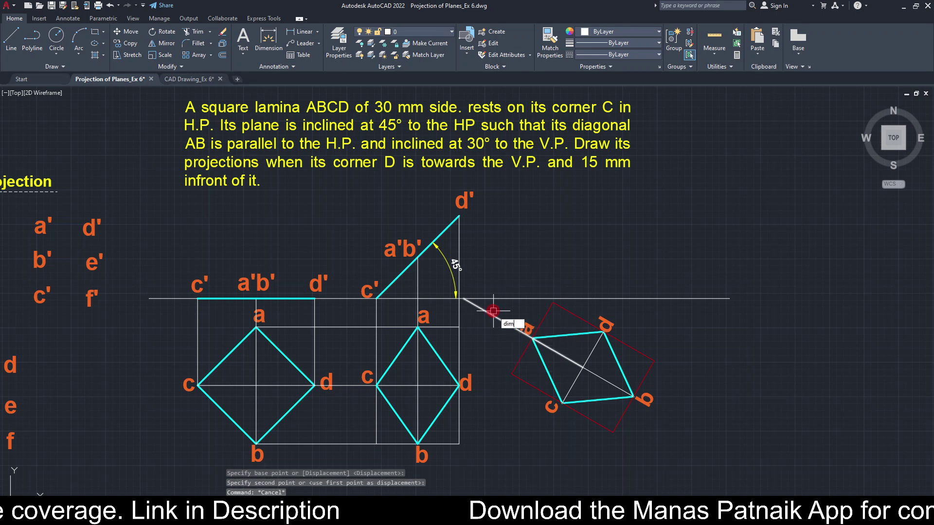
text(an)
key(Return)
click(485, 311)
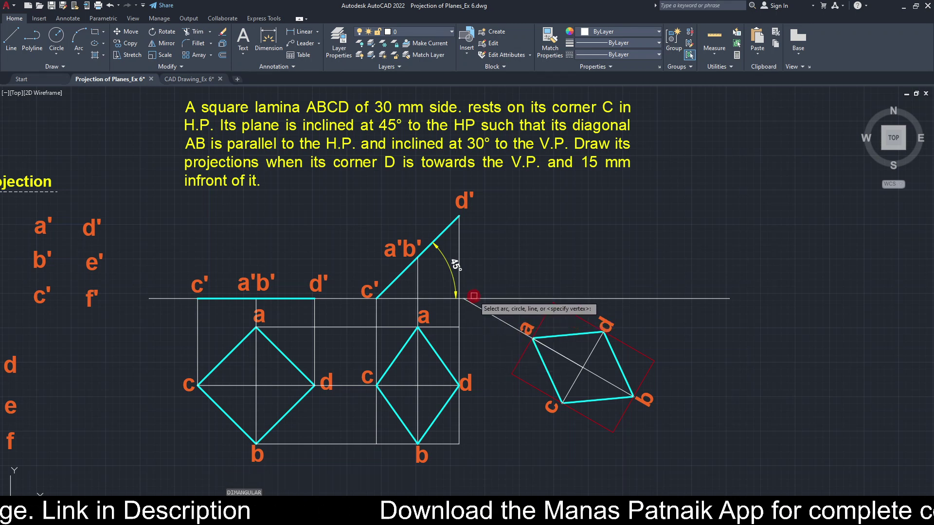
click(480, 298)
scroll(485, 311, up, 4)
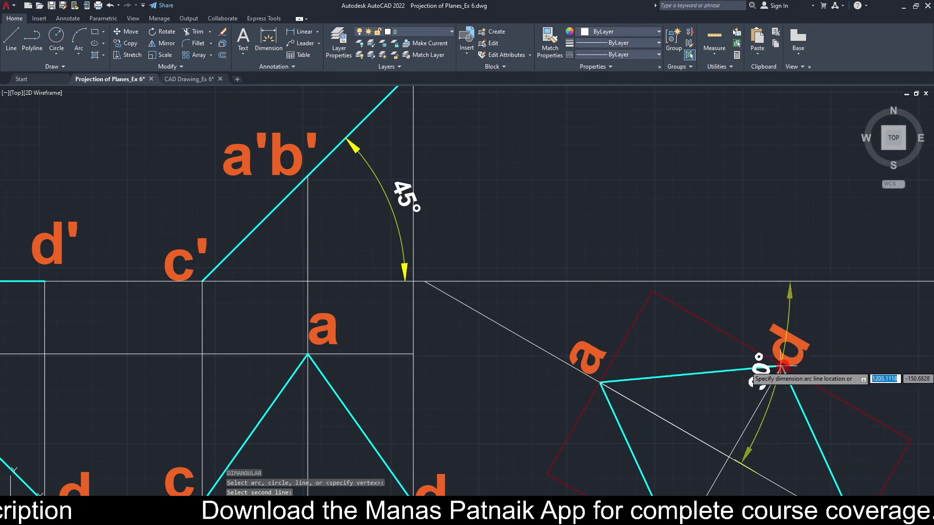
mouse_move(854, 385)
middle_down()
mouse_move(661, 286)
mouse_move(625, 288)
middle_up()
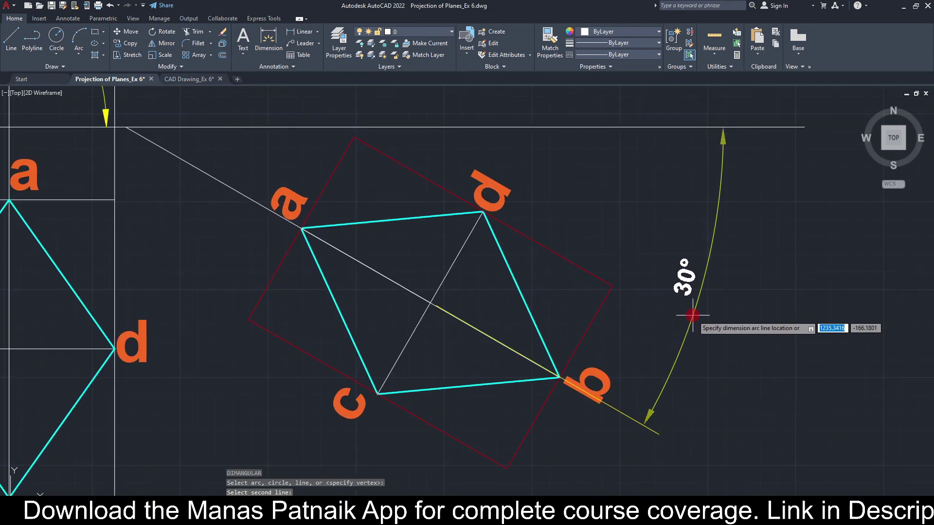
click(693, 316)
- Draw vertical projectors from corners c and a of the tilted rhombus up past the reference line
scroll(700, 320, down, 2)
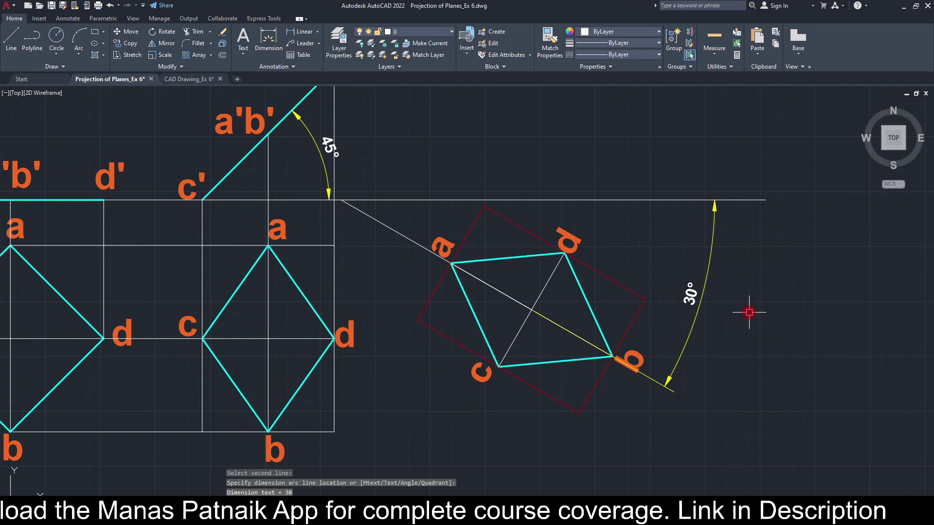
text(l)
key(Return)
scroll(637, 326, down, 2)
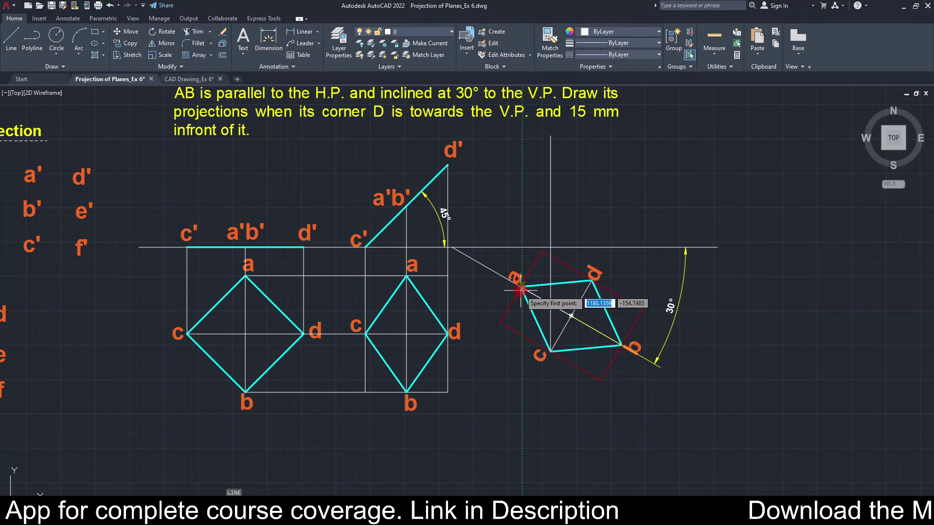
scroll(519, 290, up, 5)
scroll(507, 328, down, 1)
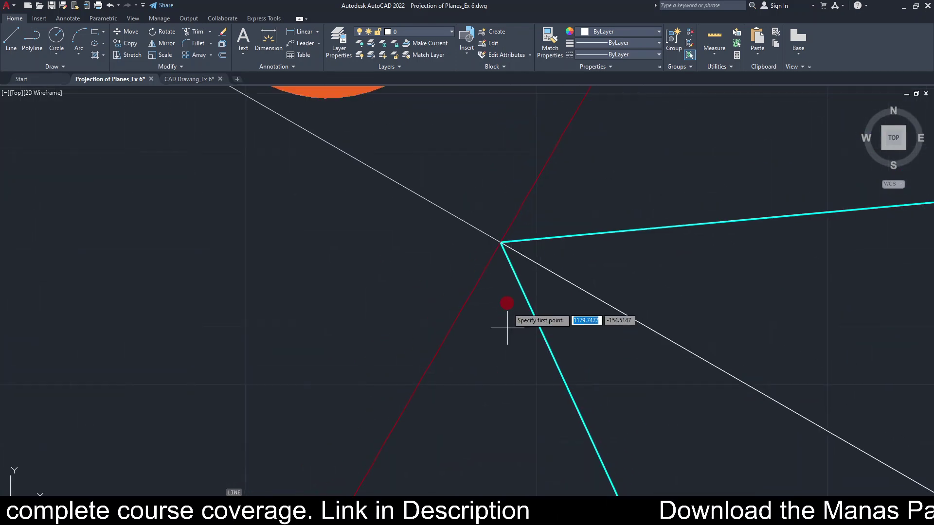
scroll(501, 242, down, 5)
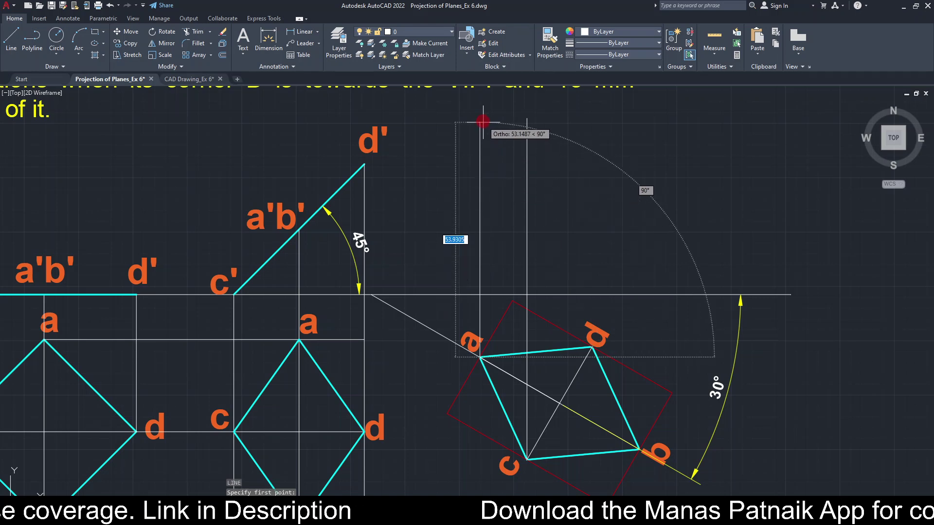
- Draw a vertical projector from corner d of the tilted rhombus up past the reference line
scroll(594, 347, up, 5)
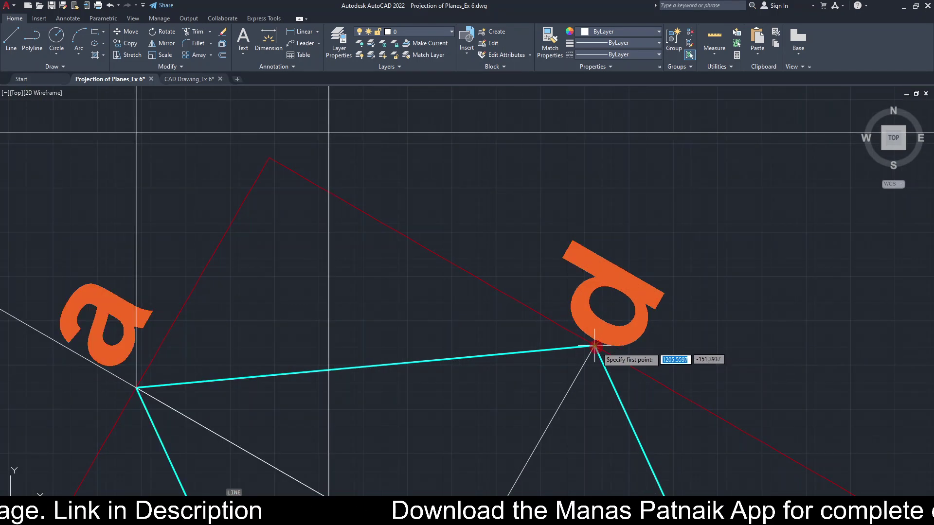
scroll(625, 229, down, 4)
middle_drag(625, 291, 594, 385)
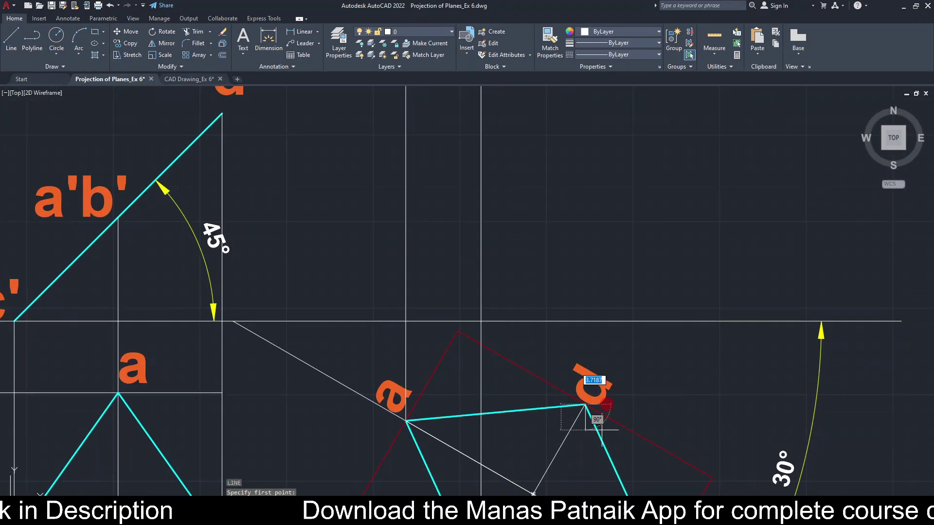
middle_drag(615, 166, 568, 382)
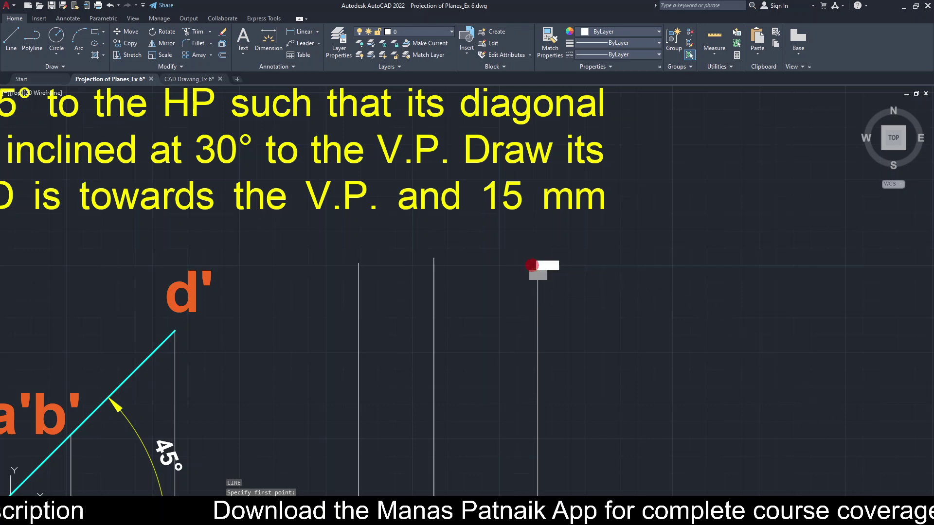
middle_drag(642, 367, 613, 202)
scroll(626, 338, down, 3)
middle_drag(626, 338, 615, 264)
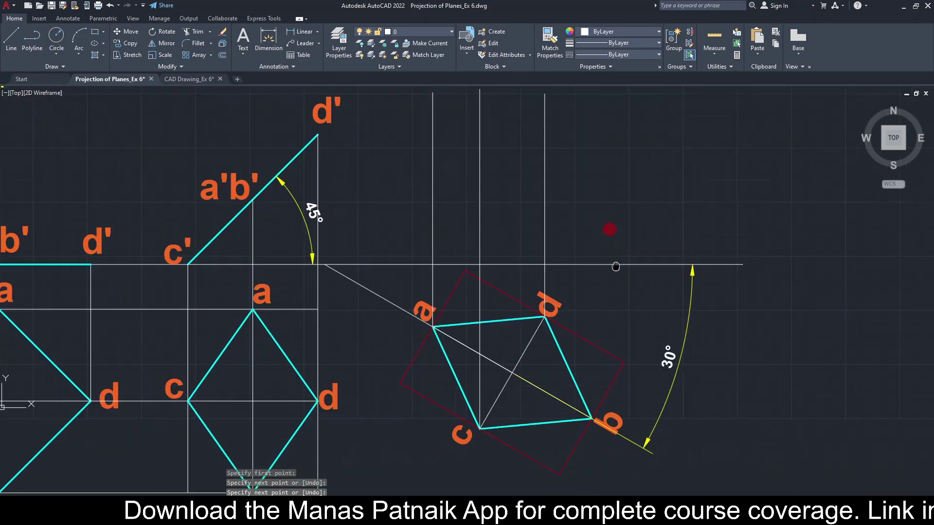
- Draw a vertical projector about 74 mm long from corner b of the tilted rhombus up past the reference line
scroll(601, 268, up, 1)
scroll(584, 348, up, 6)
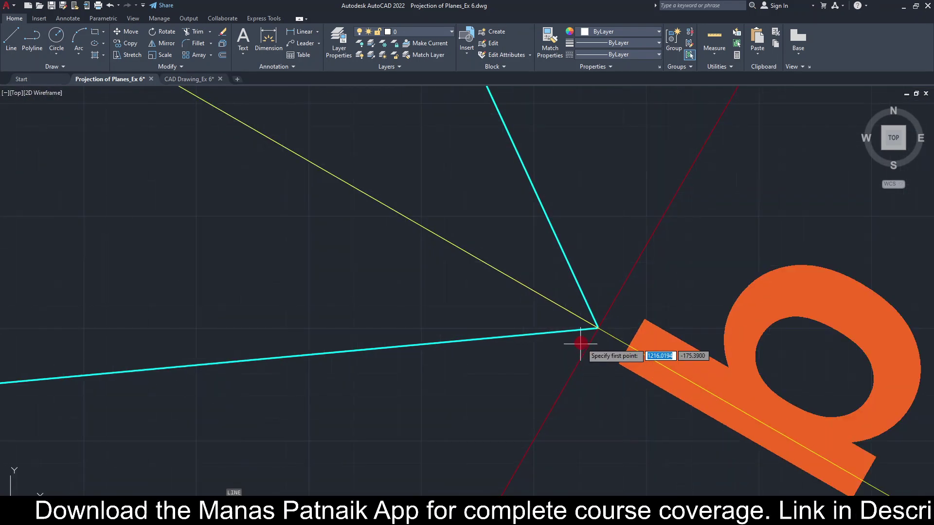
click(598, 327)
scroll(605, 271, down, 5)
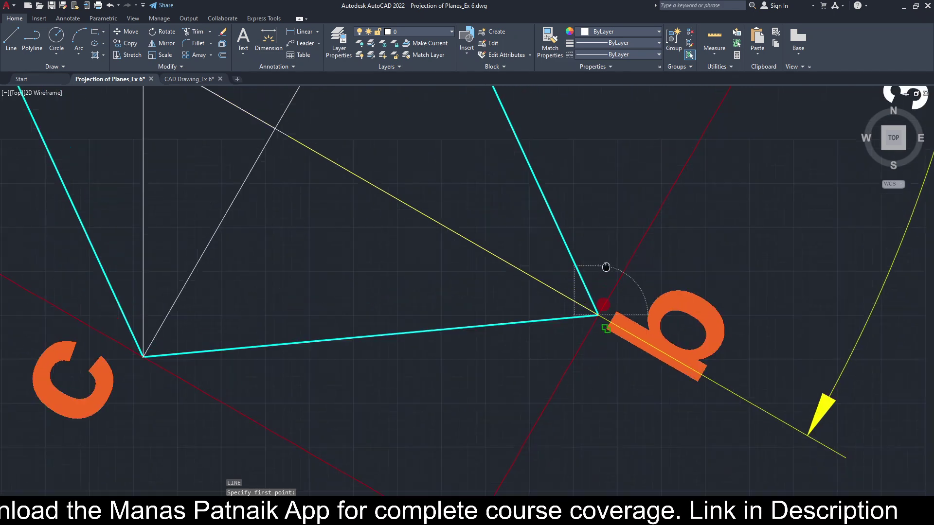
scroll(588, 378, up, 4)
scroll(588, 378, down, 5)
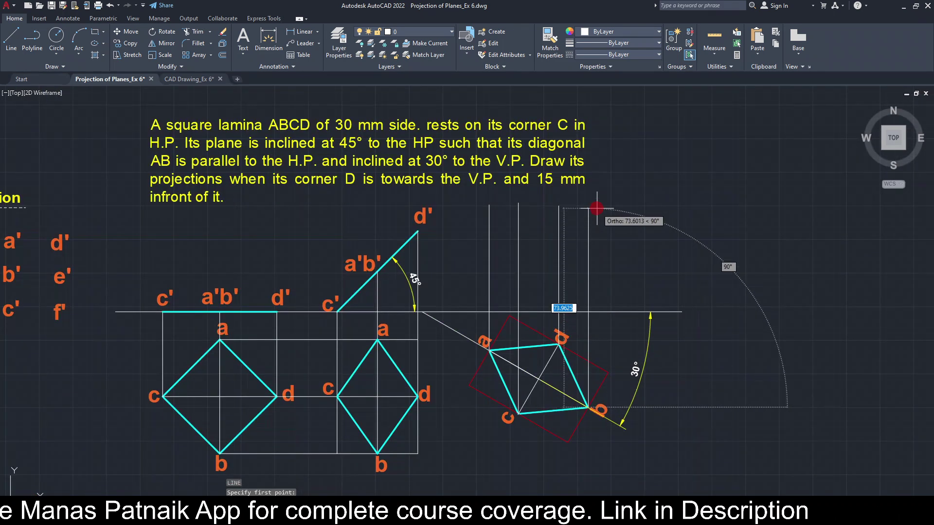
key(Return)
- Draw horizontal projectors from d' (about 76 mm long) and from a'b' on the 45° line across all four vertical projectors
key(Return)
click(417, 232)
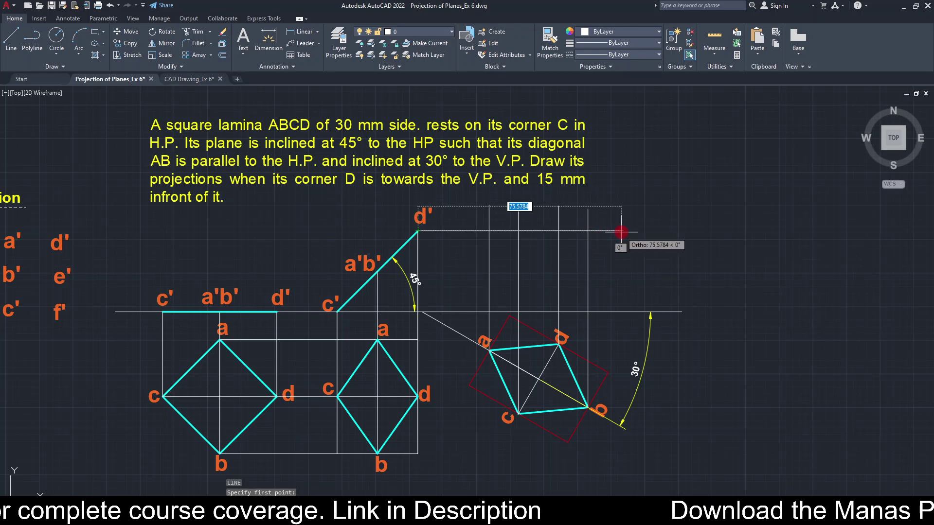
click(621, 233)
scroll(384, 274, up, 8)
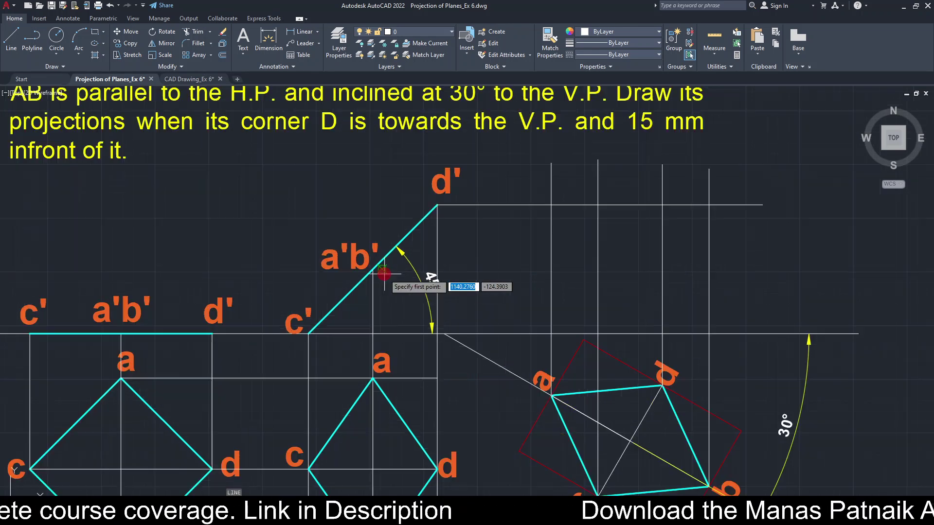
click(306, 238)
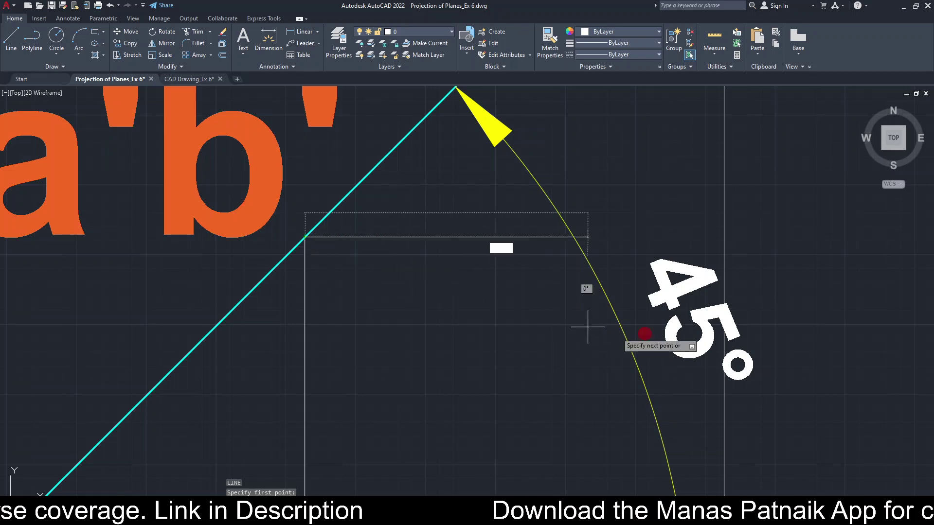
scroll(583, 321, down, 8)
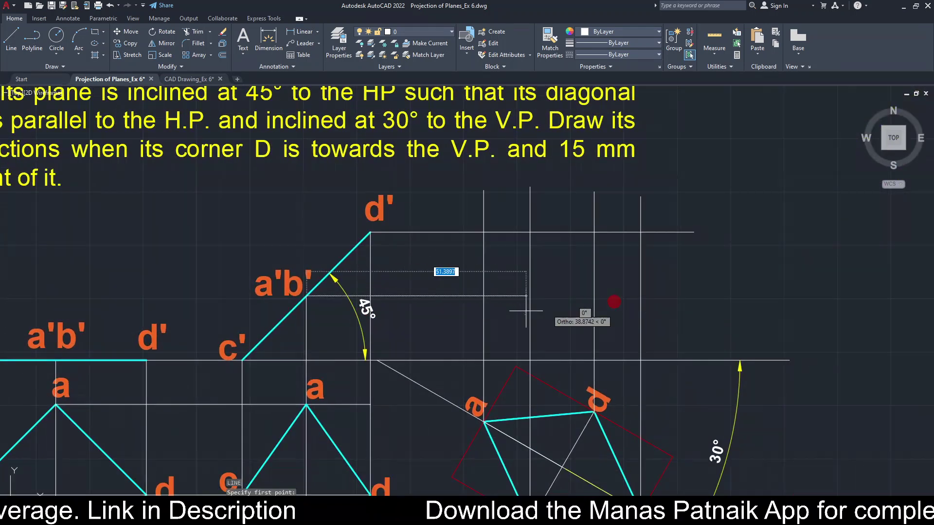
click(682, 293)
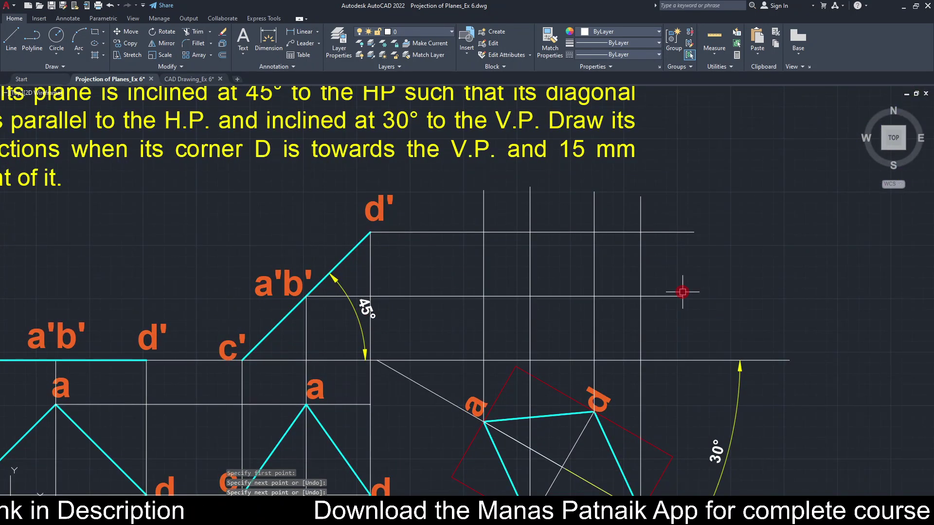
scroll(681, 288, down, 2)
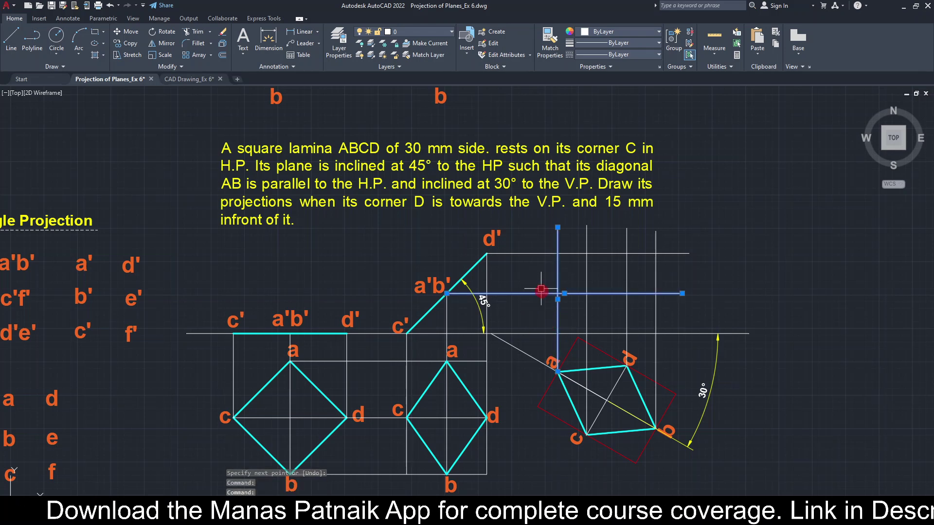
scroll(543, 286, up, 4)
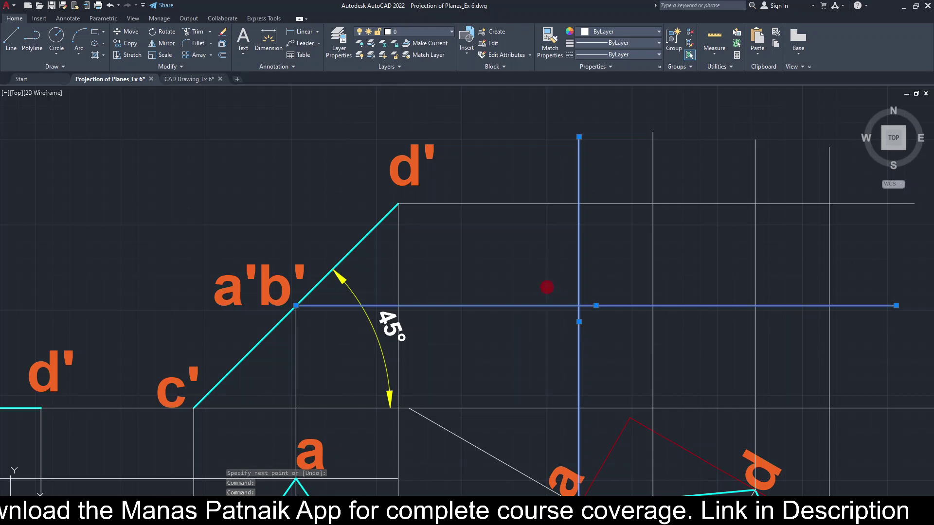
key(Escape)
scroll(547, 287, down, 4)
- Copy the labels a', b', c' and d' from the label layout above the problem text and paste them at the matching projector intersections
middle_drag(535, 146, 525, 253)
scroll(523, 162, up, 3)
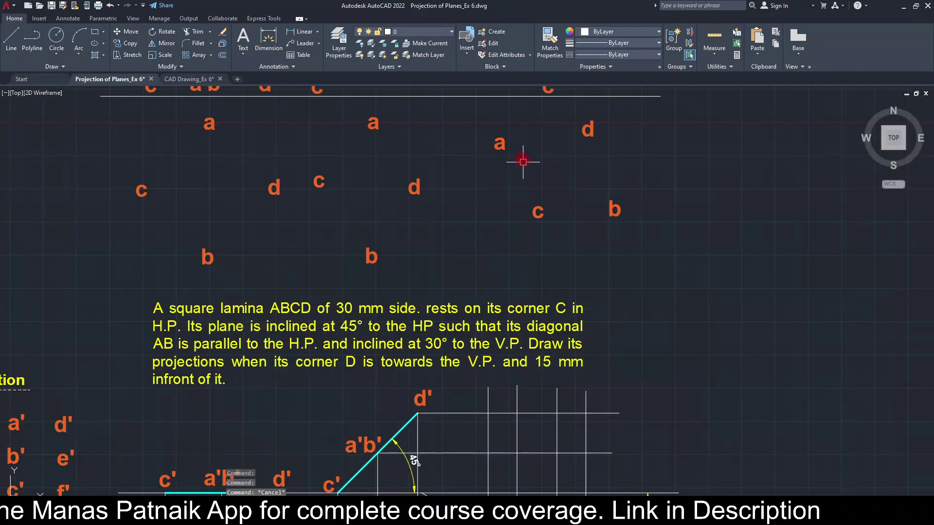
scroll(523, 161, down, 2)
middle_drag(515, 177, 484, 355)
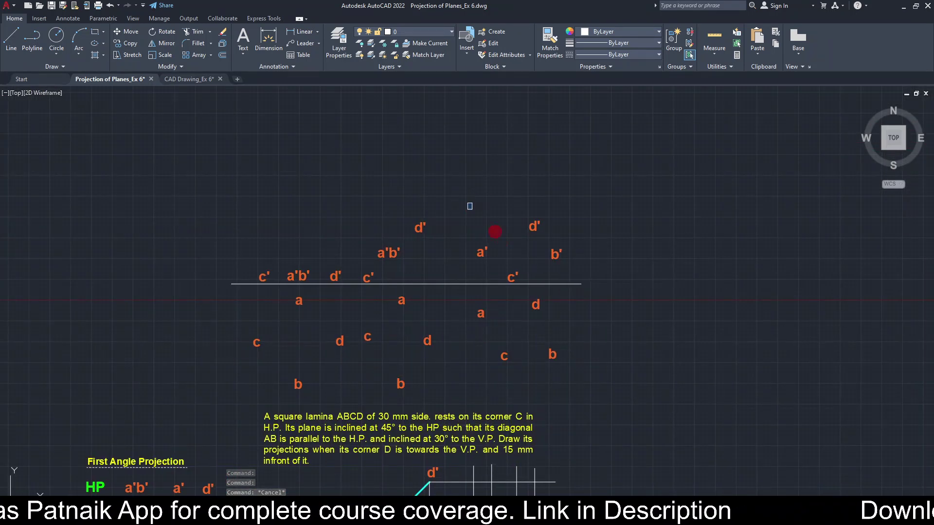
click(469, 207)
click(572, 290)
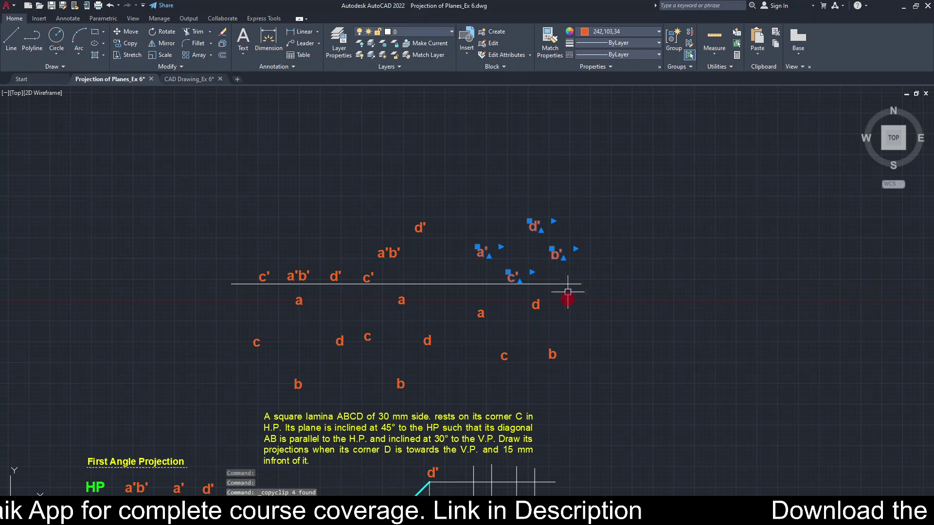
key(ctrl+v)
scroll(594, 392, up, 5)
mouse_move(595, 372)
middle_down()
mouse_move(567, 324)
mouse_move(526, 408)
mouse_move(571, 340)
middle_up()
scroll(567, 324, down, 6)
scroll(484, 371, up, 4)
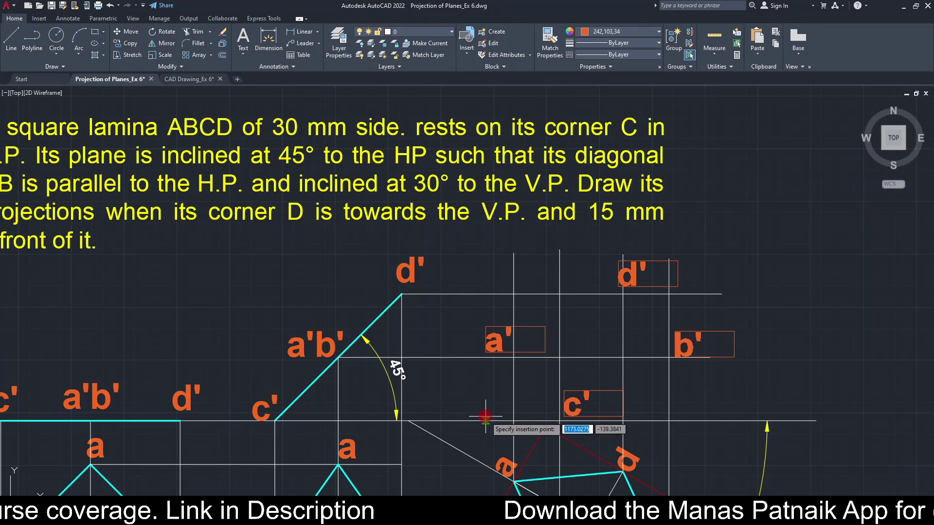
click(485, 417)
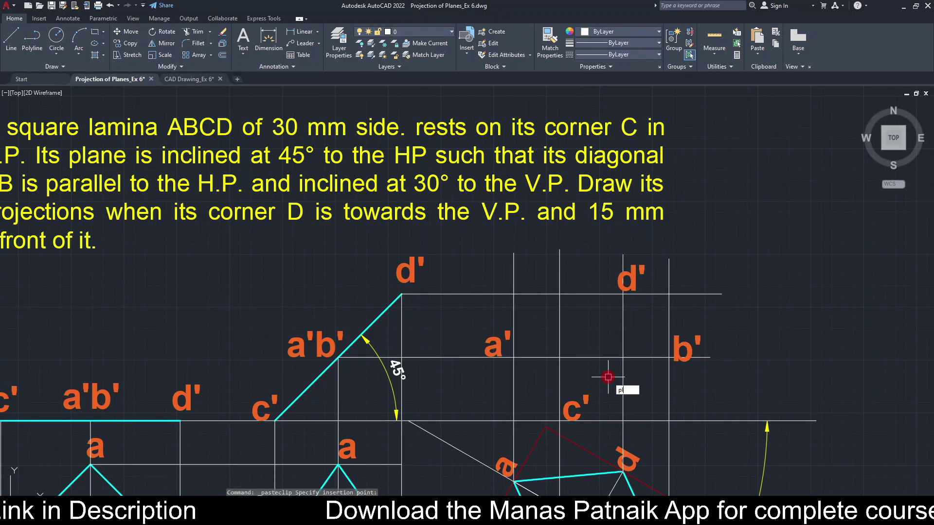
- Draw a closed polyline through the projector intersections d', b', c' and a' for the final front view
text(pl)
key(Return)
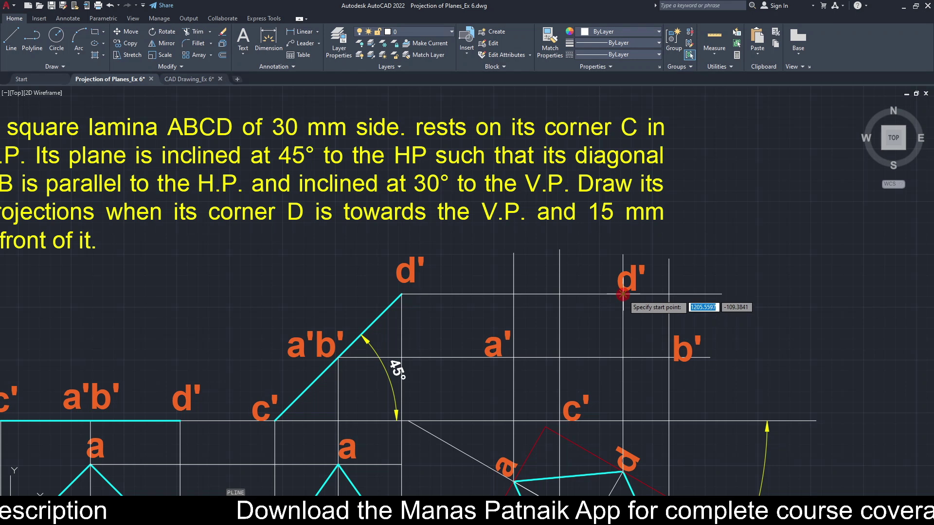
click(669, 358)
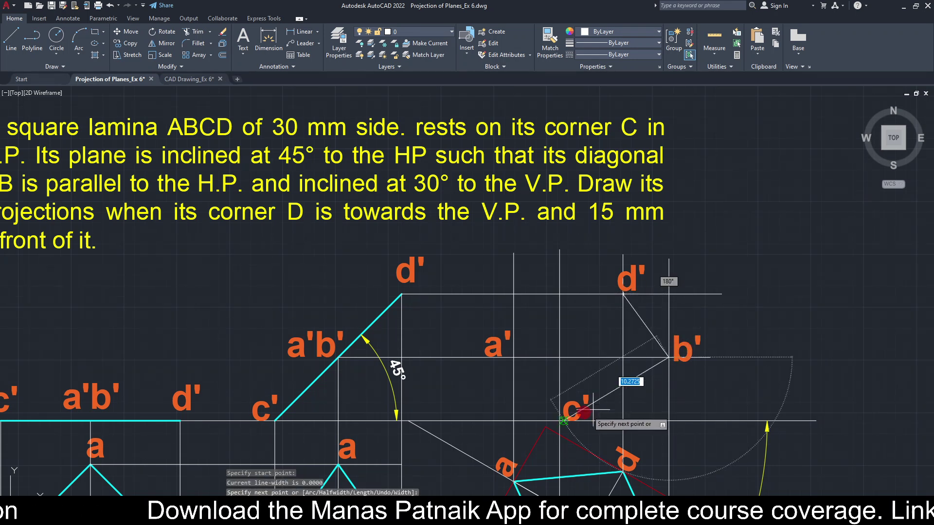
click(559, 421)
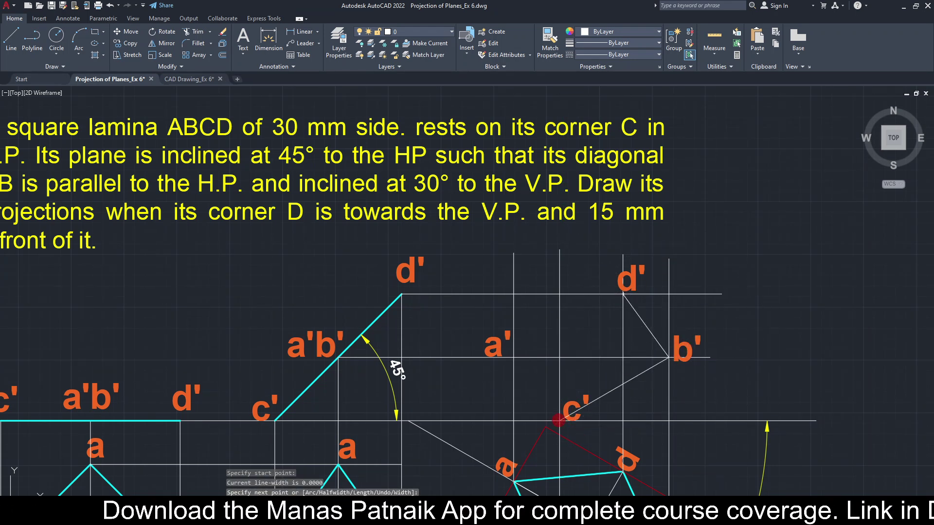
click(515, 357)
click(623, 294)
key(Return)
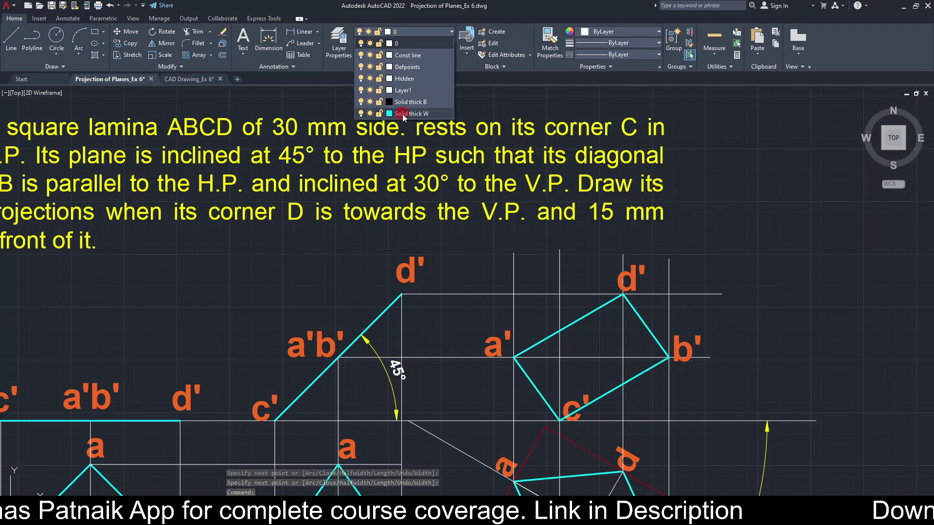
- Assign the final front view outline a'b'c'd' to the Solid thick W layer
click(402, 114)
key(Return)
key(Escape)
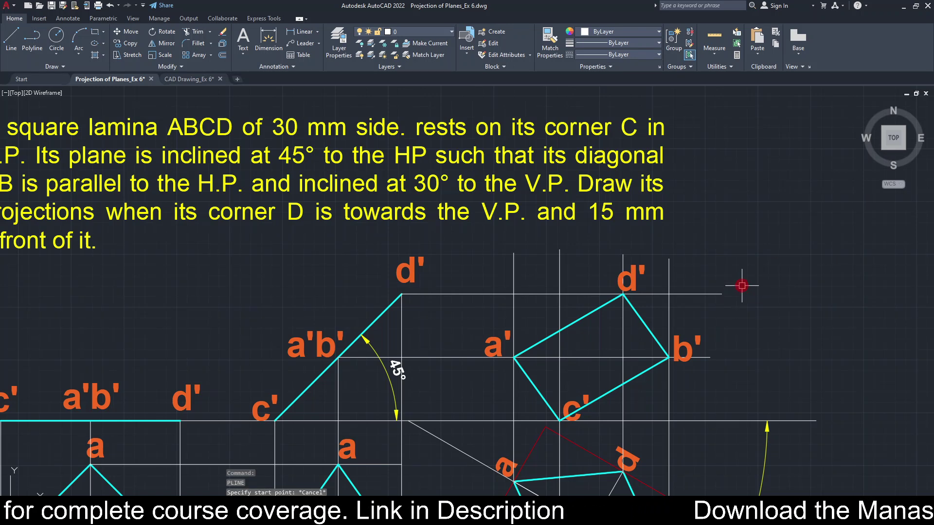
- Trim the vertical projectors above the d' line and the horizontal projectors beyond the projector of b'
text(tr)
key(Return)
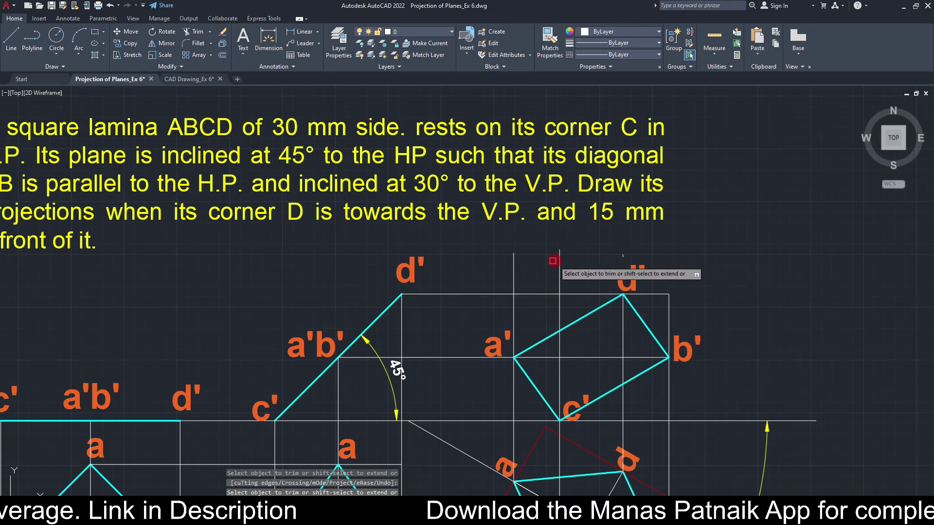
click(572, 269)
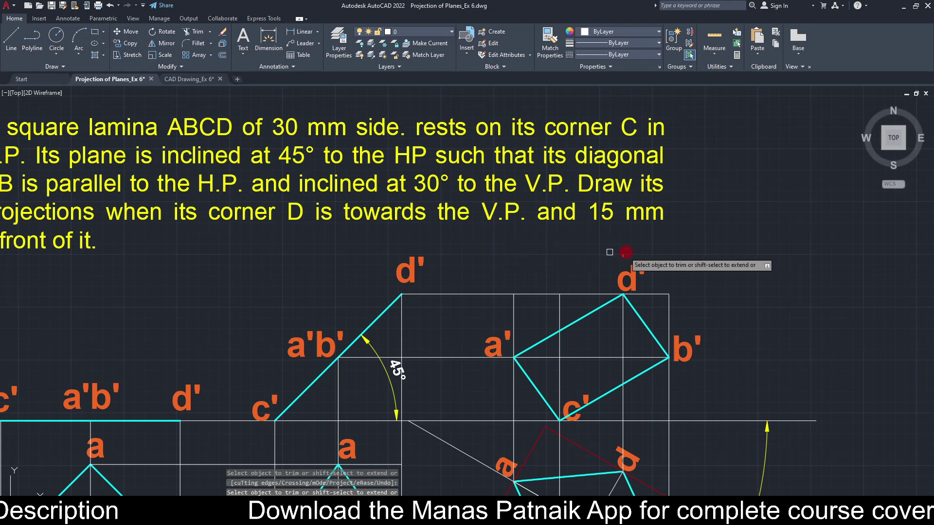
click(624, 255)
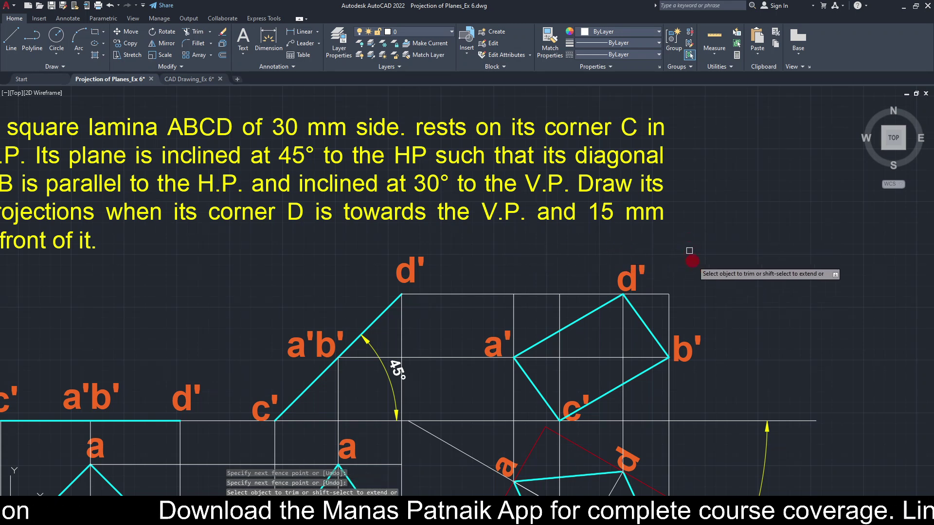
key(Escape)
- Zoom with a window around all three stages of the projections to examine the completed solution
scroll(720, 312, down, 7)
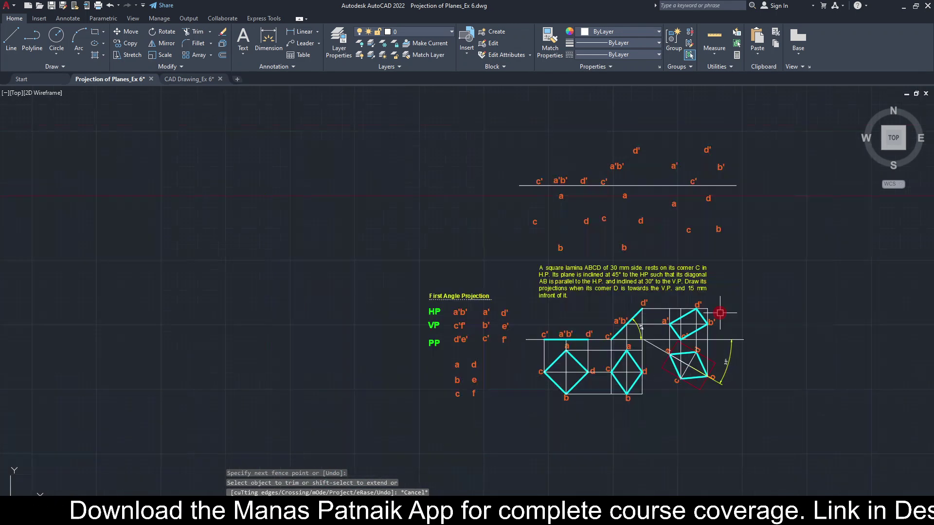
middle_drag(720, 312, 573, 218)
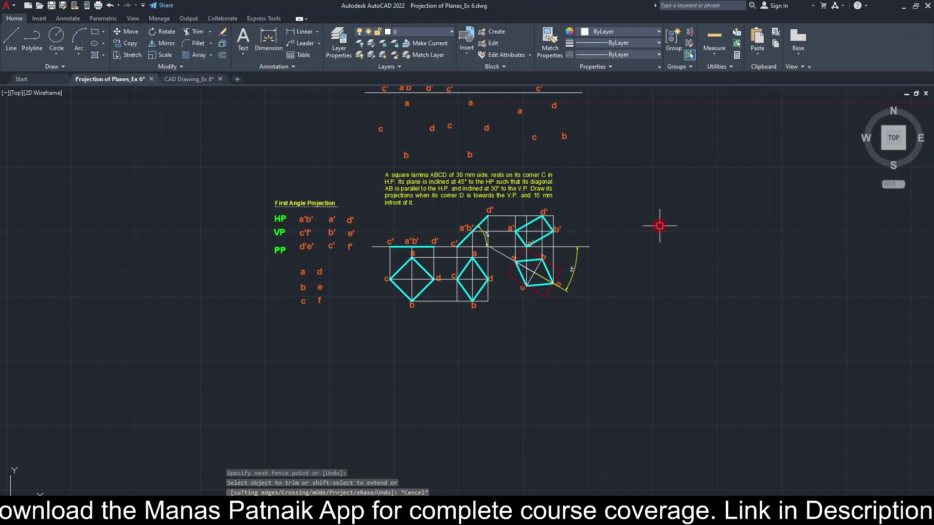
text(z)
key(Return)
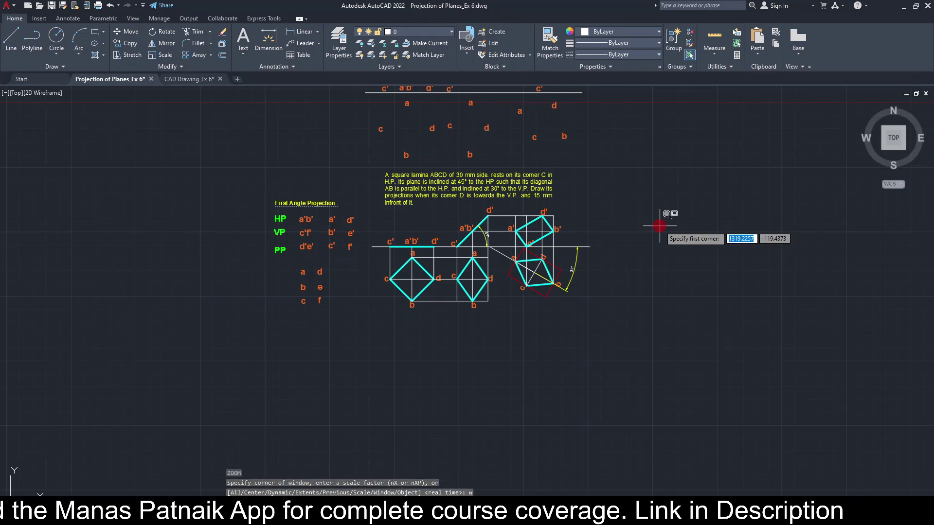
text(w)
key(Return)
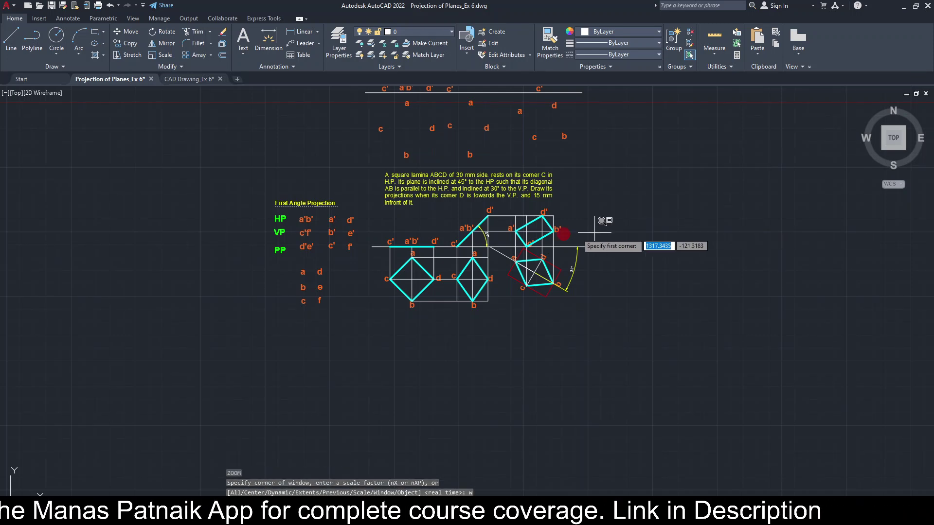
click(375, 202)
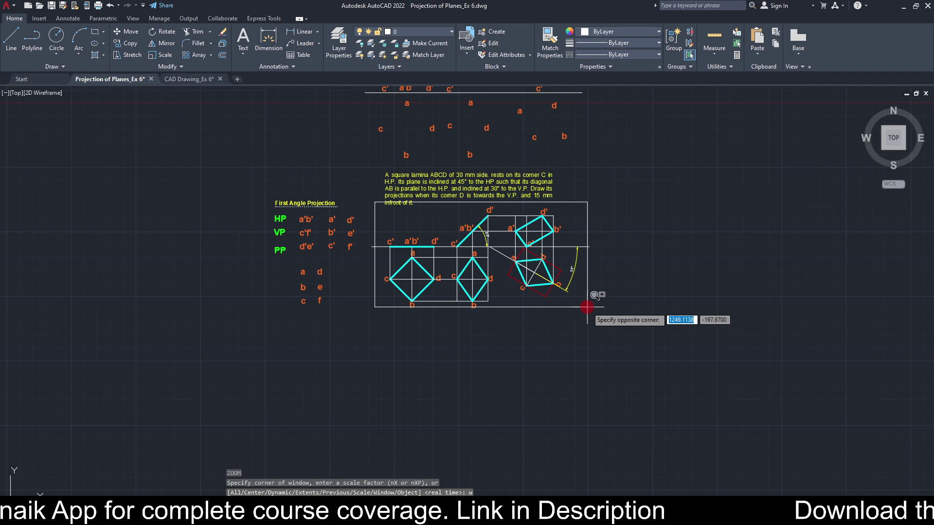
click(586, 315)
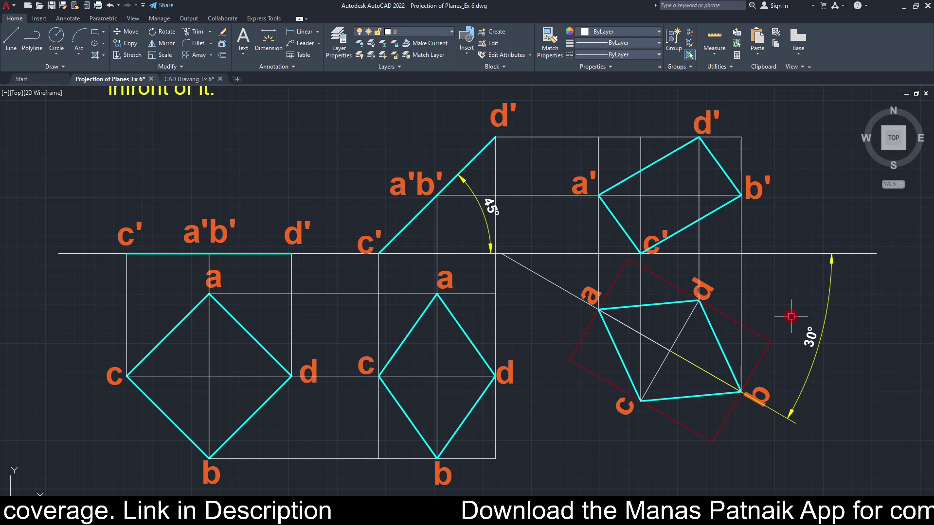
text(v)
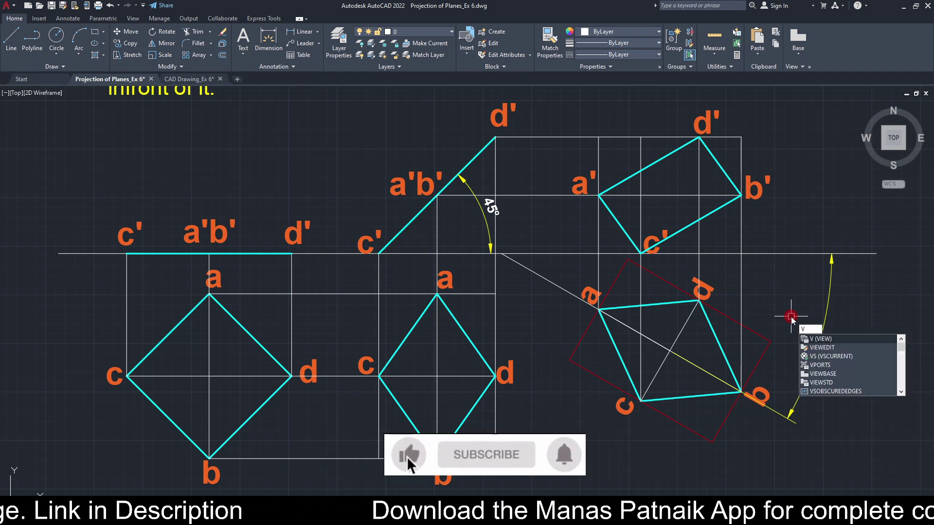